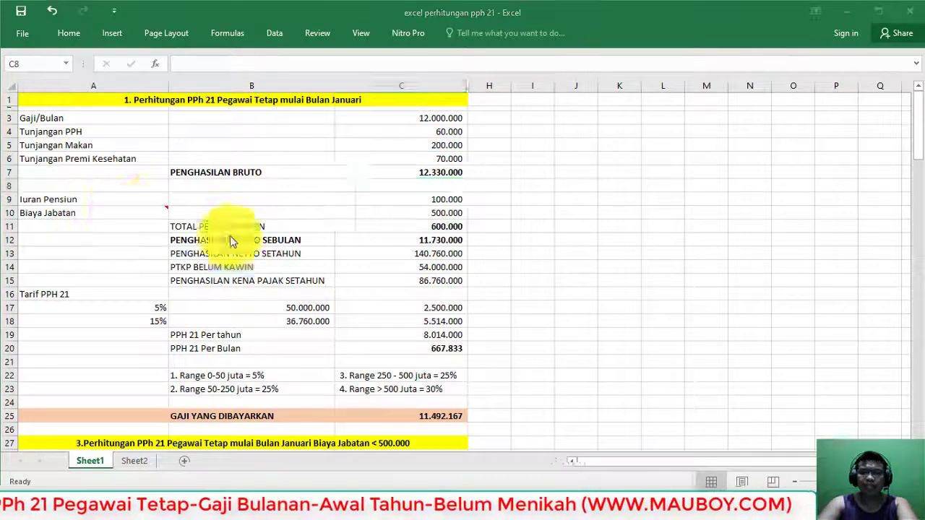
# Switch to PowerPoint, highlight the pension contribution phrase in the case text, and return to the Iuran Pensiun amount in the Excel sheet
pyautogui.hotkey('alt', 'Tab')
pyautogui.click(270, 325)
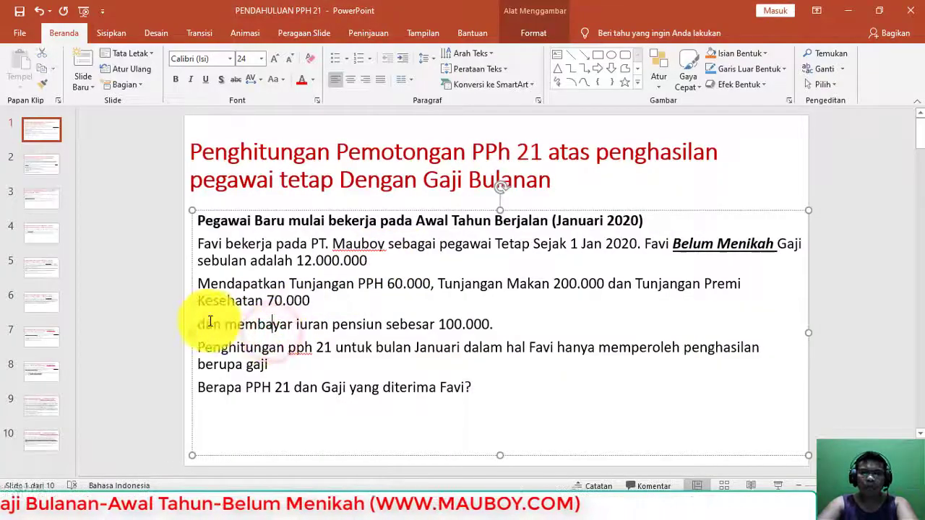
pyautogui.moveTo(200, 325); pyautogui.dragTo(403, 325)
pyautogui.click(403, 324)
pyautogui.hotkey('alt', 'Tab')
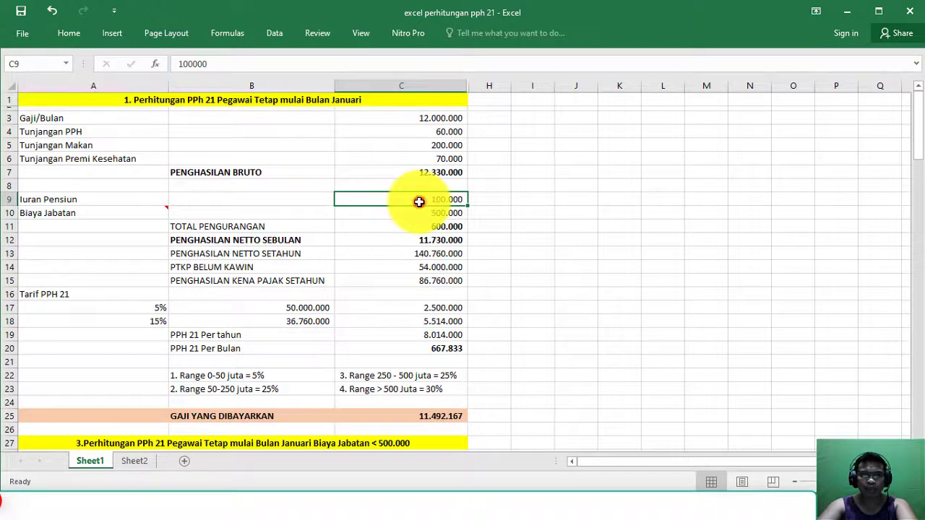
# Locate the Biaya Jabatan row in the sheet and read the Biaya Jabatan rule in the Talenta article in Firefox
pyautogui.click(9, 213)
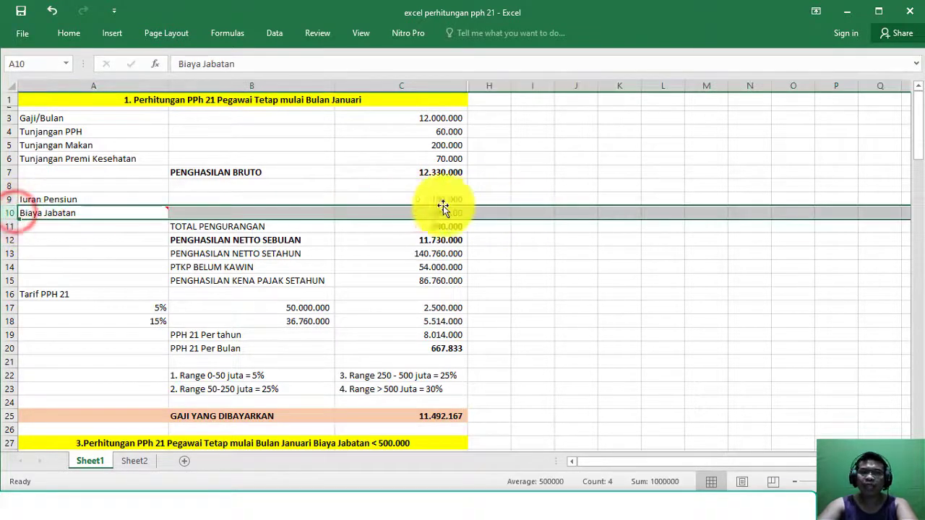
pyautogui.click(420, 210)
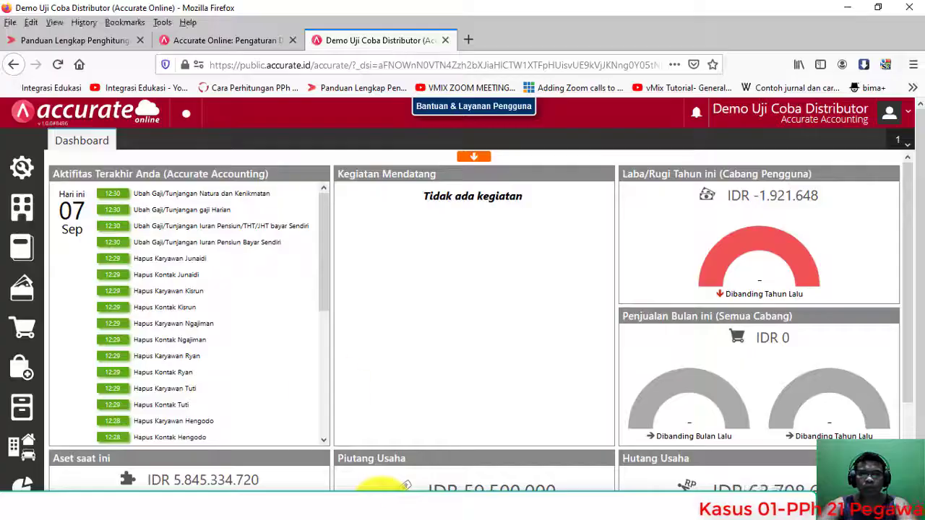
pyautogui.click(72, 40)
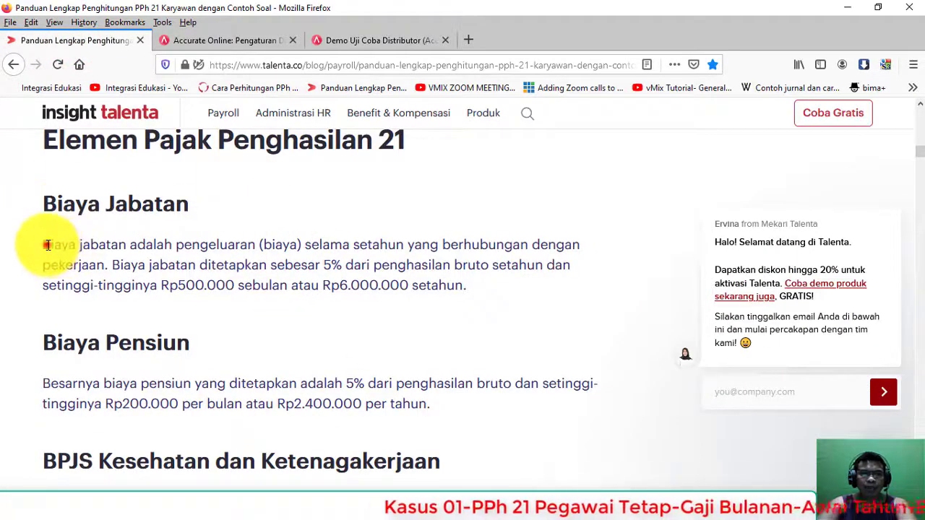
pyautogui.moveTo(47, 245); pyautogui.dragTo(491, 248)
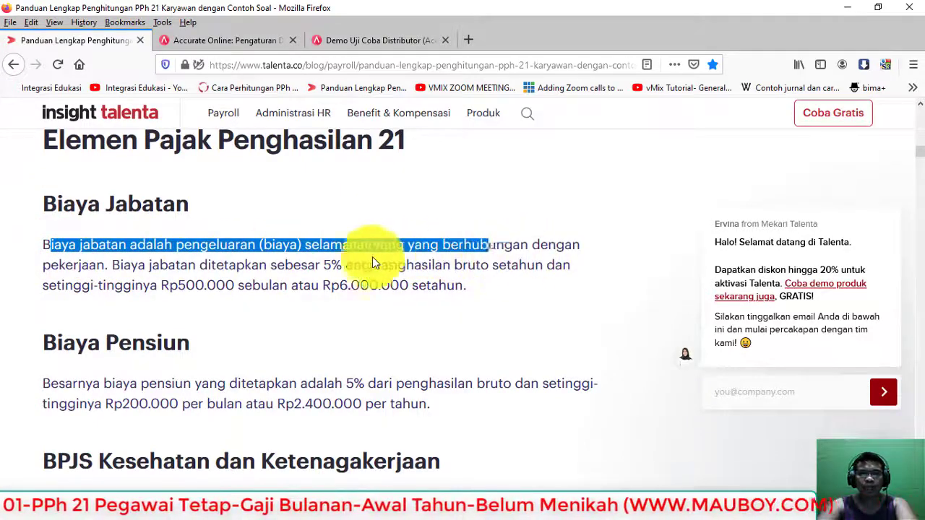
pyautogui.moveTo(374, 263); pyautogui.dragTo(483, 292)
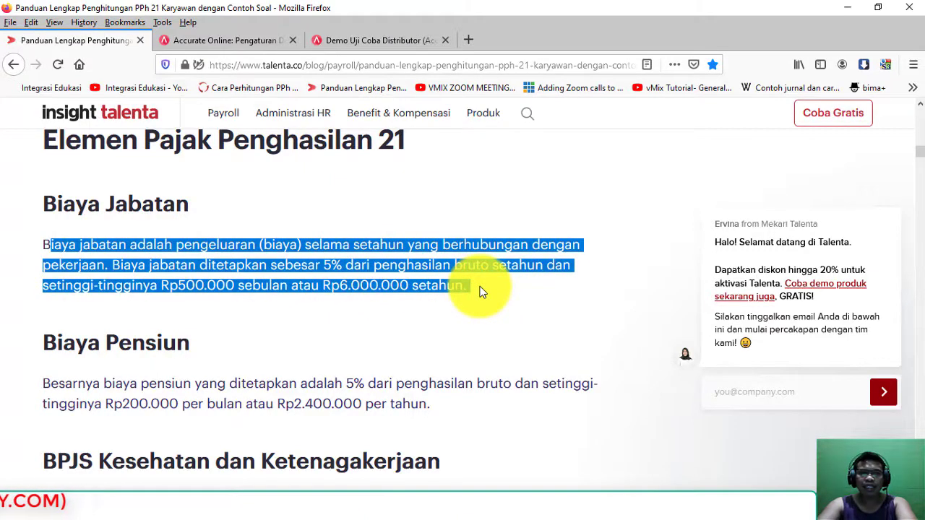
pyautogui.moveTo(268, 287); pyautogui.dragTo(431, 287)
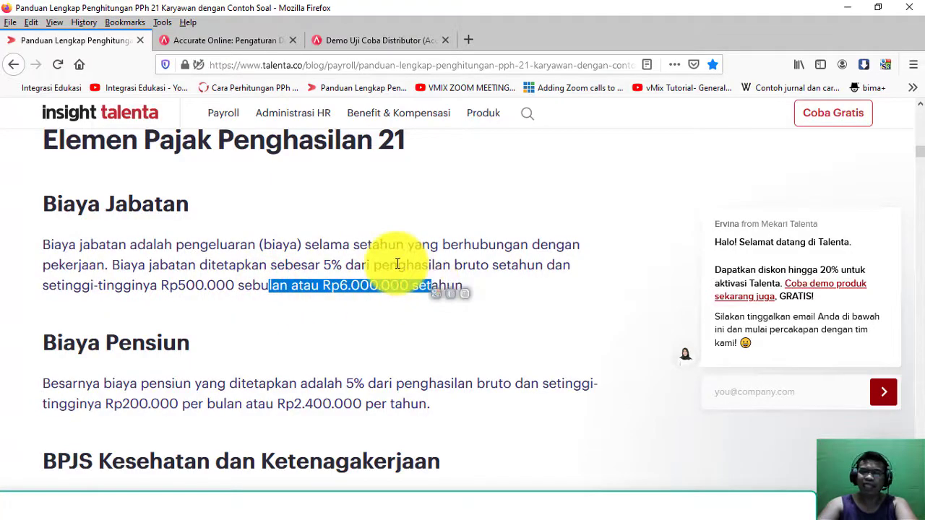
# Check the Biaya Jabatan amount in Excel cell C10 against the Rp500.000 monthly cap in the Talenta article
pyautogui.hotkey('alt', 'Tab')
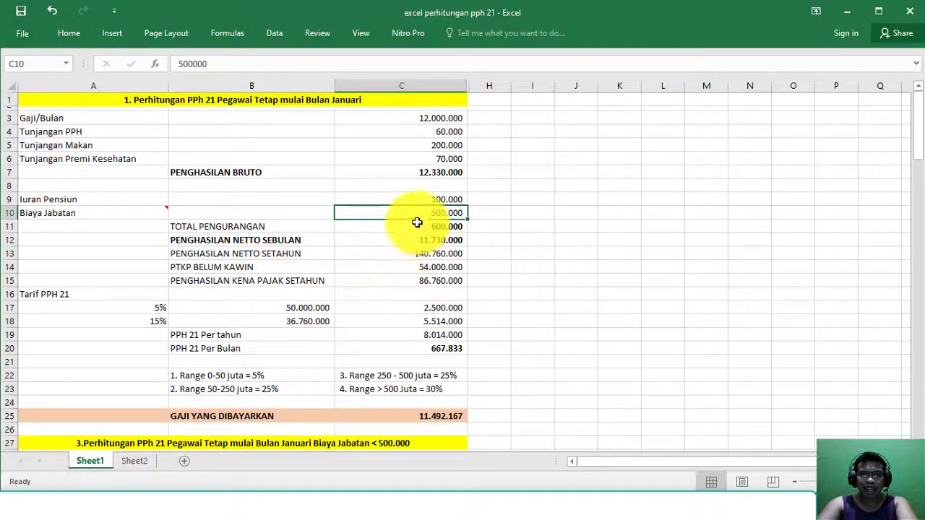
pyautogui.click(227, 214)
pyautogui.click(444, 214)
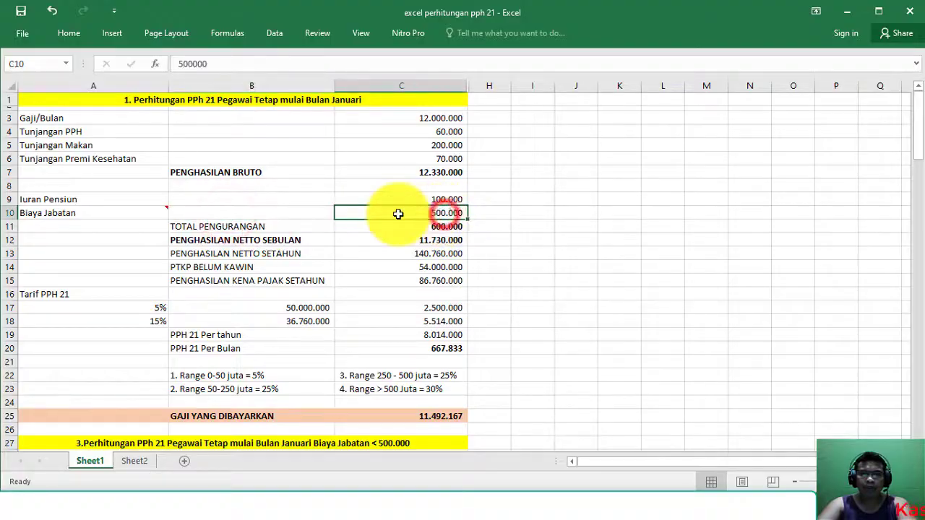
pyautogui.hotkey('alt', 'Tab')
pyautogui.click(308, 281)
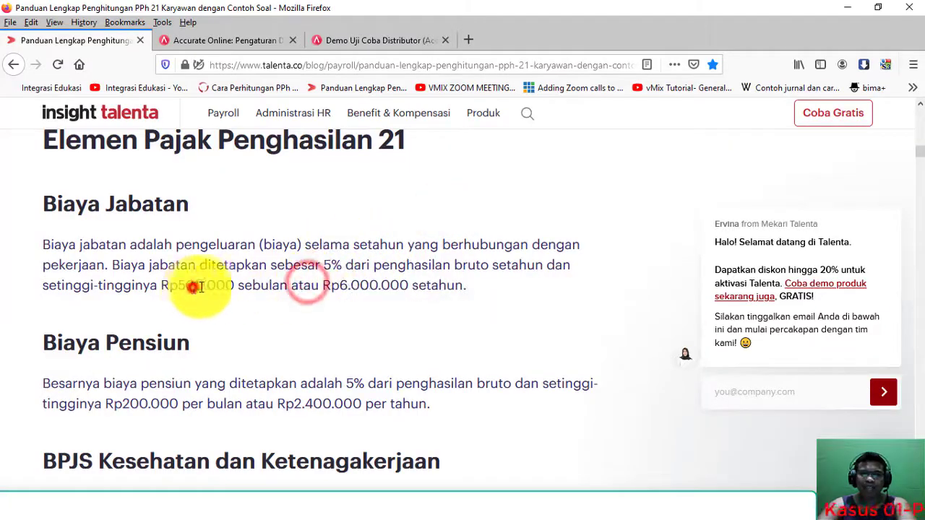
pyautogui.moveTo(193, 288); pyautogui.dragTo(237, 289)
# Return to Excel and calculate 5% of the gross income in cell B10 with the formula =5%*C7
pyautogui.hotkey('alt', 'Tab')
pyautogui.click(262, 214)
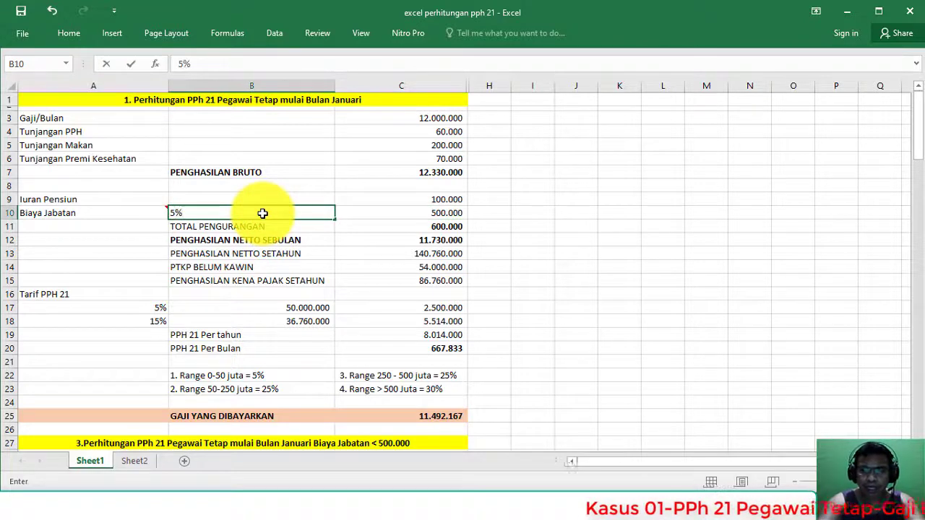
pyautogui.write('=5%')
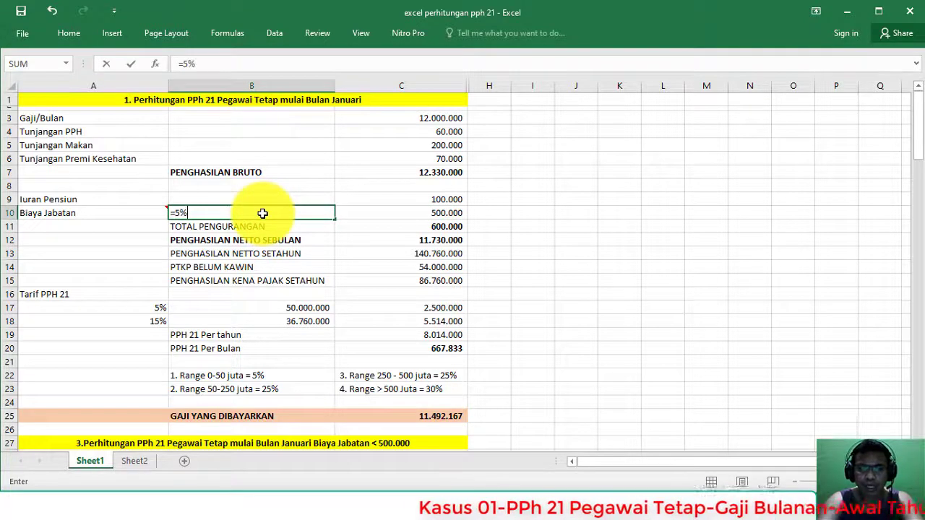
pyautogui.write('*')
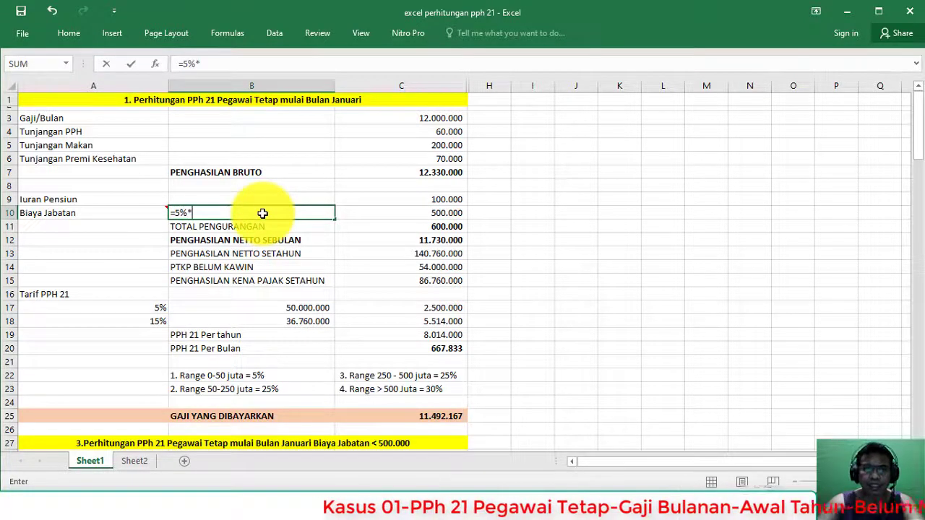
pyautogui.click(390, 171)
pyautogui.press('Return')
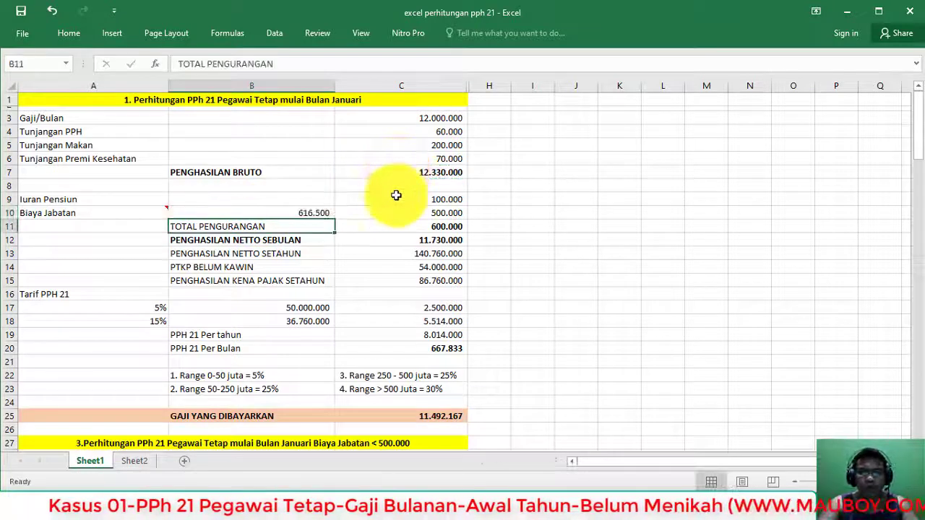
# Compare the trial 5% calculation in B10 with the Biaya Jabatan amount in C10 and clear the trial result
pyautogui.click(327, 211)
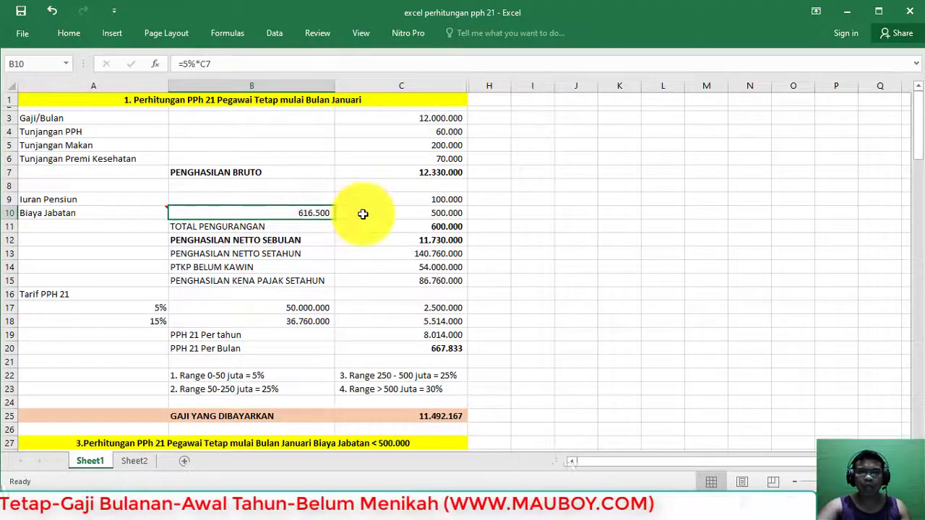
pyautogui.click(296, 224)
pyautogui.click(299, 213)
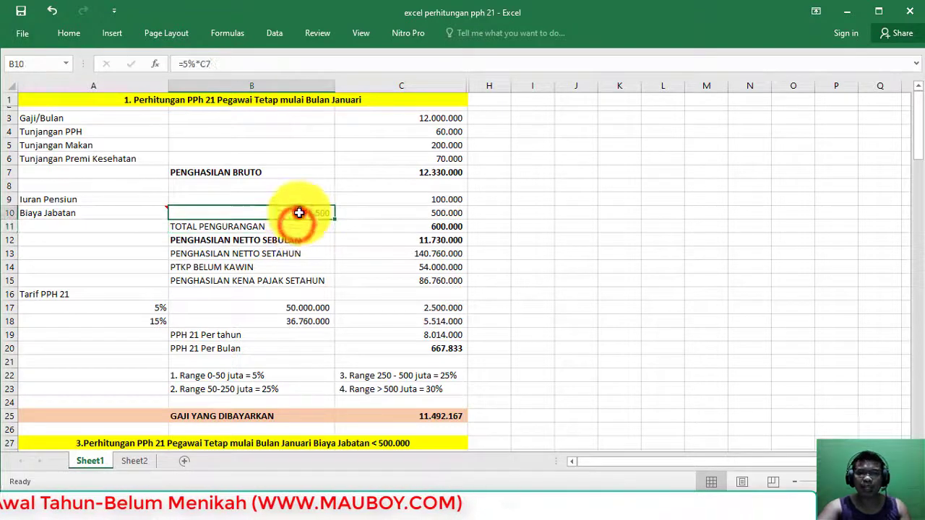
pyautogui.moveTo(299, 213); pyautogui.dragTo(437, 211)
# Review the total deductions in C11 and inspect the formula for monthly net income in C12
pyautogui.click(244, 224)
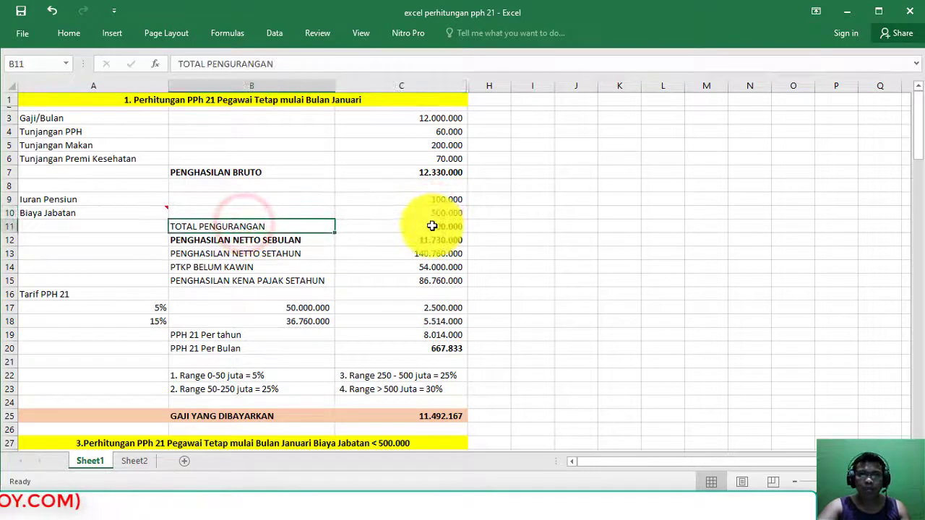
pyautogui.click(432, 226)
pyautogui.hotkey('alt', '=')
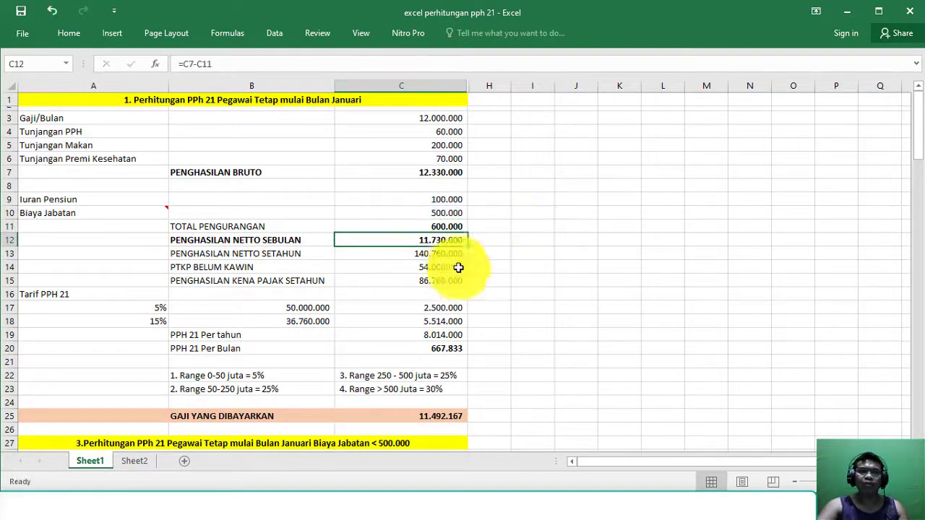
pyautogui.click(277, 240)
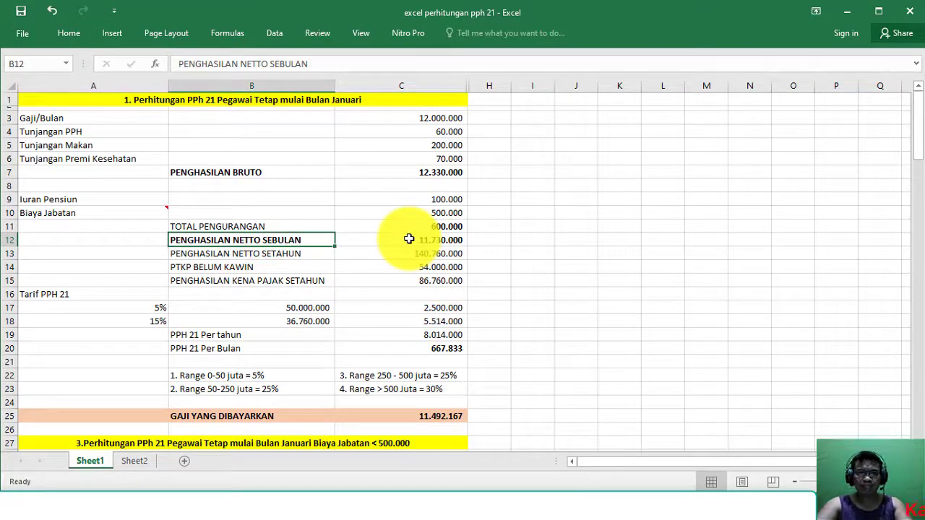
pyautogui.click(415, 238)
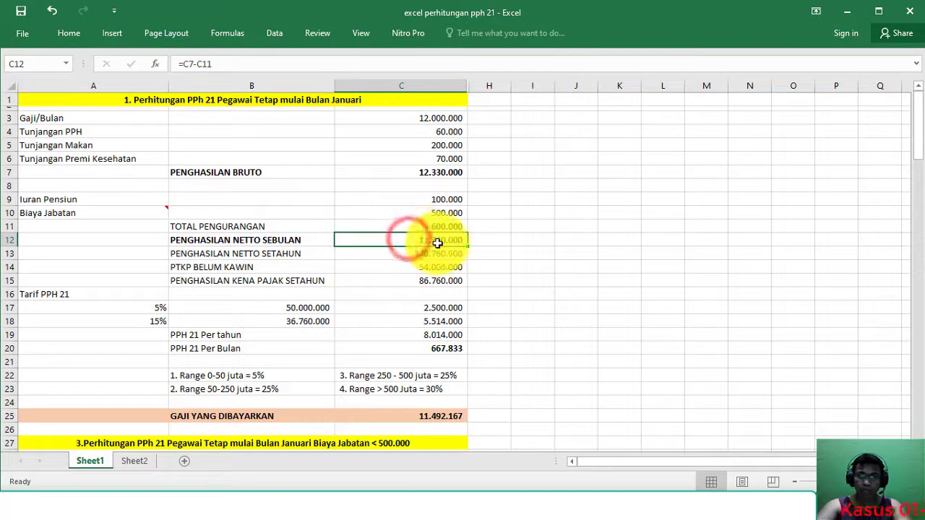
pyautogui.doubleClick(441, 240)
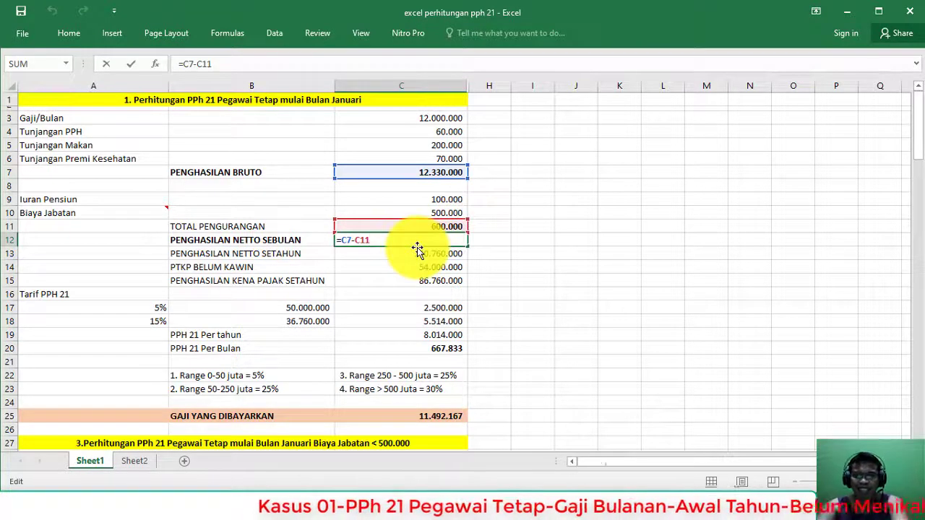
pyautogui.press('Return')
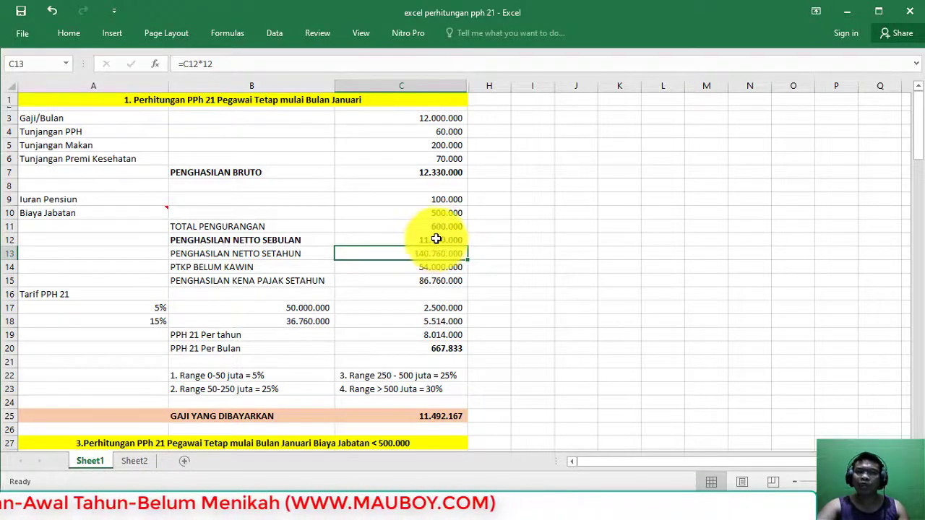
# Compare the monthly net income in row 12 with the yearly net income in row 13
pyautogui.click(435, 240)
pyautogui.click(287, 250)
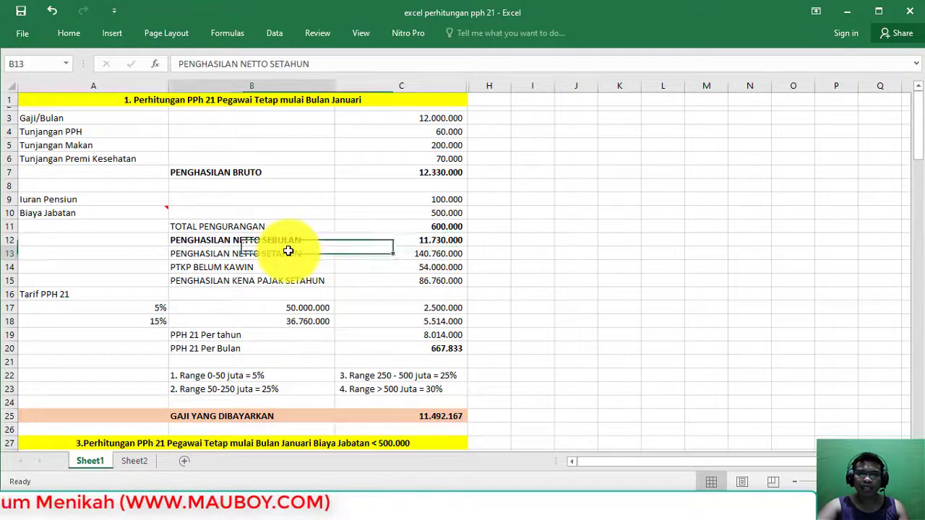
pyautogui.click(291, 240)
pyautogui.click(290, 250)
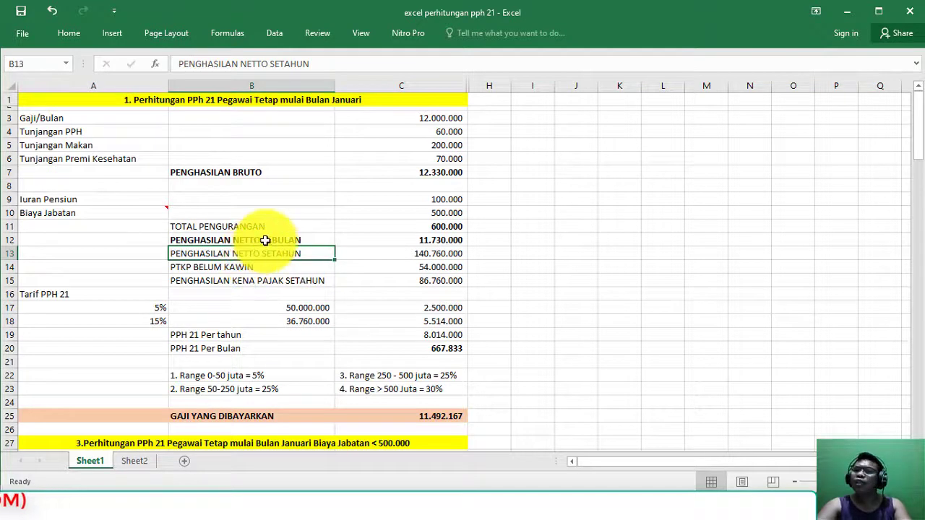
pyautogui.click(413, 241)
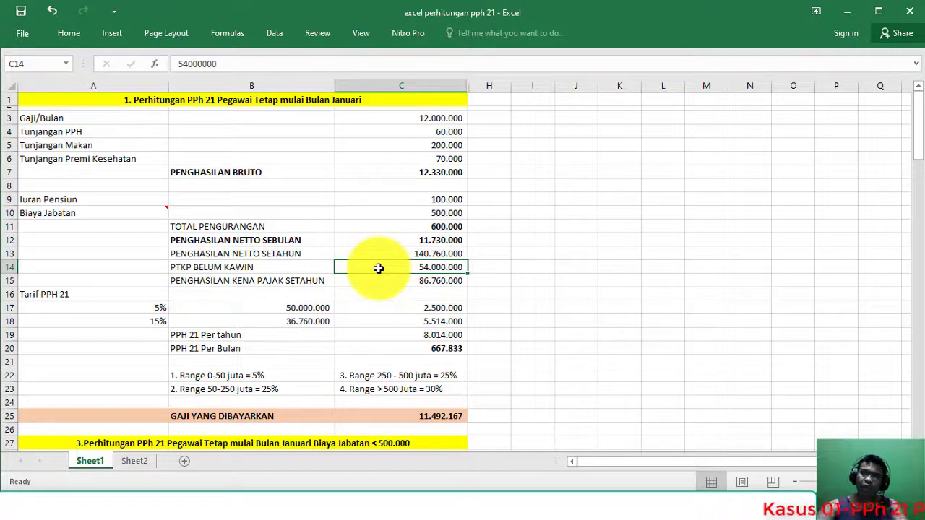
# Select the PTKP BELUM KAWIN row, then switch to PowerPoint and highlight the employee's Belum Menikah status in the case text
pyautogui.click(11, 267)
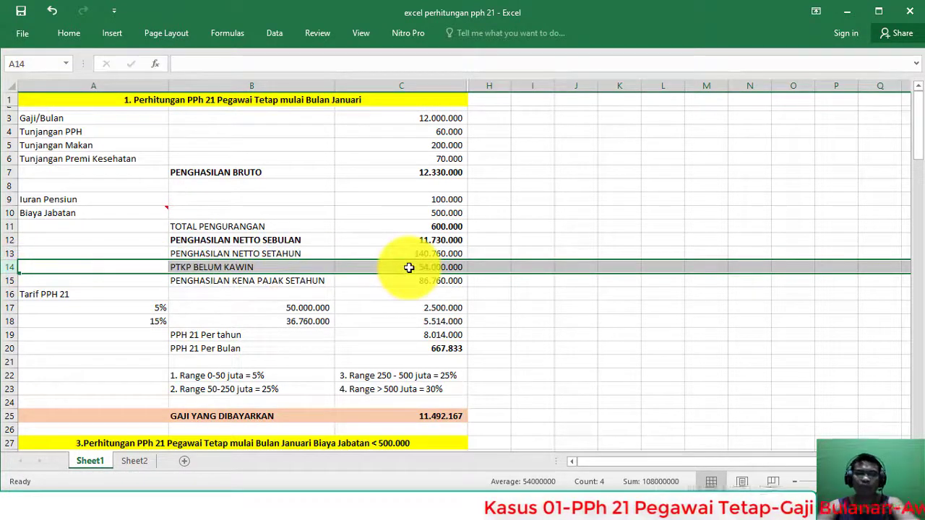
pyautogui.hotkey('alt', 'Tab')
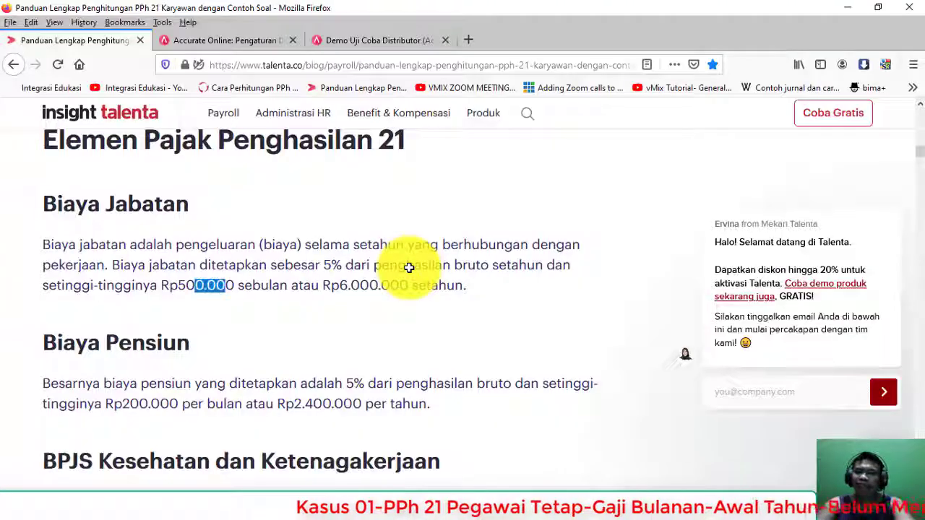
pyautogui.click(422, 512)
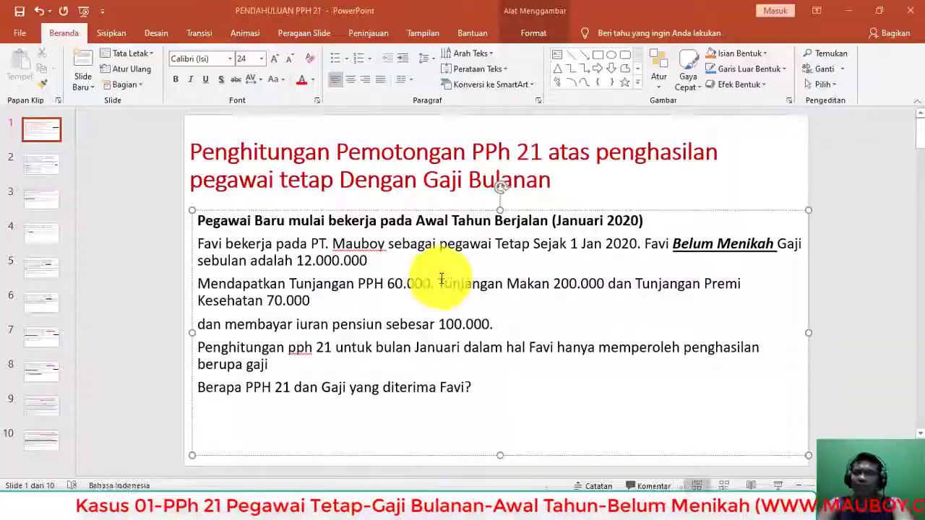
pyautogui.click(451, 272)
pyautogui.moveTo(645, 244); pyautogui.dragTo(733, 245)
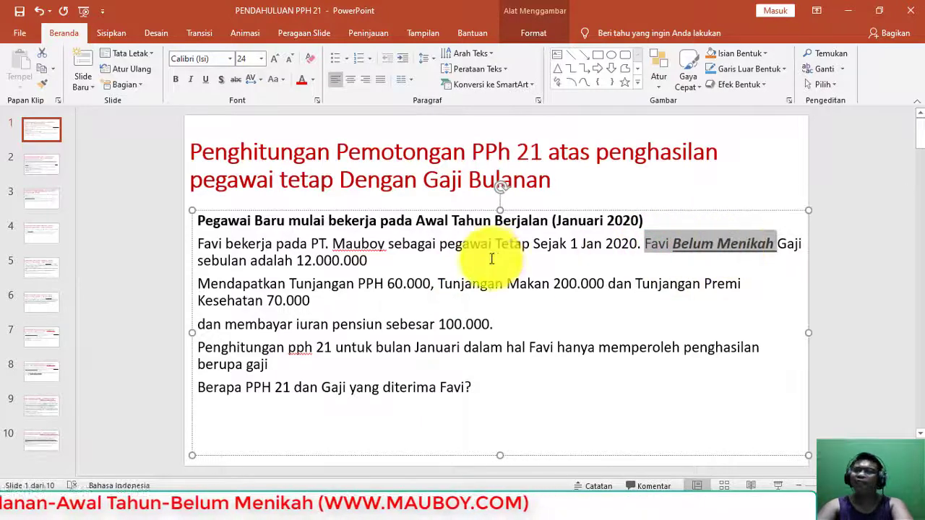
# Check the PTKP amount in Excel cell C14 and find the PTKP rate table in the Talenta article in Firefox
pyautogui.hotkey('alt', 'Tab')
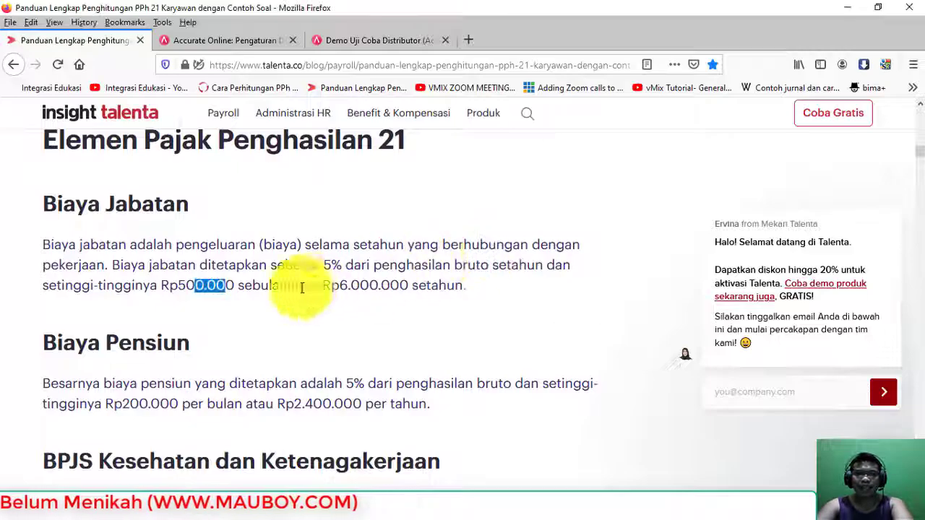
pyautogui.hotkey('alt', 'Tab')
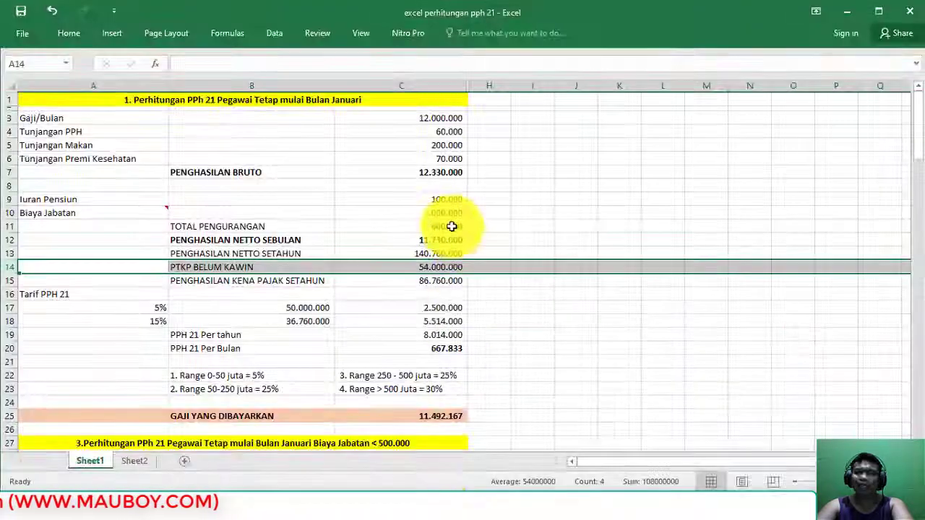
pyautogui.click(437, 266)
pyautogui.hotkey('alt', 'Tab')
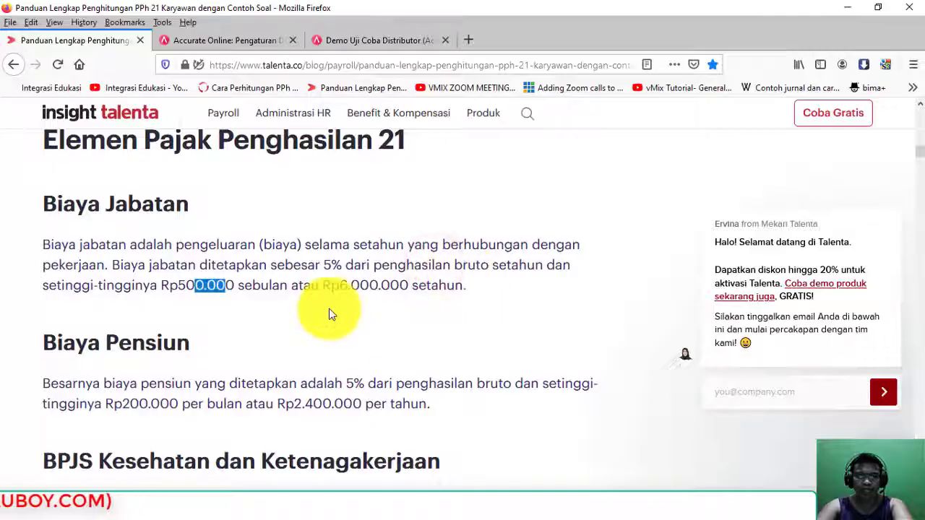
pyautogui.scroll(-3, 329, 310)
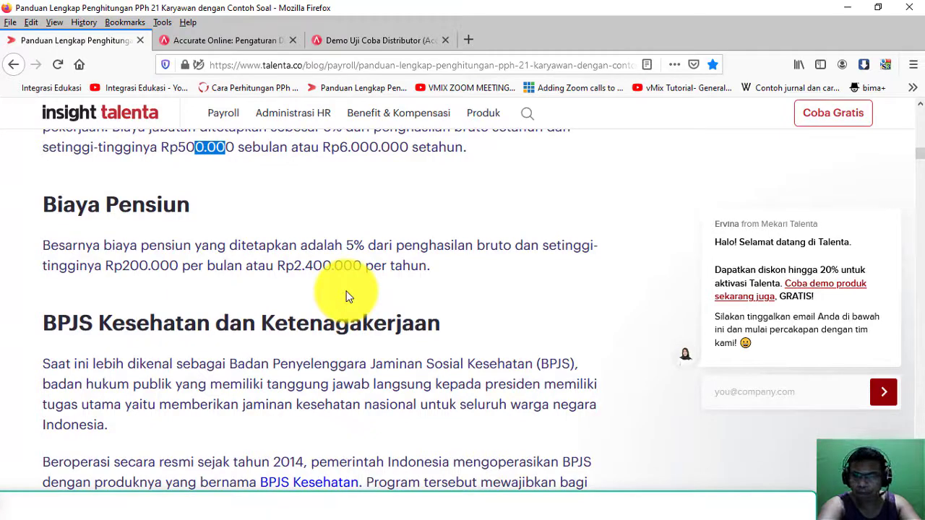
pyautogui.scroll(-7, 347, 297)
pyautogui.scroll(-7, 327, 287)
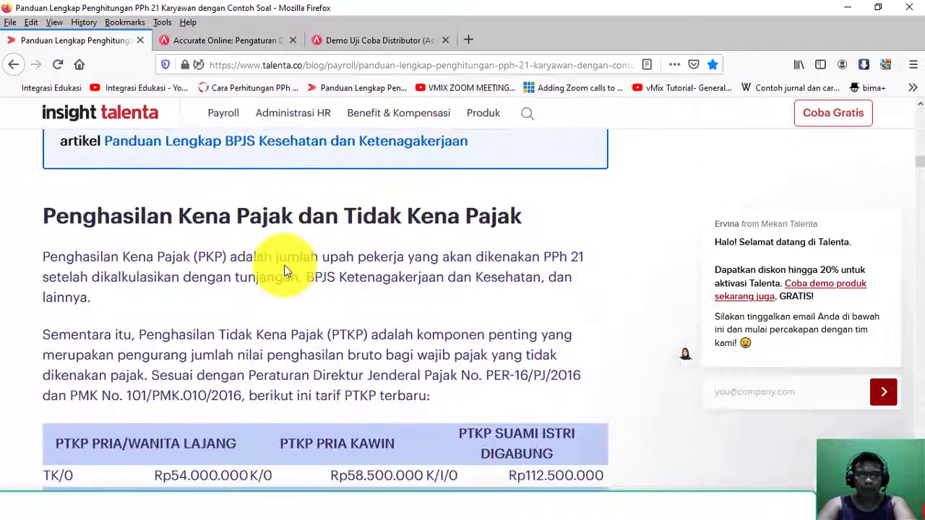
# Highlight the PER-16/PJ/2016 and PMK No. 101/PMK.010/2016 references, plus the TK/0 amount in the PTKP rate table
pyautogui.scroll(-2, 286, 270)
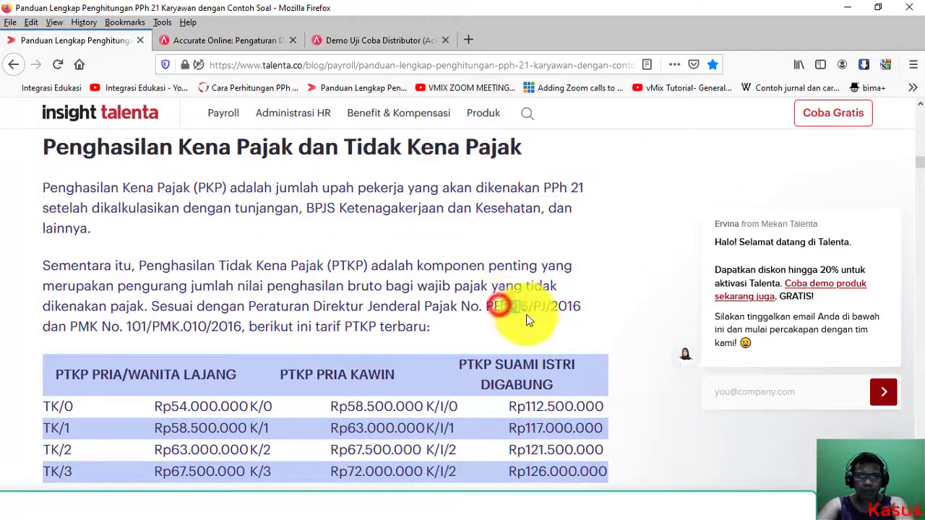
pyautogui.moveTo(501, 307); pyautogui.dragTo(529, 326)
pyautogui.scroll(-2, 195, 340)
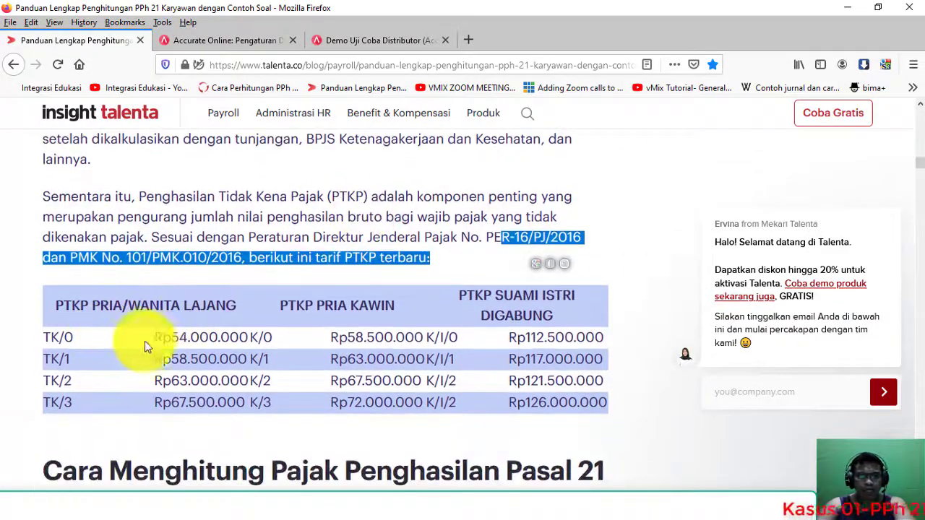
pyautogui.moveTo(156, 340); pyautogui.dragTo(274, 342)
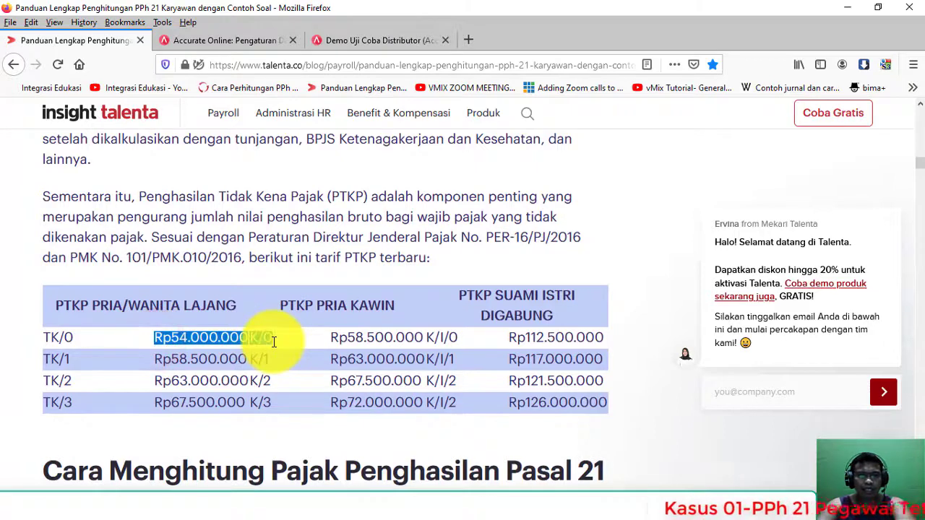
pyautogui.click(209, 338)
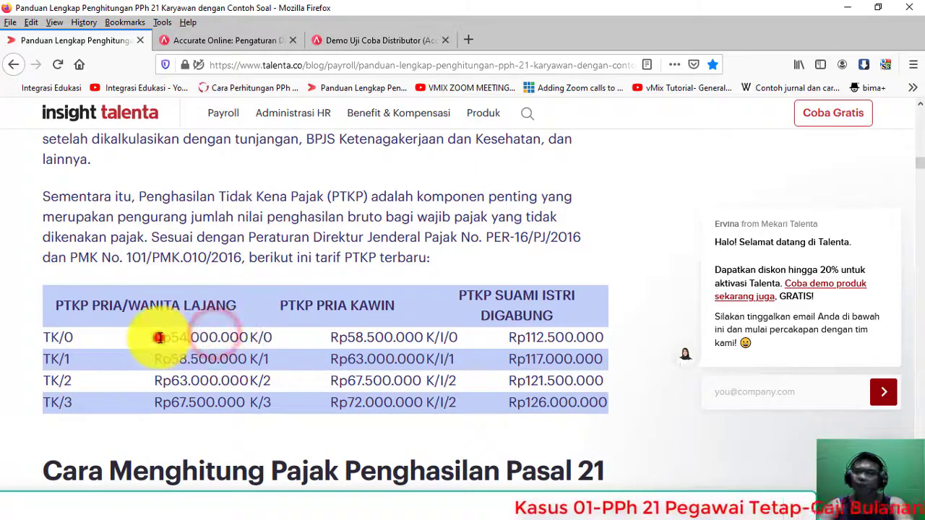
pyautogui.moveTo(162, 338); pyautogui.dragTo(237, 342)
# Compare the TK/1 row with the TK/0 row under PTKP PRIA/WANITA LAJANG, ending with the TK/0 amount highlighted
pyautogui.moveTo(53, 359); pyautogui.dragTo(272, 362)
pyautogui.click(158, 357)
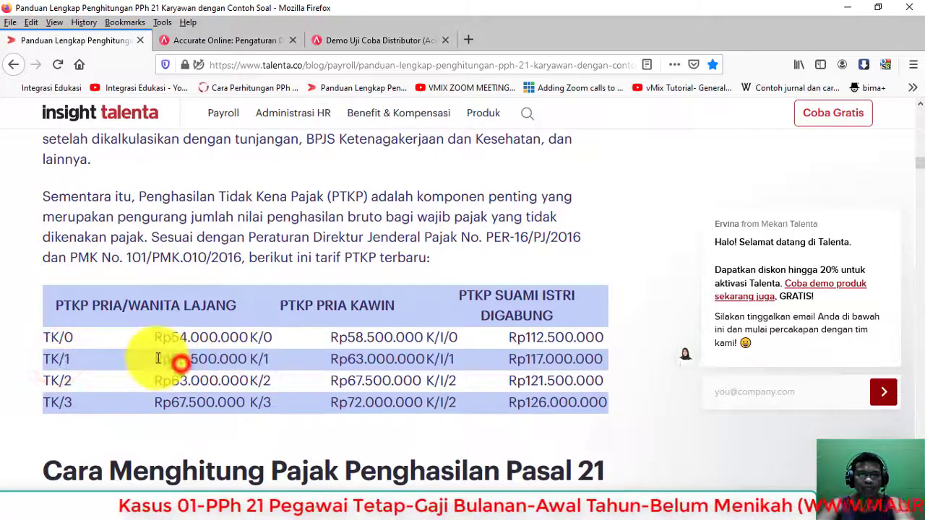
pyautogui.moveTo(188, 359); pyautogui.dragTo(230, 360)
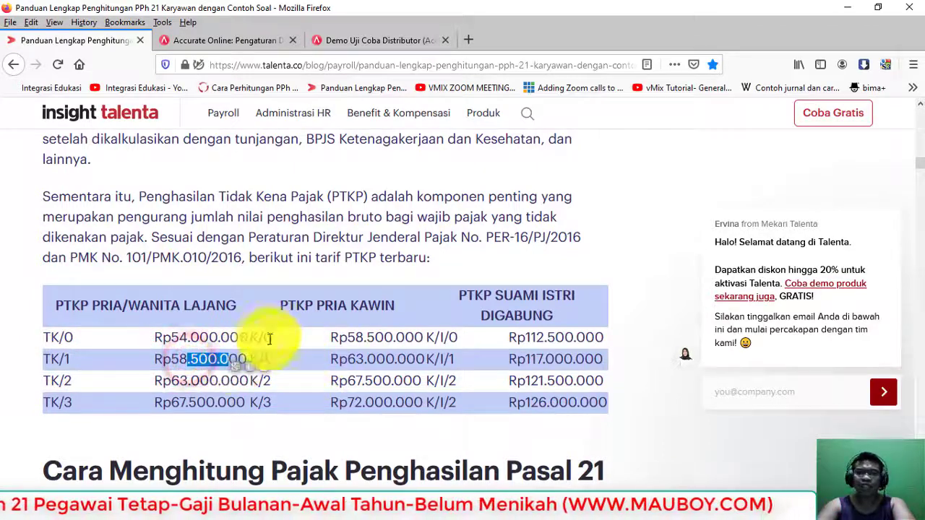
pyautogui.moveTo(275, 339); pyautogui.dragTo(62, 335)
pyautogui.click(212, 336)
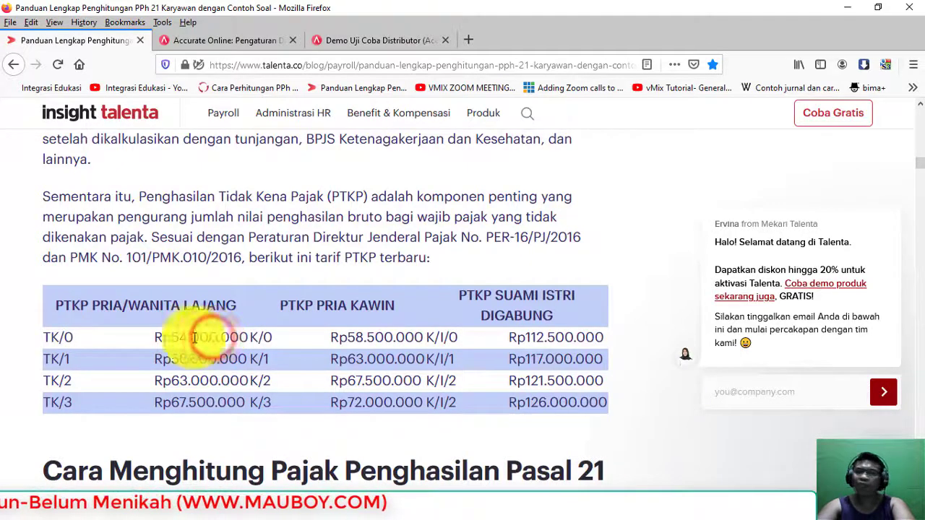
pyautogui.moveTo(168, 337); pyautogui.dragTo(248, 338)
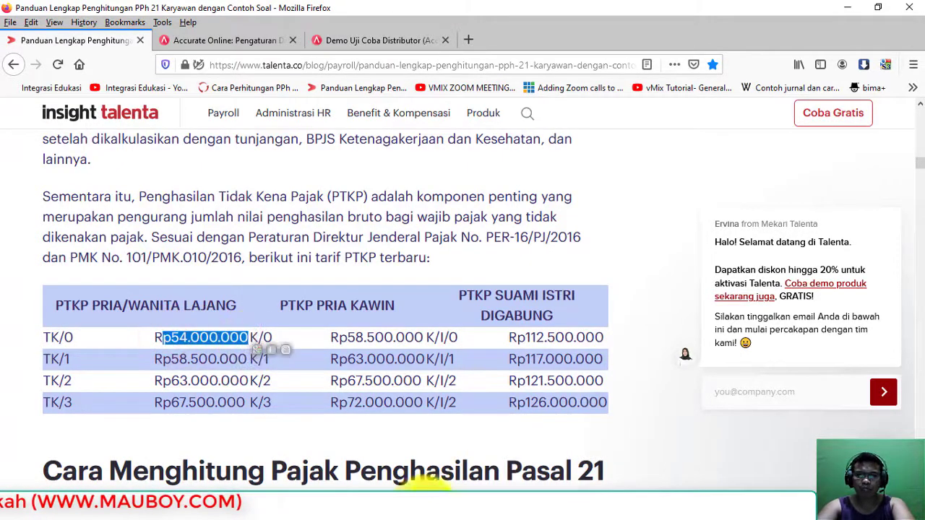
# Switch to Excel, inspect the yearly taxable income formula in C15, and review the Tarif PPH 21 percentages in A17 and A18
pyautogui.click(444, 488)
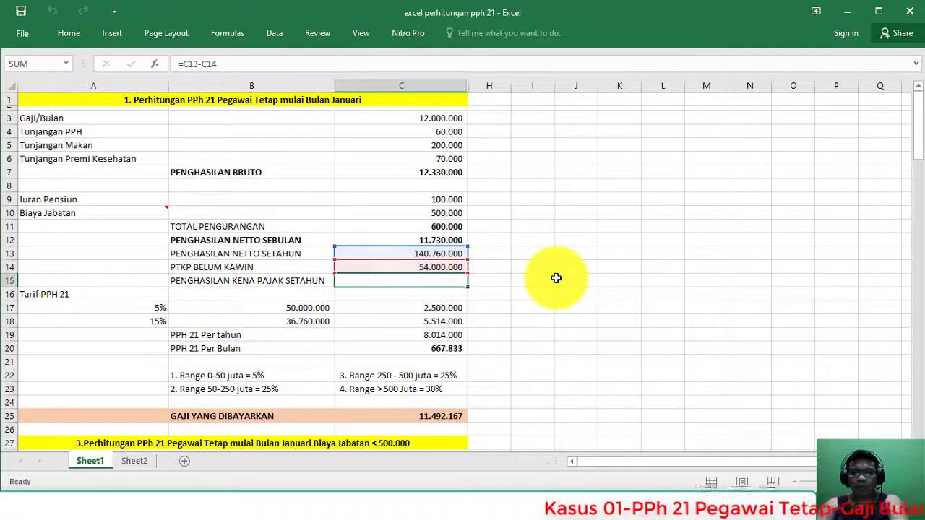
pyautogui.click(441, 283)
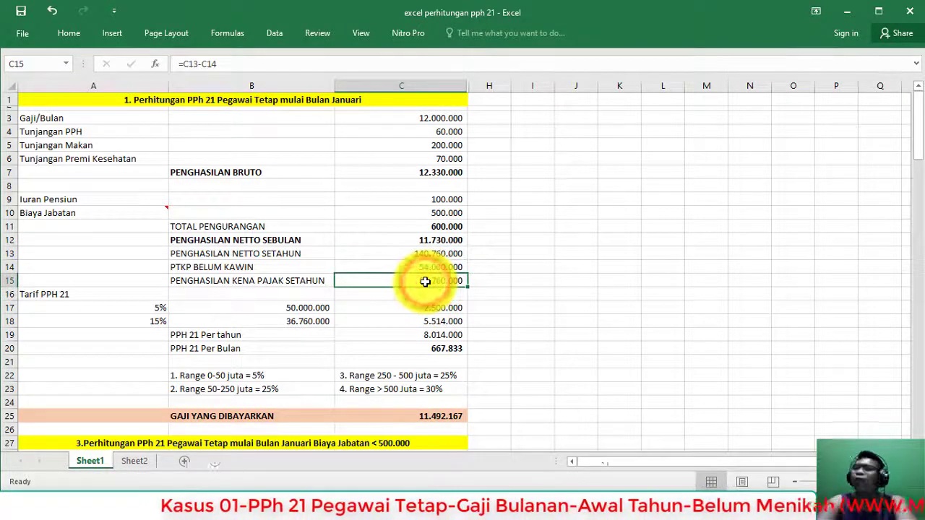
pyautogui.click(41, 295)
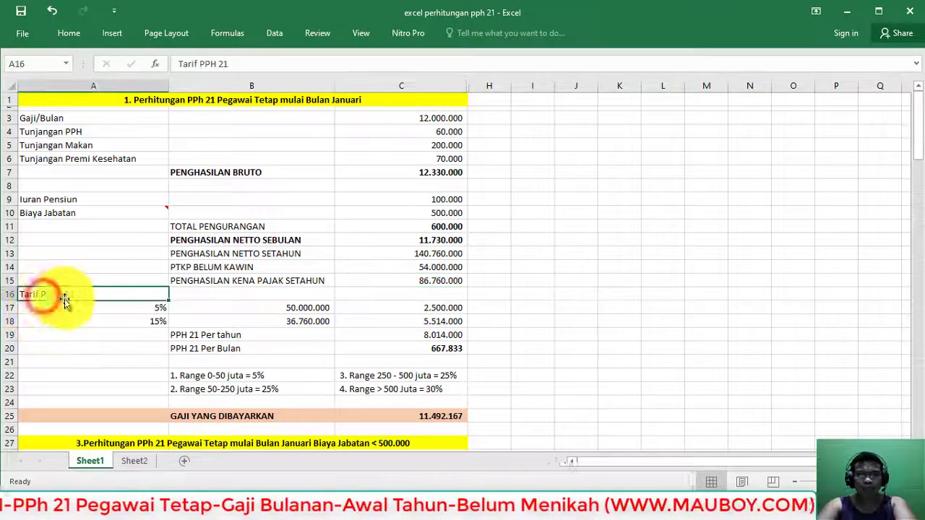
pyautogui.click(147, 308)
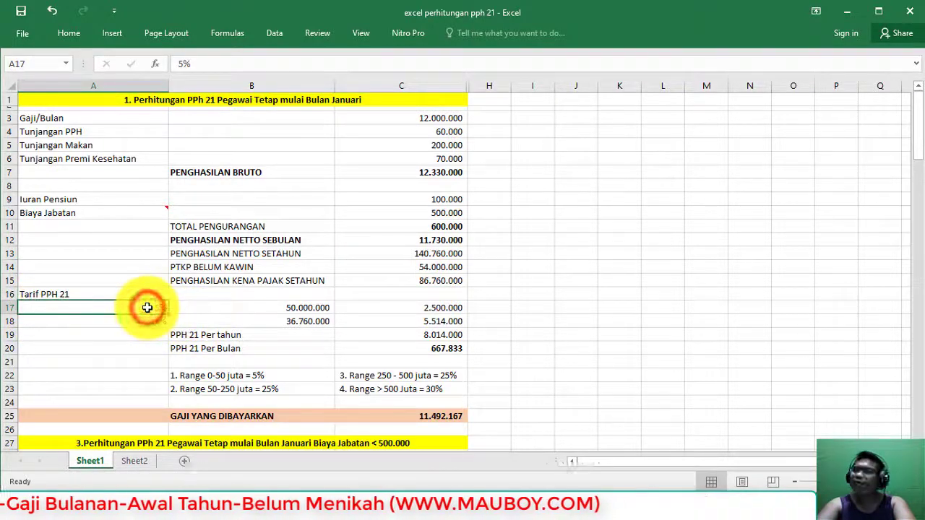
pyautogui.click(149, 320)
pyautogui.click(146, 307)
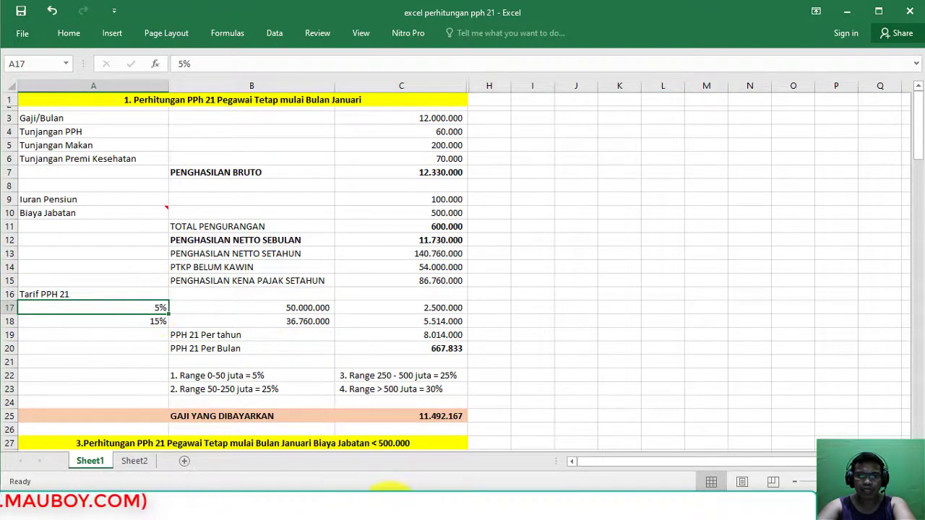
# Switch to Firefox, find the PPh 21 tariff brackets in the Talenta article, and highlight the 5 persen bracket up to Rp 50.000.000
pyautogui.hotkey('alt', 'Tab')
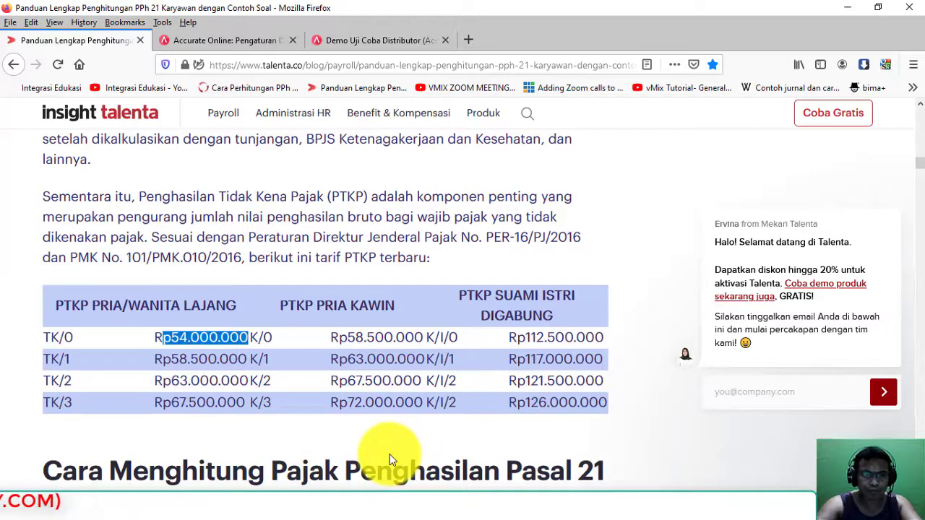
pyautogui.scroll(-5, 390, 454)
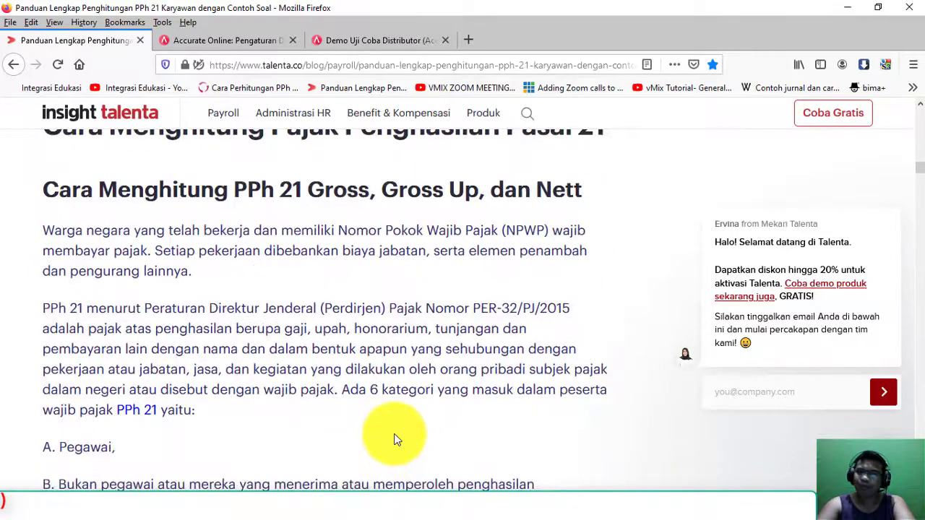
pyautogui.scroll(-5, 396, 439)
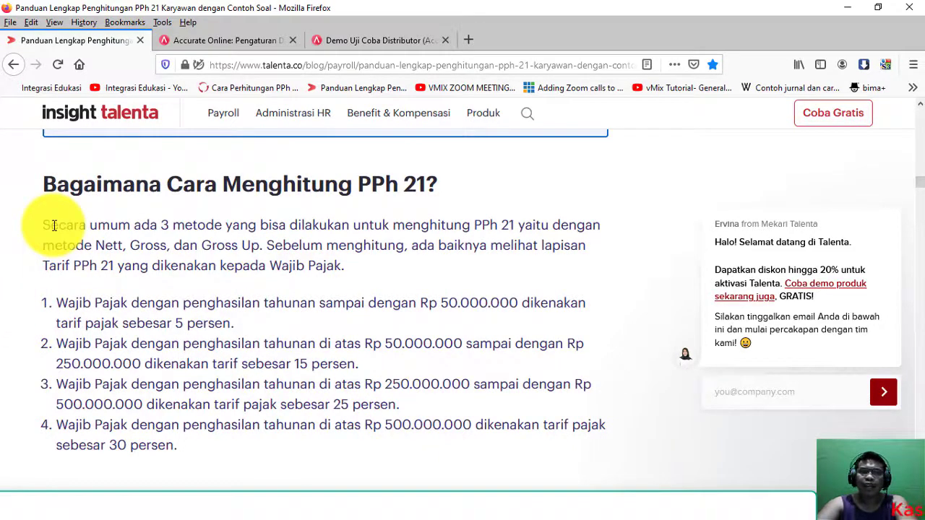
pyautogui.click(92, 300)
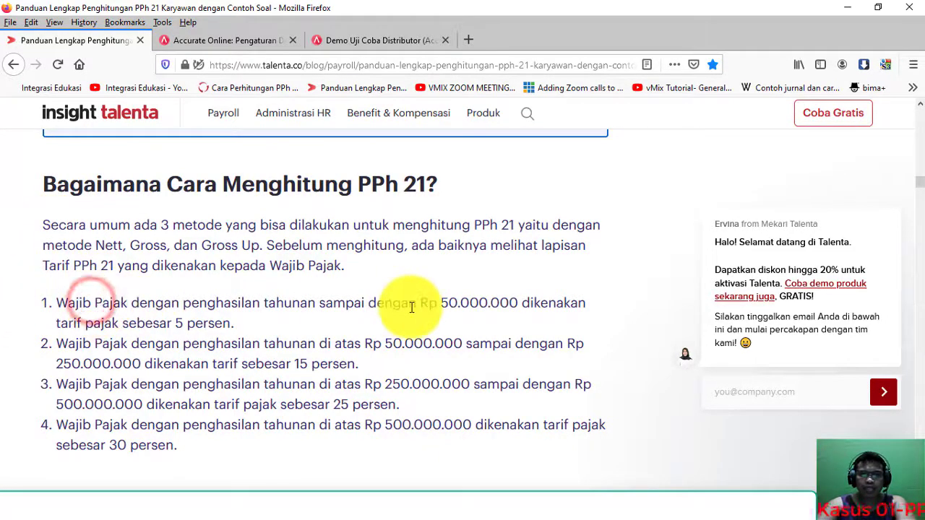
pyautogui.moveTo(410, 304); pyautogui.dragTo(474, 316)
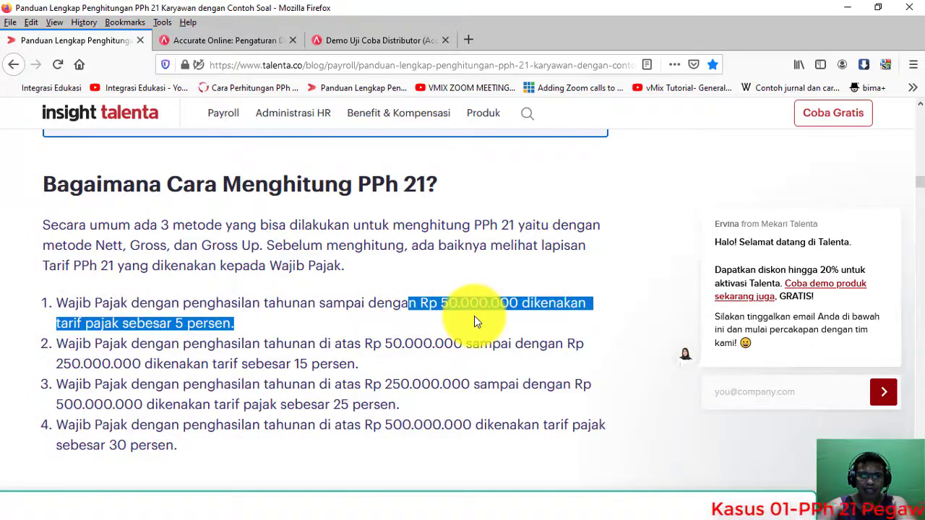
pyautogui.click(342, 319)
pyautogui.moveTo(244, 325); pyautogui.dragTo(182, 325)
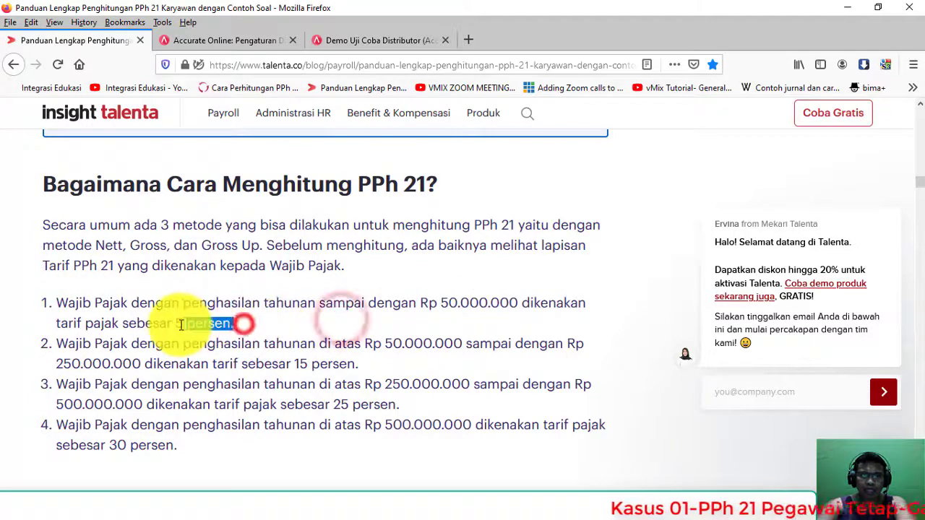
# Highlight the 15 and 25 persen brackets and go over the bracket for yearly income above Rp 500.000.000
pyautogui.click(345, 347)
pyautogui.moveTo(244, 345); pyautogui.dragTo(361, 364)
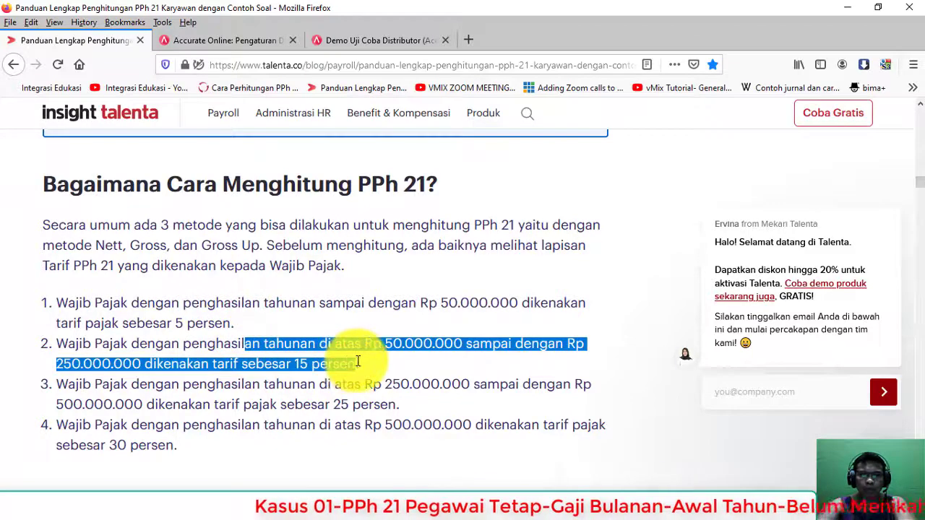
pyautogui.click(99, 383)
pyautogui.moveTo(312, 387); pyautogui.dragTo(444, 398)
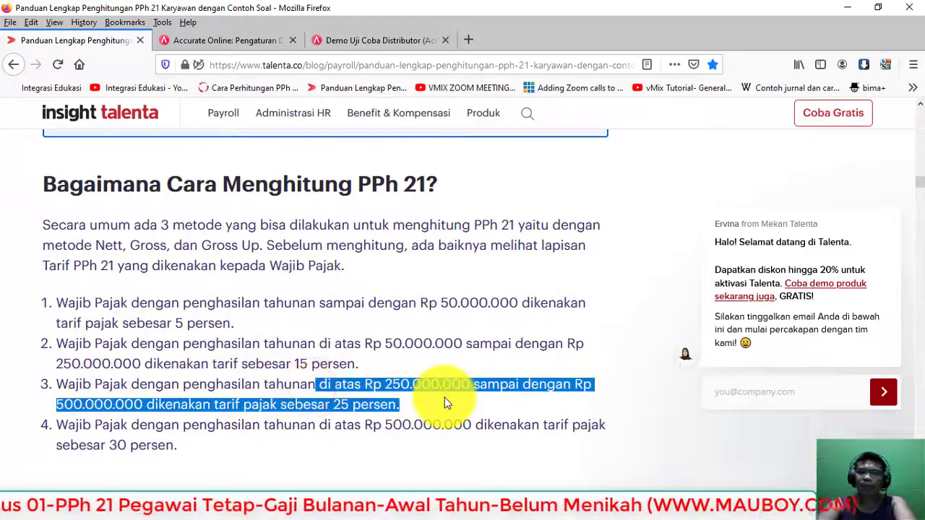
pyautogui.click(347, 398)
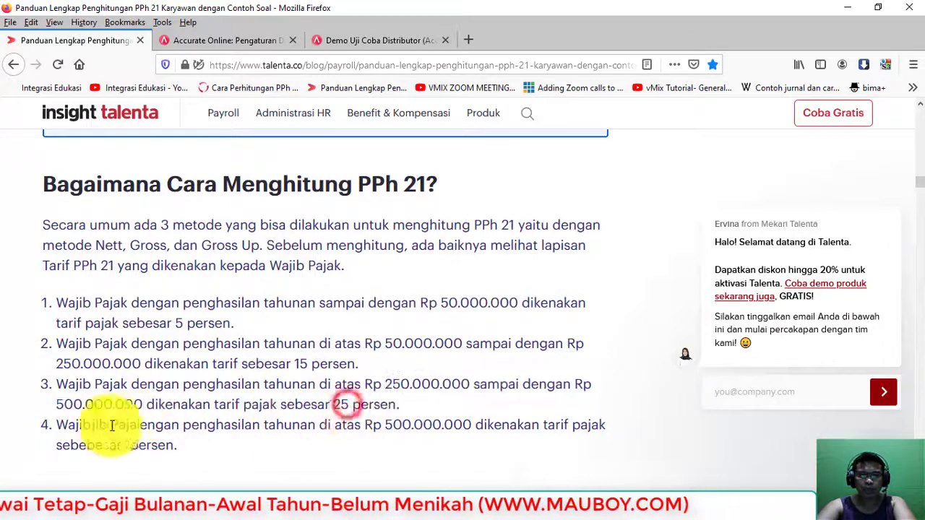
pyautogui.click(64, 425)
pyautogui.moveTo(64, 425); pyautogui.dragTo(235, 427)
pyautogui.click(235, 426)
# Switch to Excel and compare the tariff range notes in B22:C23 with the yearly taxable income in C15
pyautogui.hotkey('alt', 'Tab')
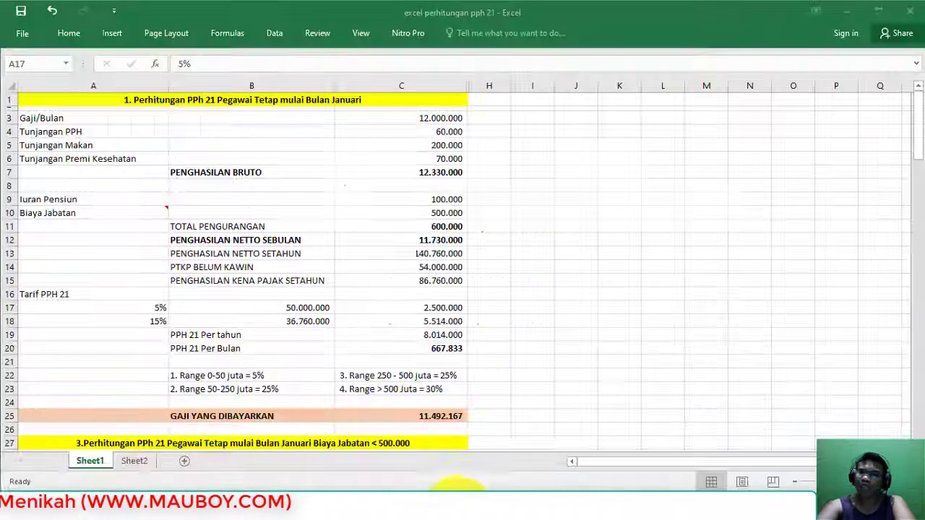
pyautogui.moveTo(200, 381); pyautogui.dragTo(417, 390)
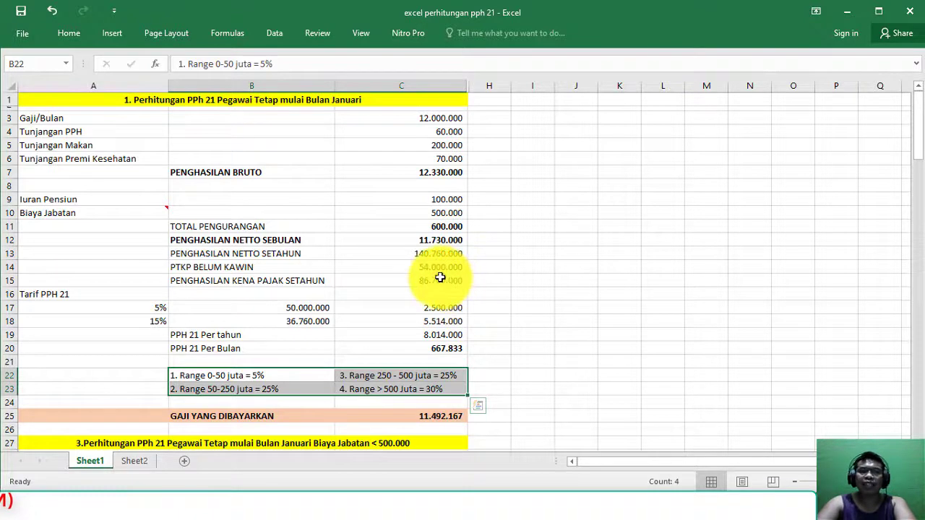
pyautogui.click(441, 280)
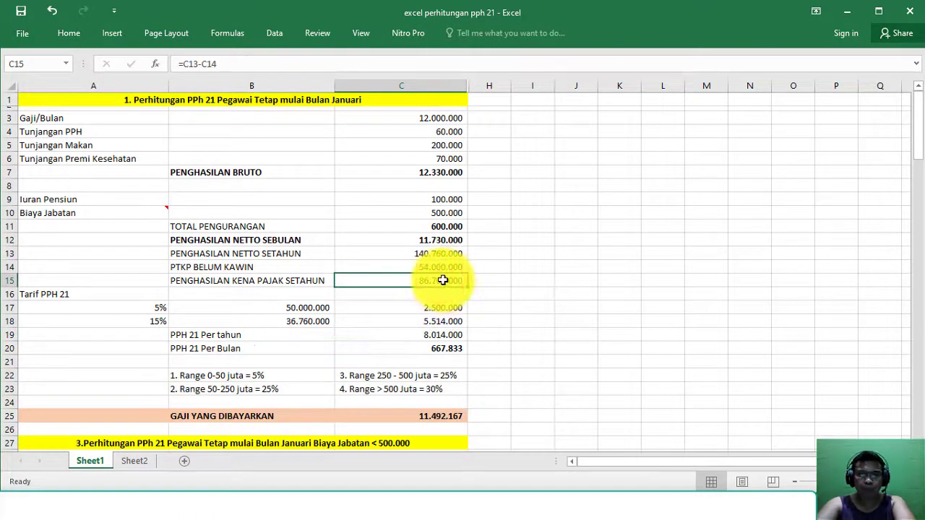
# Review the first bracket in row 17: the 5% rate, its taxable portion, and the tax formula in C17
pyautogui.click(133, 308)
pyautogui.click(268, 310)
pyautogui.click(155, 308)
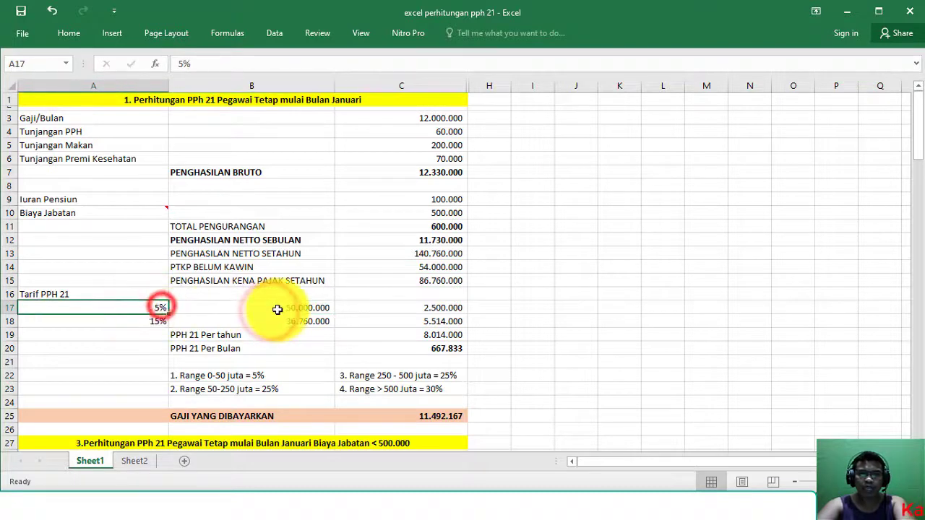
pyautogui.click(268, 308)
pyautogui.click(430, 306)
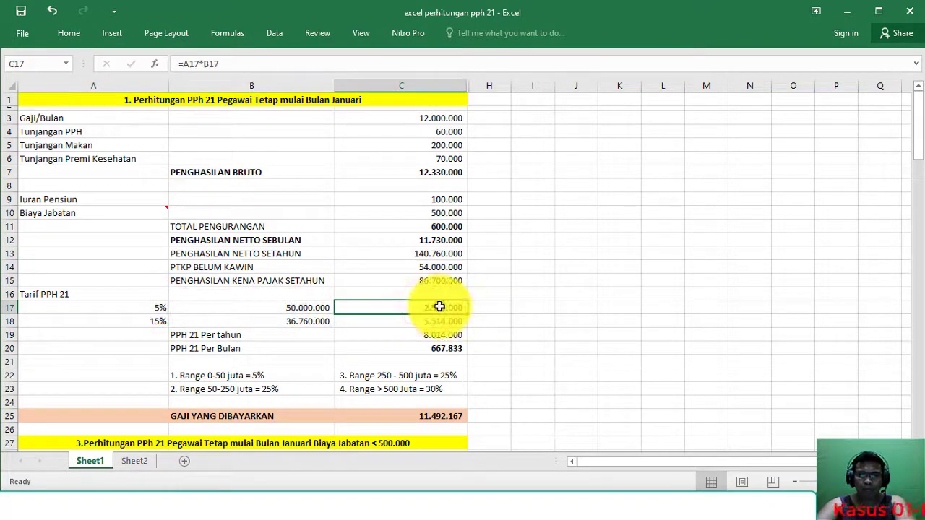
# Review the 15% bracket in row 18, checking the remaining taxable portion against B17 and the tax formula in C18
pyautogui.click(138, 320)
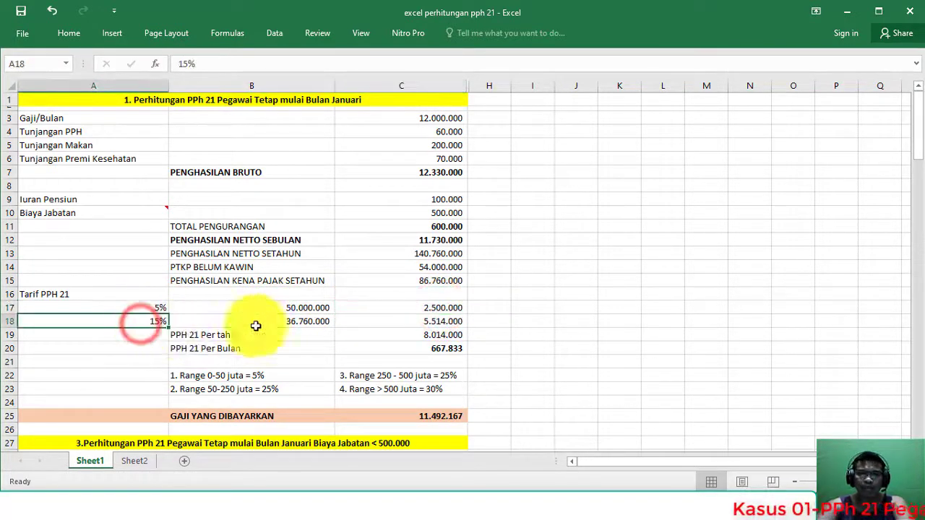
pyautogui.click(297, 319)
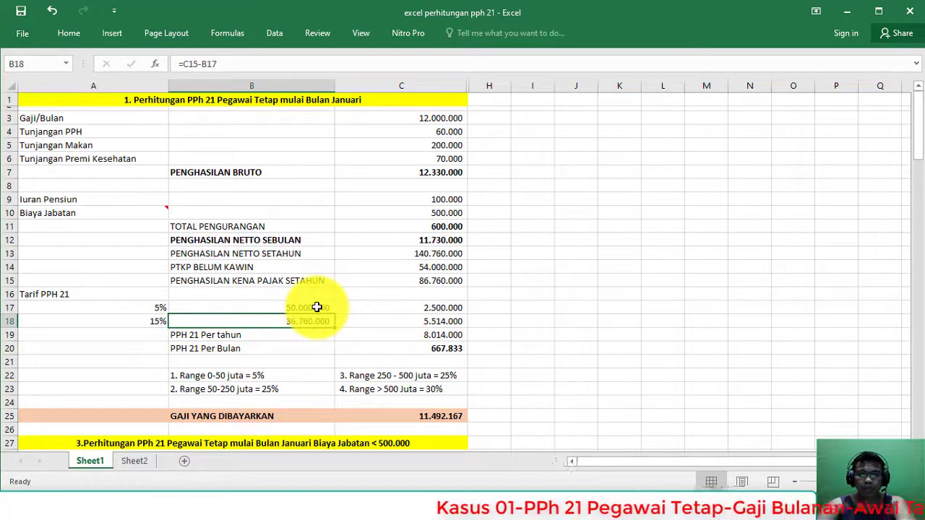
pyautogui.moveTo(317, 307); pyautogui.dragTo(316, 318)
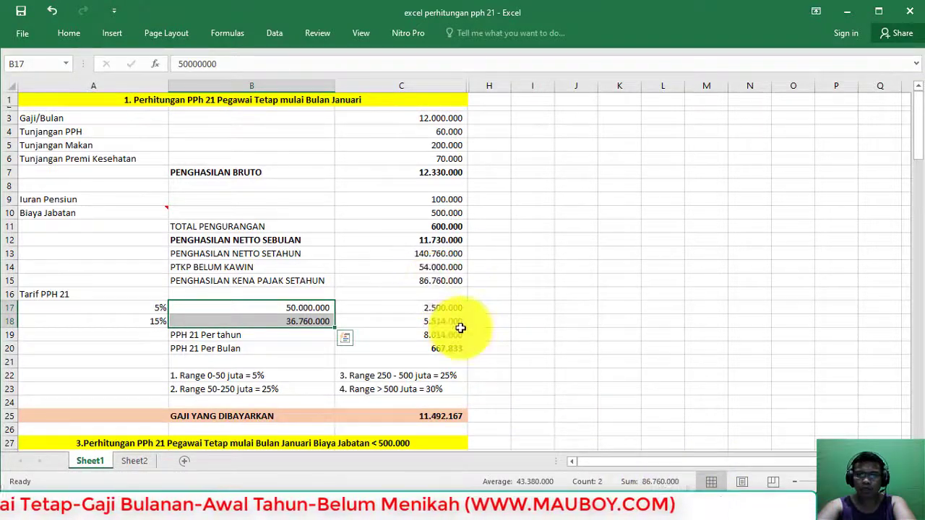
pyautogui.click(419, 321)
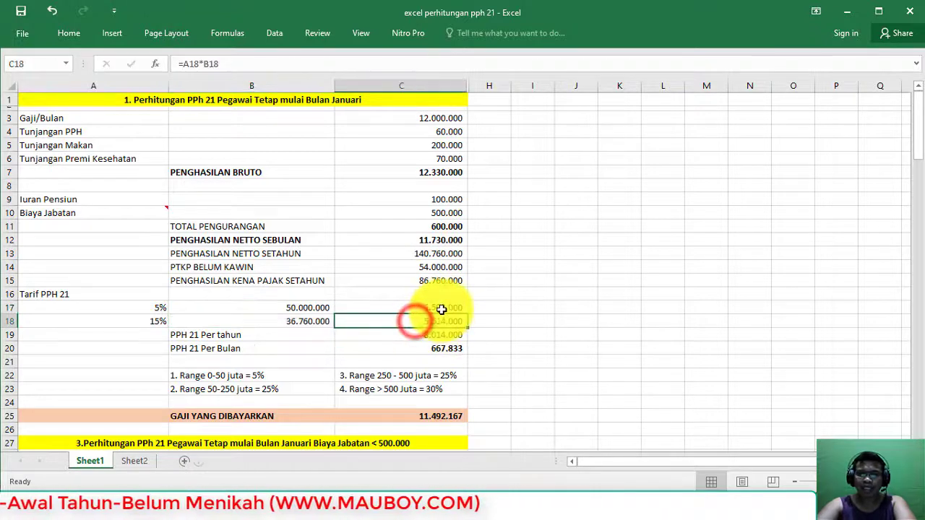
# Select the two bracket taxes in C17:C18 and inspect the yearly PPh 21 formula in C19
pyautogui.click(441, 308)
pyautogui.moveTo(441, 308); pyautogui.dragTo(438, 321)
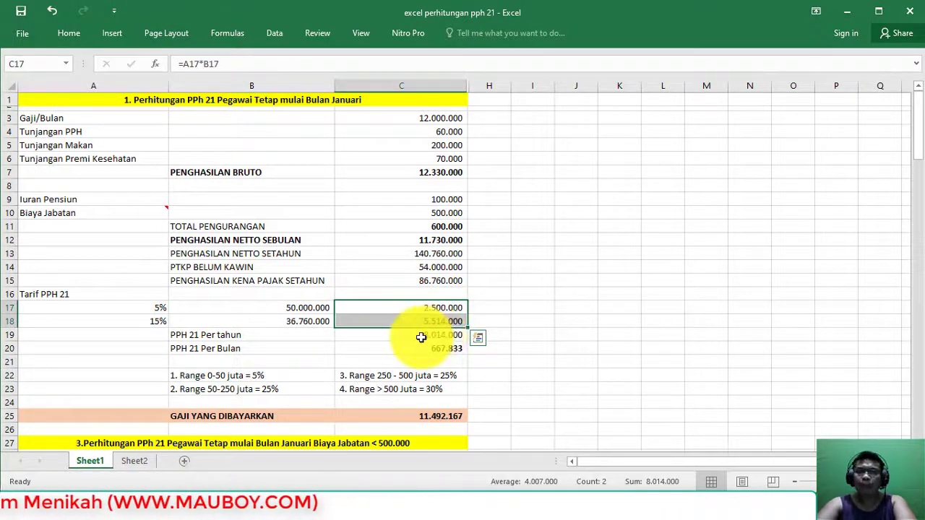
pyautogui.click(422, 336)
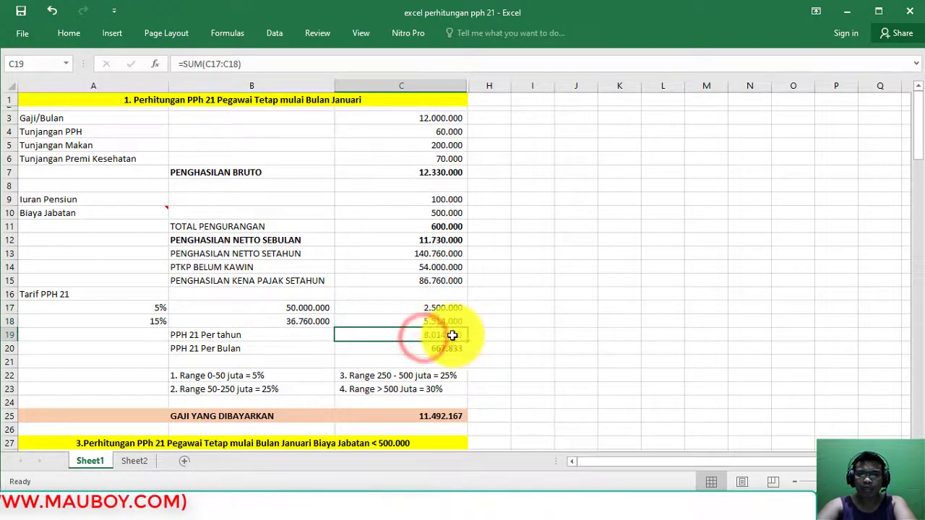
pyautogui.doubleClick(456, 335)
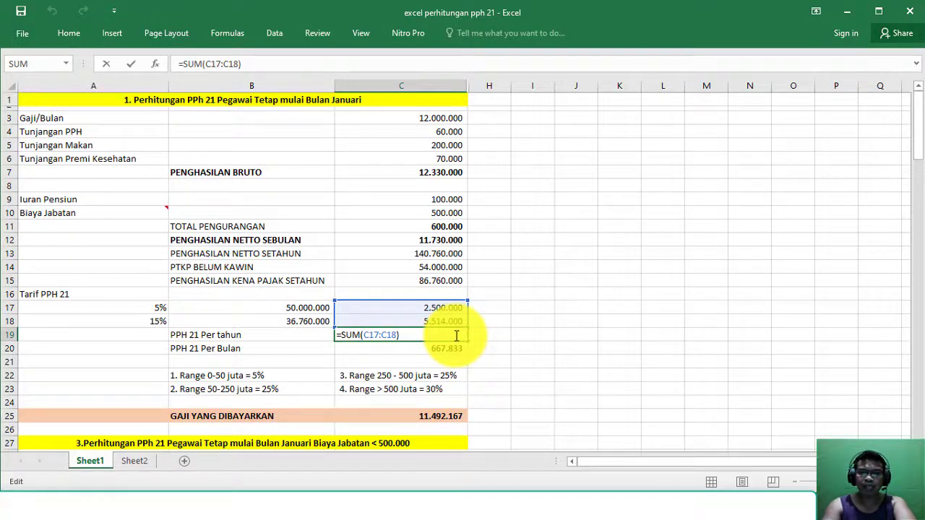
pyautogui.press('Return')
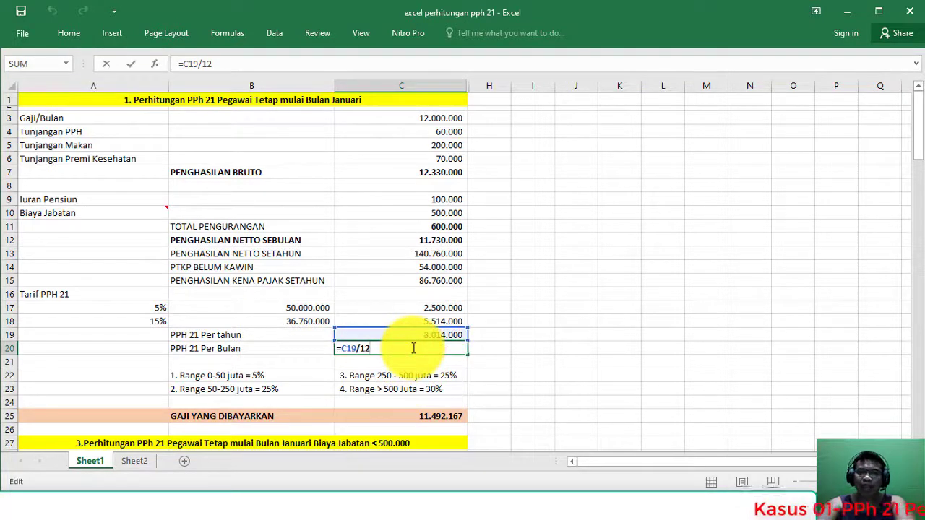
# Inspect the monthly PPh 21 formula in C20 and the paid-salary formula in C25 with its referenced cells
pyautogui.press('Return')
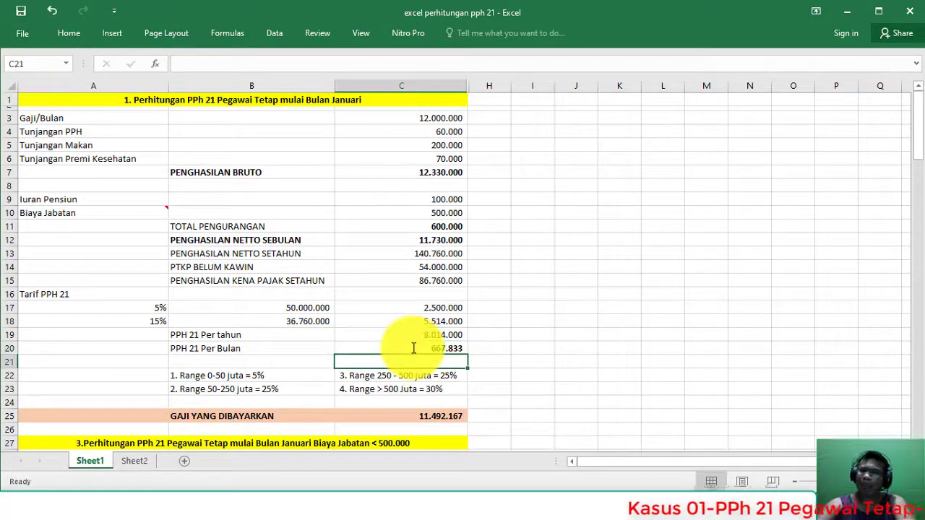
pyautogui.click(406, 348)
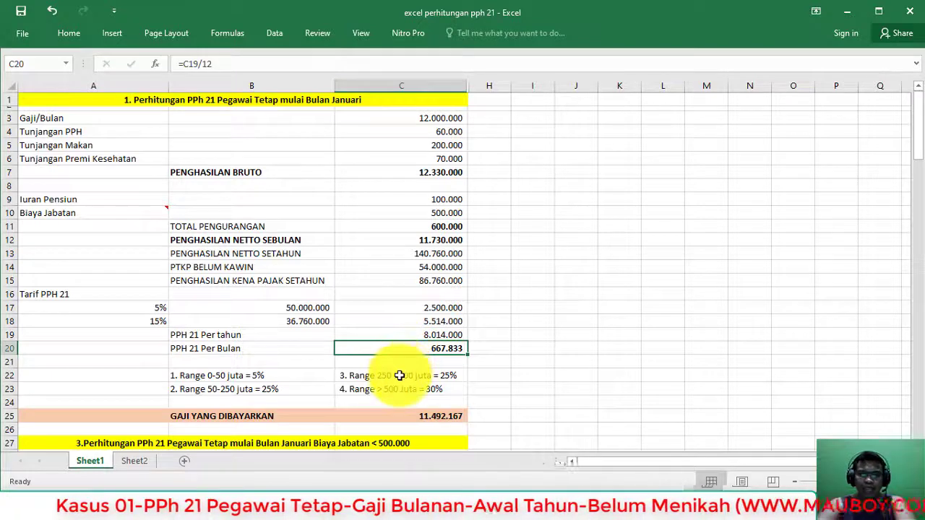
pyautogui.click(412, 416)
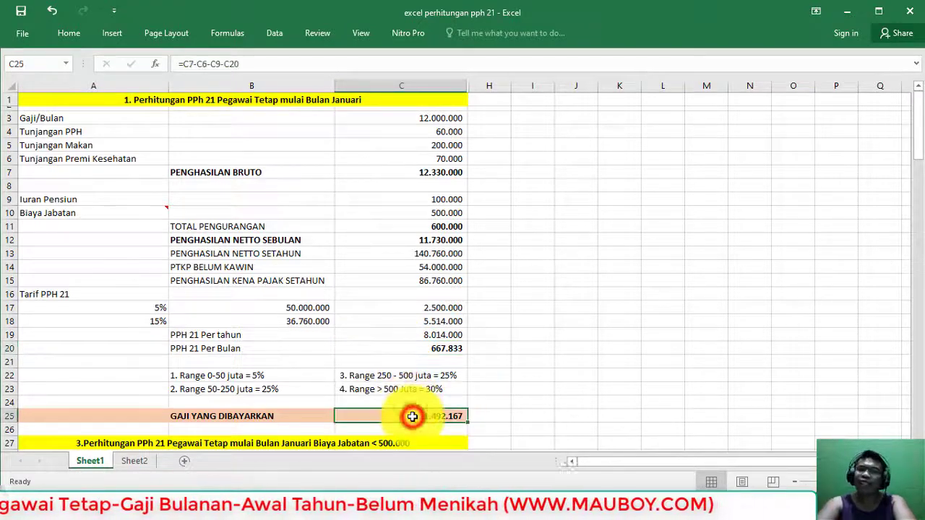
pyautogui.doubleClick(412, 416)
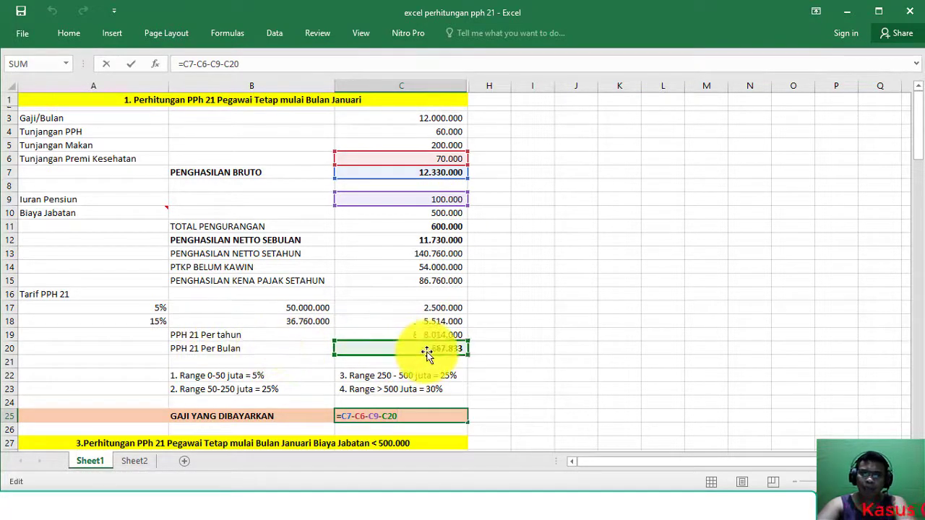
pyautogui.press('Return')
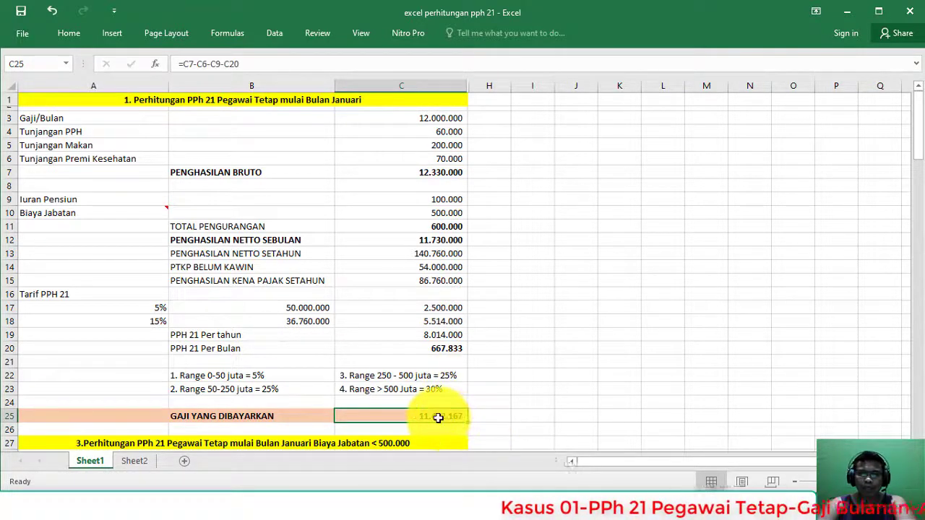
# Review the finished calculation in C3:C20 against the paid salary in C25, including the yearly tax and the PTKP amount
pyautogui.click(434, 348)
pyautogui.click(427, 416)
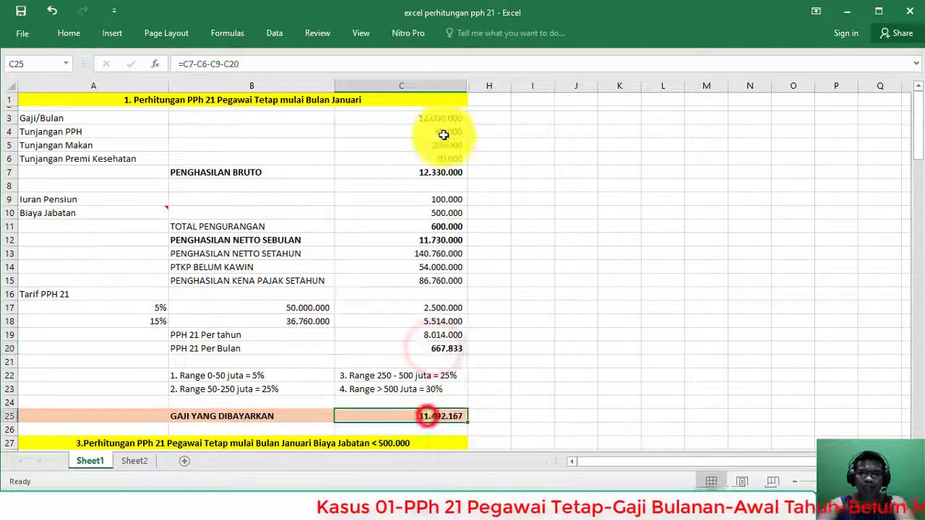
pyautogui.moveTo(423, 118); pyautogui.dragTo(438, 350)
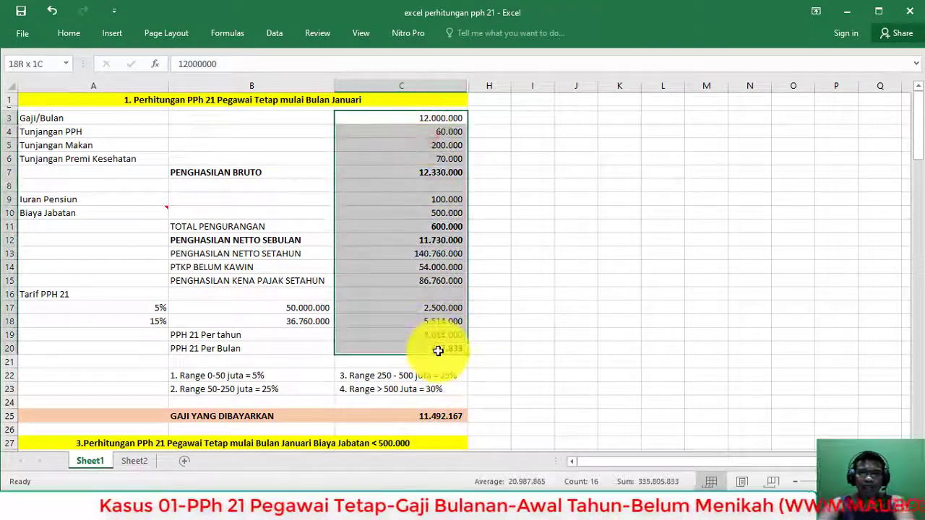
pyautogui.click(422, 415)
pyautogui.click(423, 334)
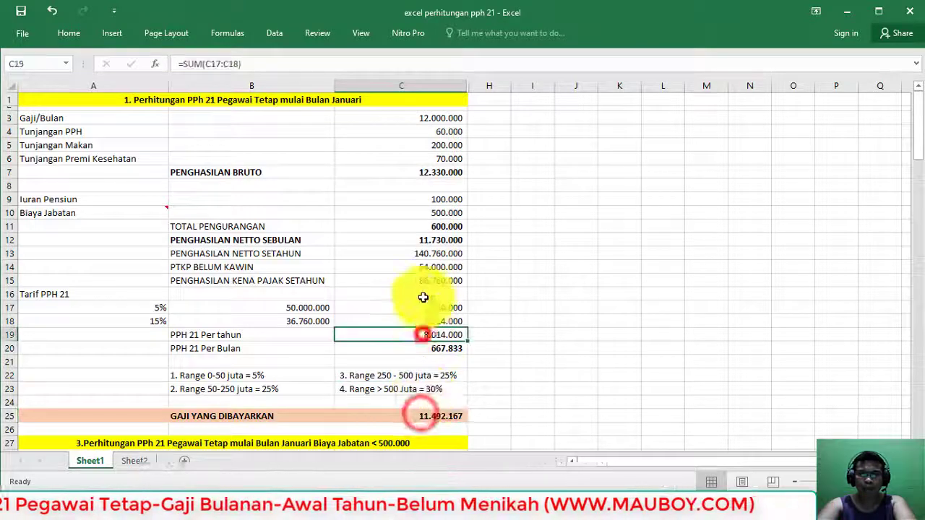
pyautogui.click(423, 267)
# Switch to Accurate Online in Firefox and open the Developer's record from the Karyawan list
pyautogui.hotkey('alt', 'Tab')
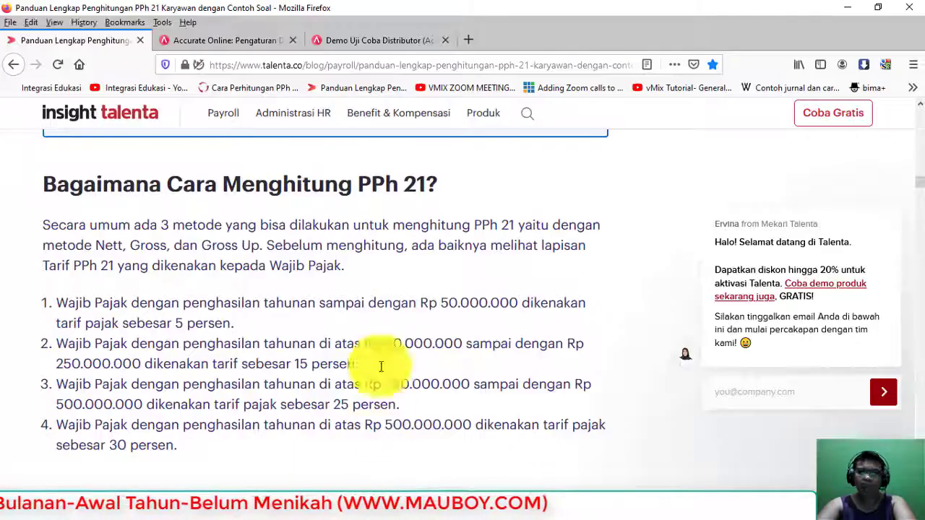
pyautogui.click(356, 41)
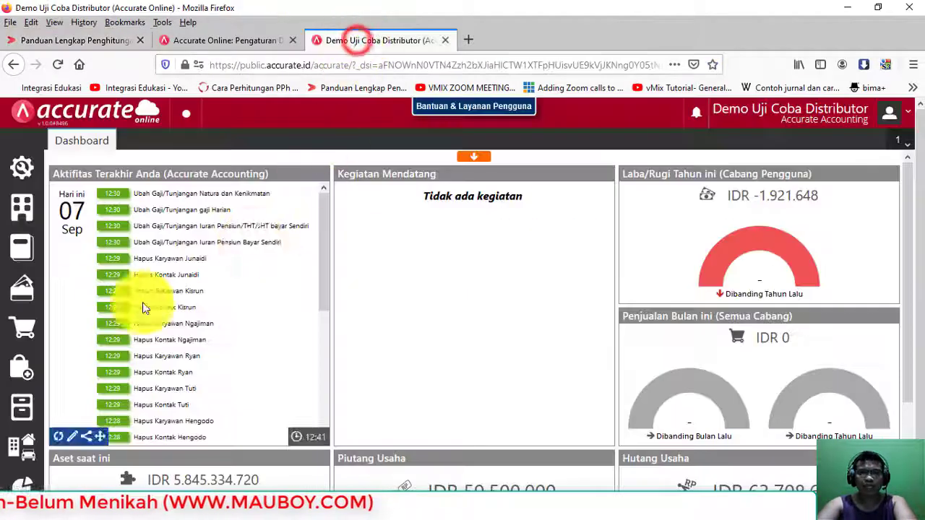
pyautogui.click(21, 248)
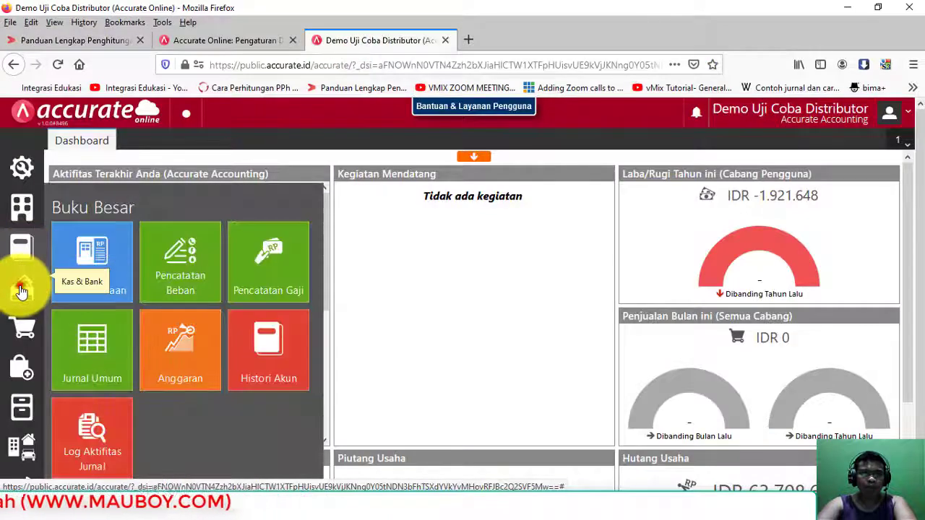
pyautogui.click(22, 291)
pyautogui.click(24, 210)
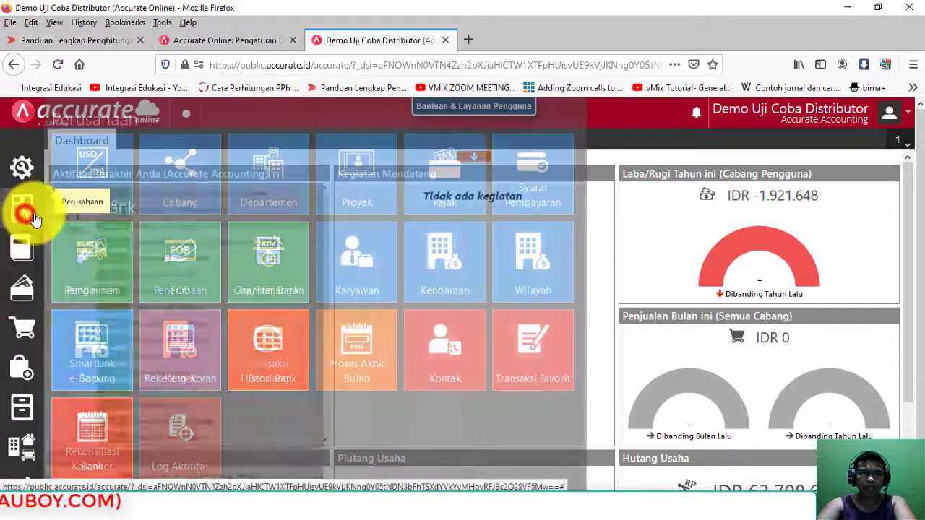
pyautogui.click(363, 264)
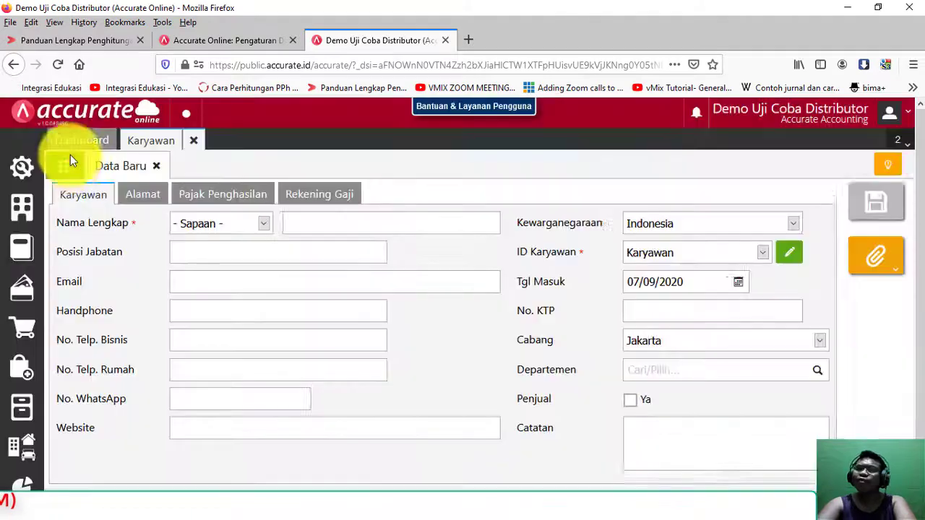
pyautogui.click(69, 165)
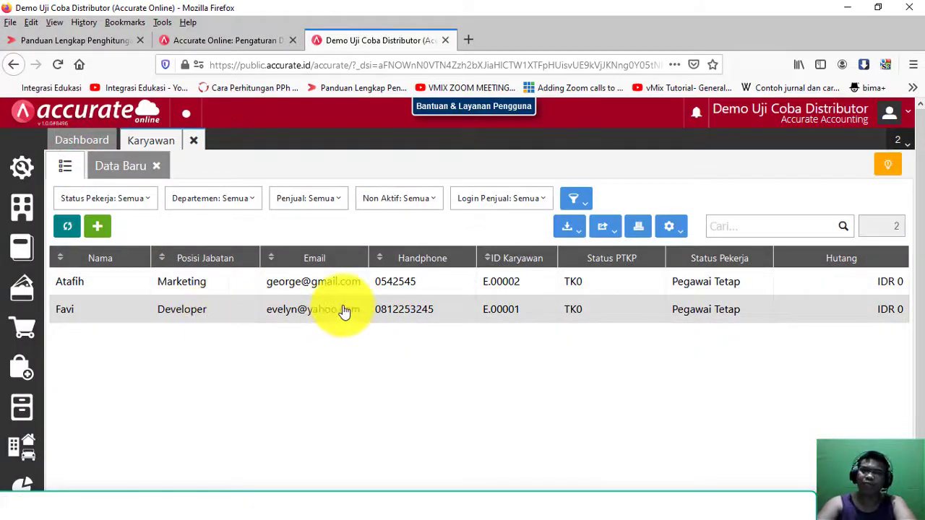
pyautogui.click(309, 311)
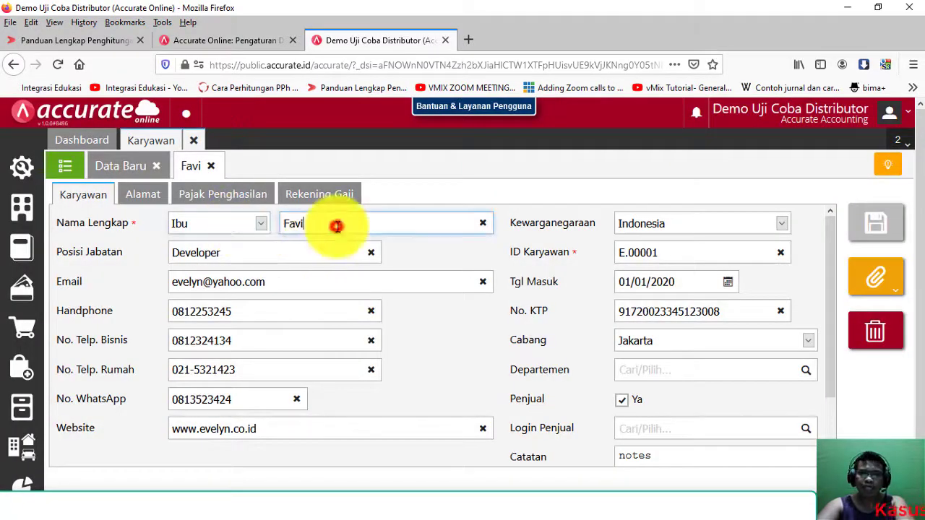
# Change the employee's salutation to Bapak
pyautogui.click(237, 228)
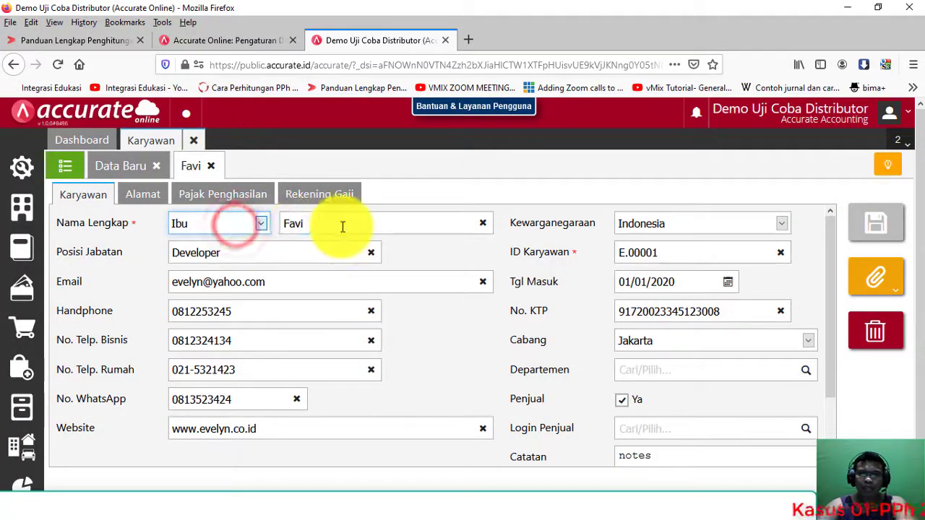
pyautogui.click(205, 226)
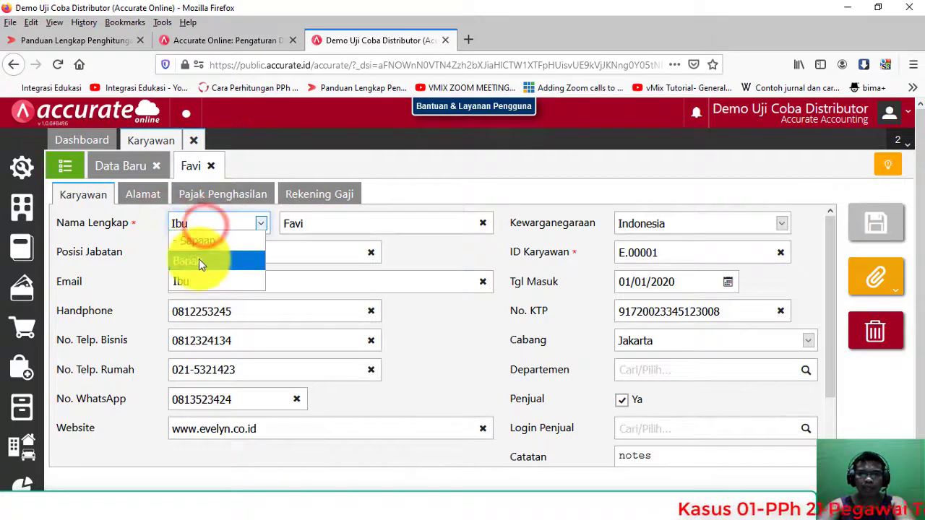
pyautogui.click(199, 261)
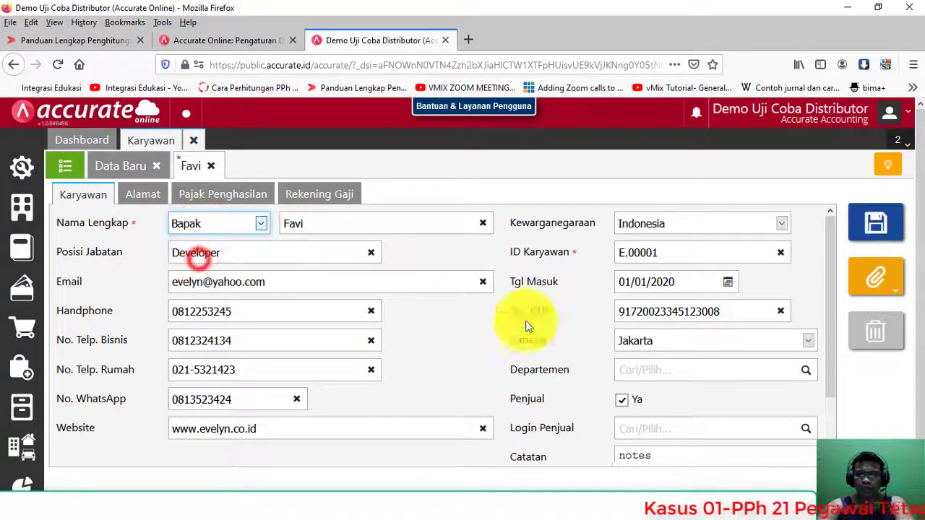
# Check the employee's start date in the Tgl Masuk field
pyautogui.click(682, 280)
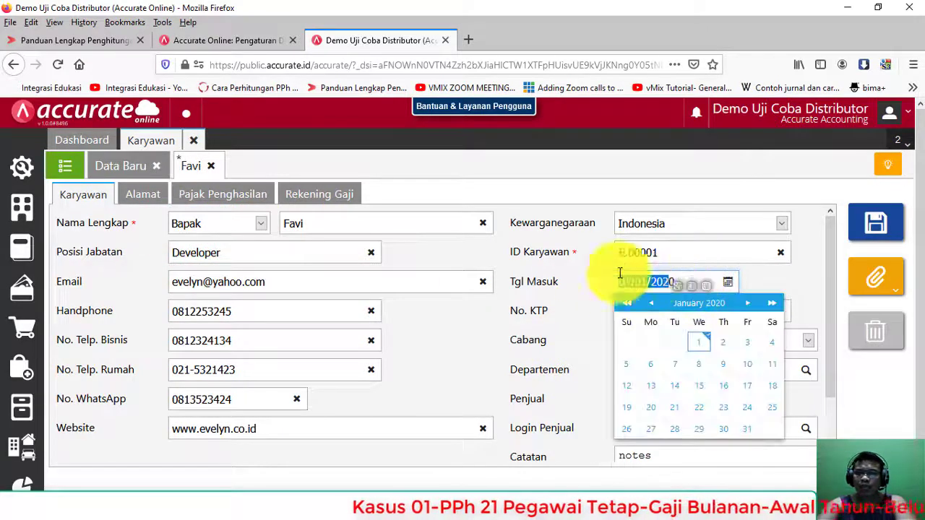
pyautogui.click(583, 279)
pyautogui.click(685, 281)
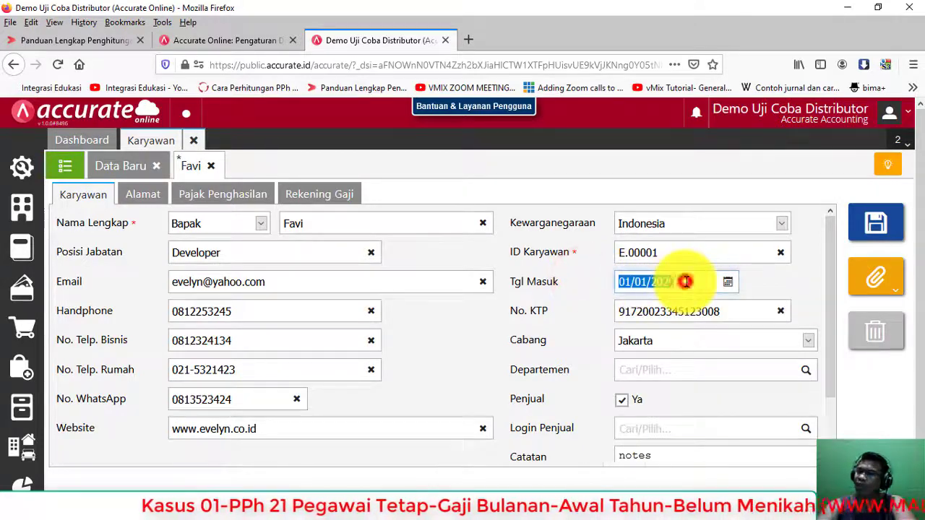
pyautogui.click(799, 275)
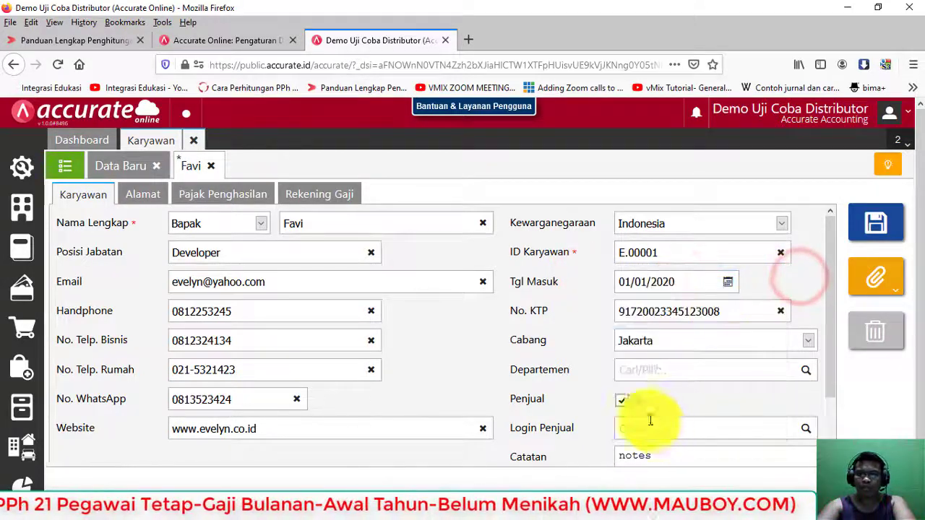
# Review the employee's address and income tax details, checking the NPWP field and the Status Pekerja options
pyautogui.click(139, 194)
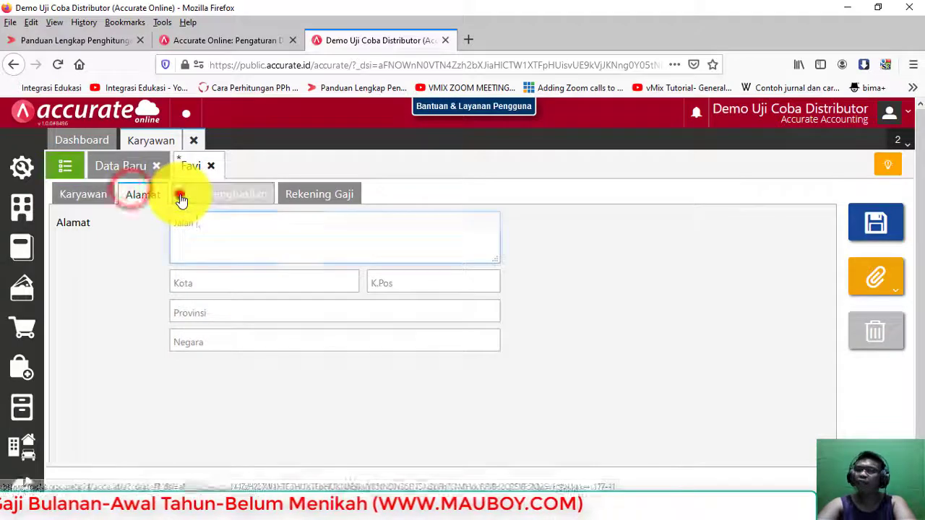
pyautogui.click(181, 198)
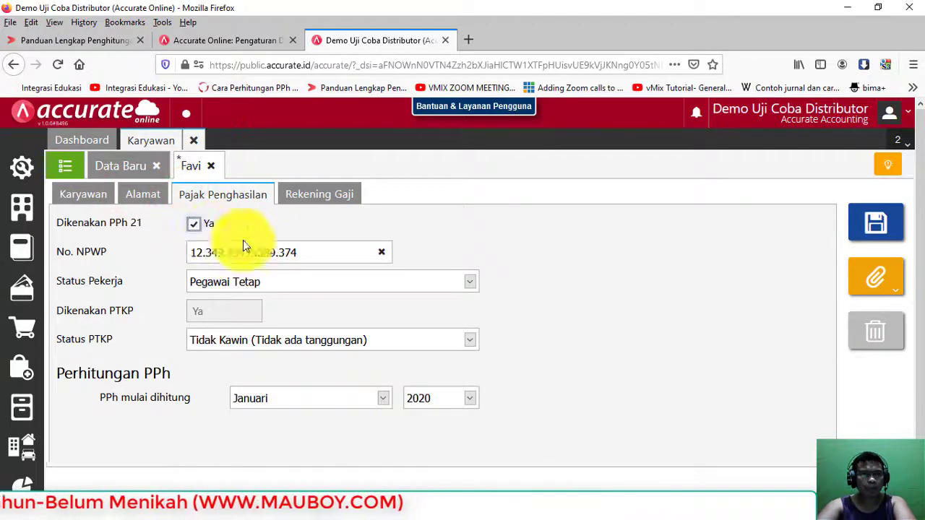
pyautogui.moveTo(312, 252); pyautogui.dragTo(186, 253)
pyautogui.click(327, 287)
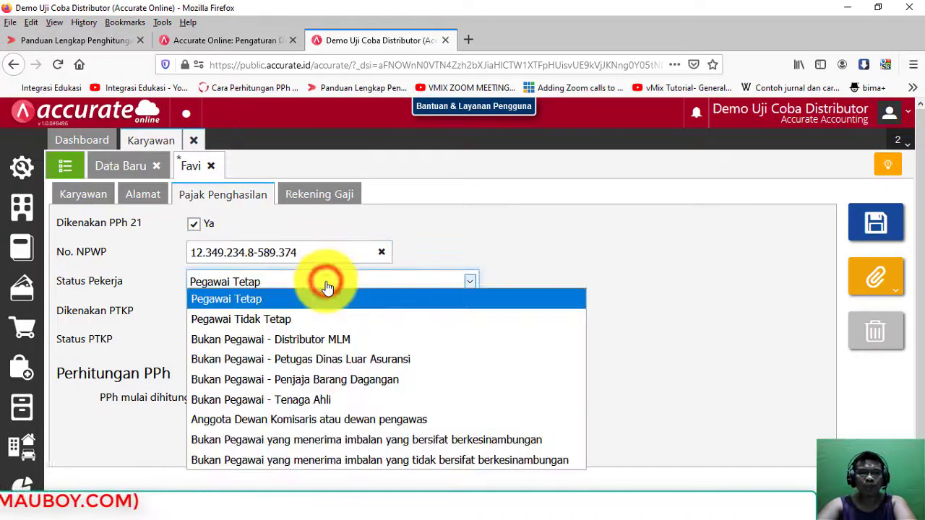
pyautogui.click(327, 287)
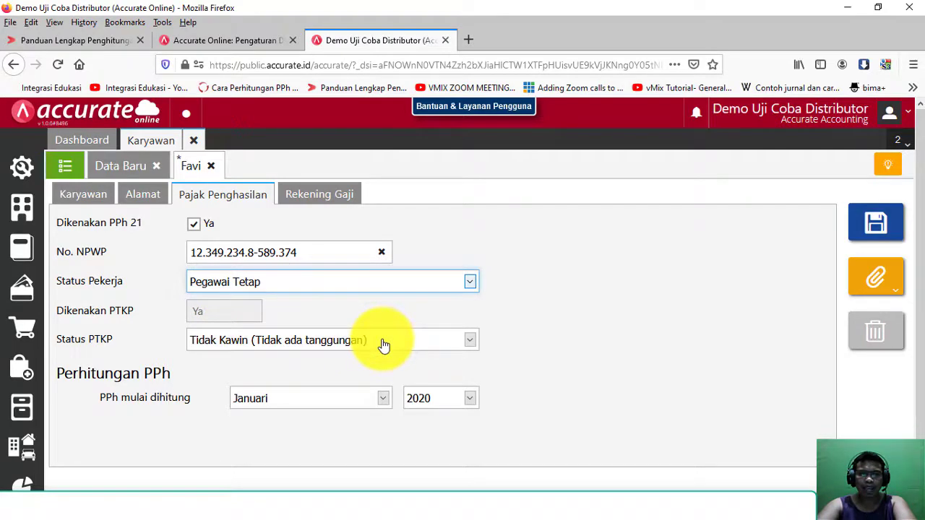
# Check the employee's marital status in the PowerPoint case text and return to Accurate Online
pyautogui.hotkey('alt', 'Tab')
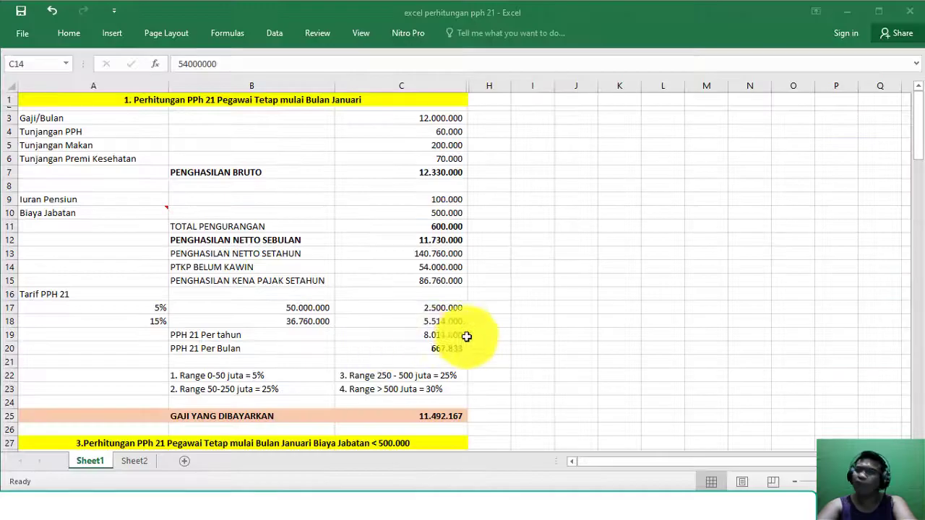
pyautogui.hotkey('alt', 'Tab')
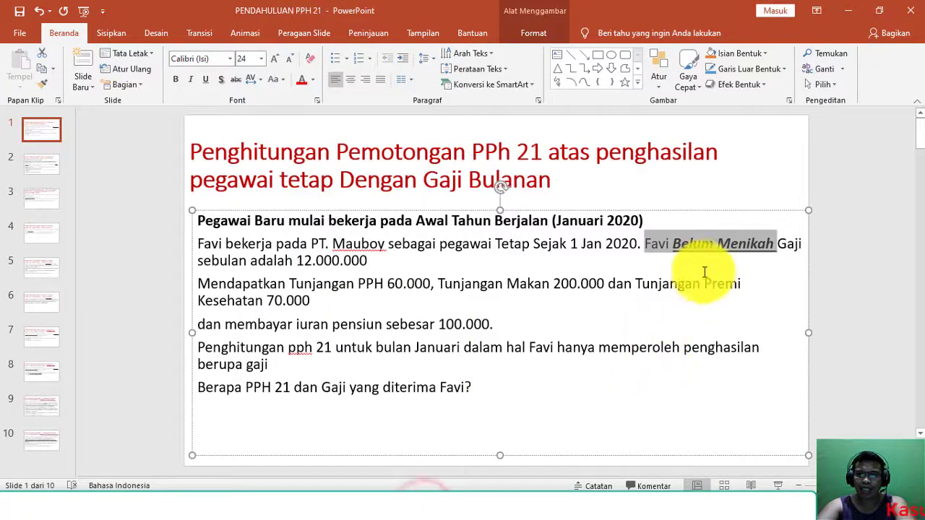
pyautogui.hotkey('alt', 'Tab')
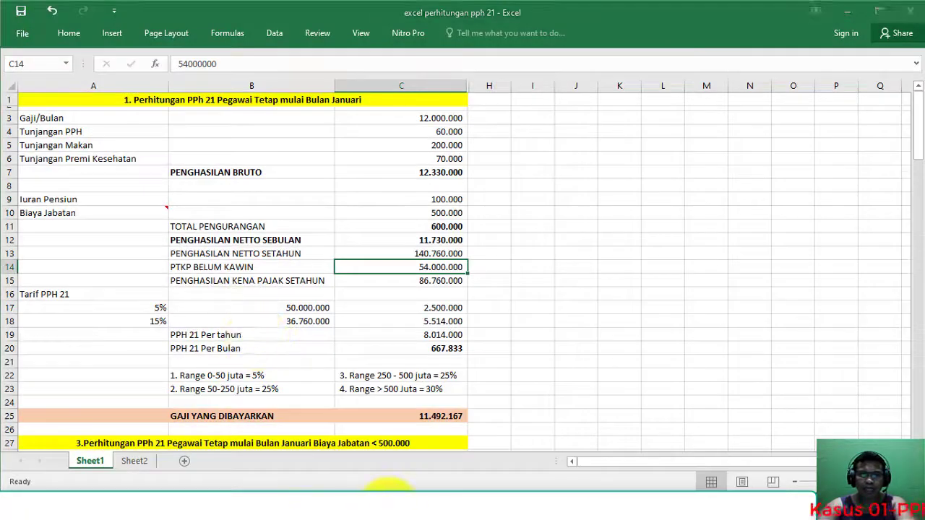
pyautogui.hotkey('alt', 'Tab')
# Check the employee's Status PTKP options and the starting month of the PPh calculation
pyautogui.click(288, 347)
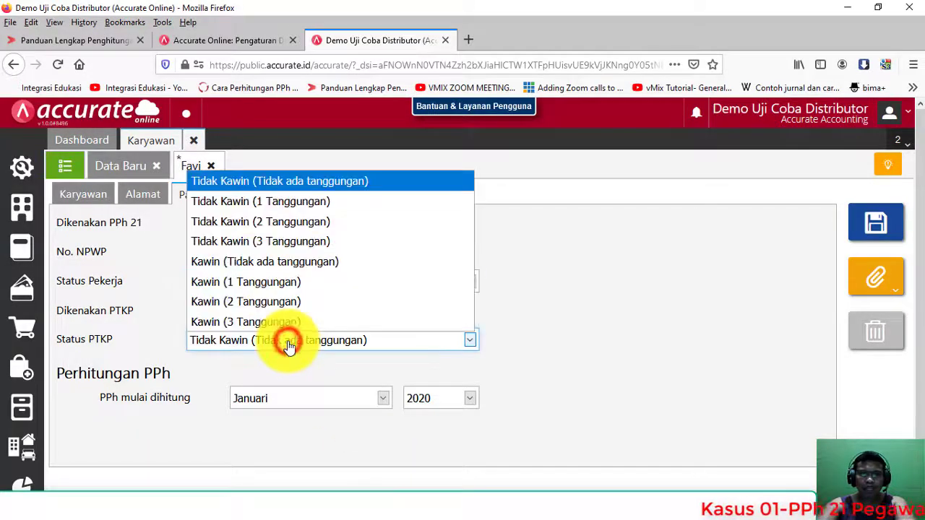
pyautogui.click(289, 340)
pyautogui.click(305, 405)
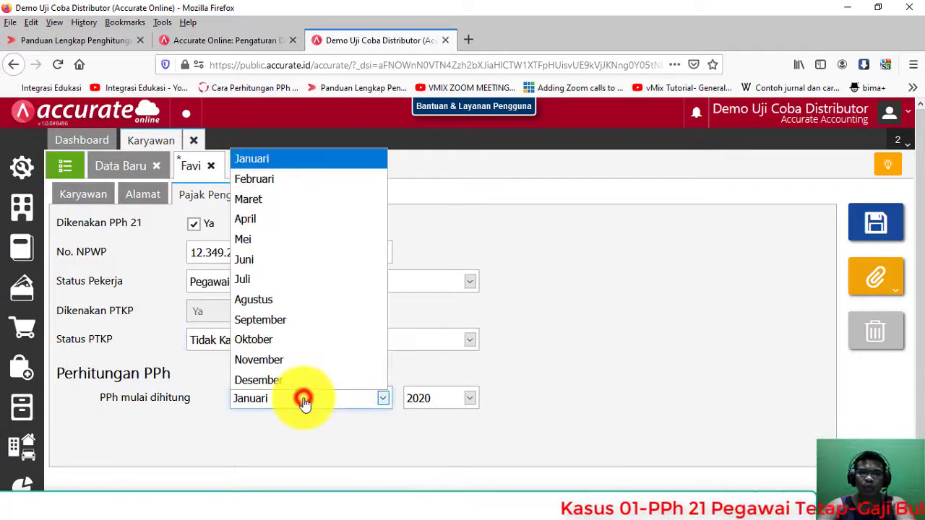
pyautogui.click(304, 399)
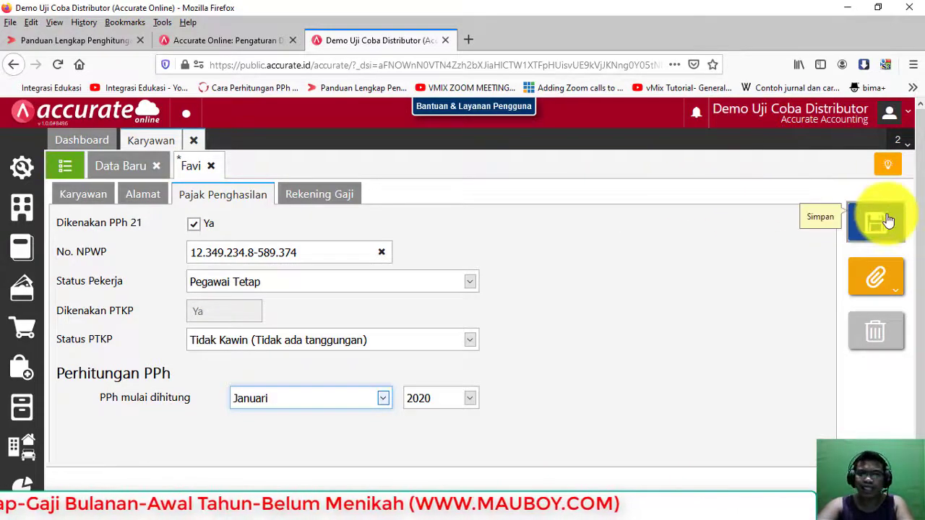
# Close the employee record, discarding its unsaved changes, and close the Karyawan module
pyautogui.click(212, 167)
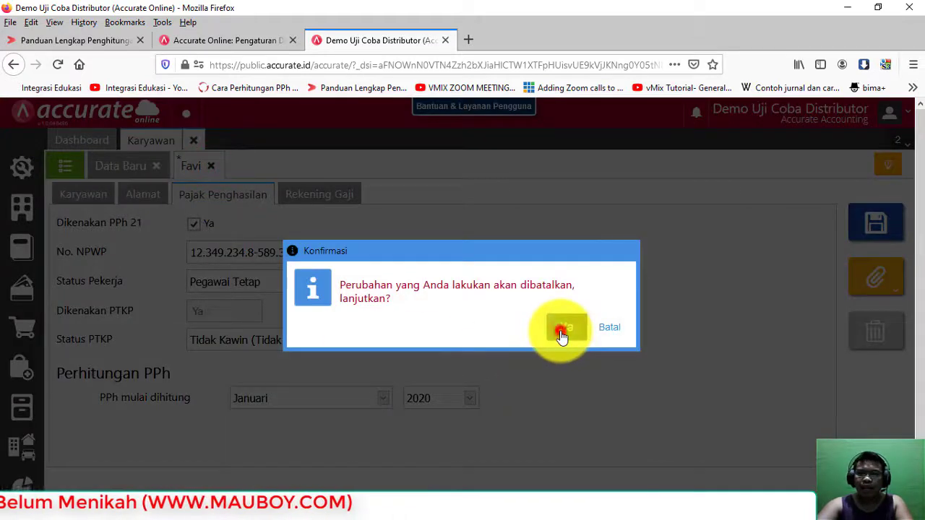
pyautogui.click(559, 329)
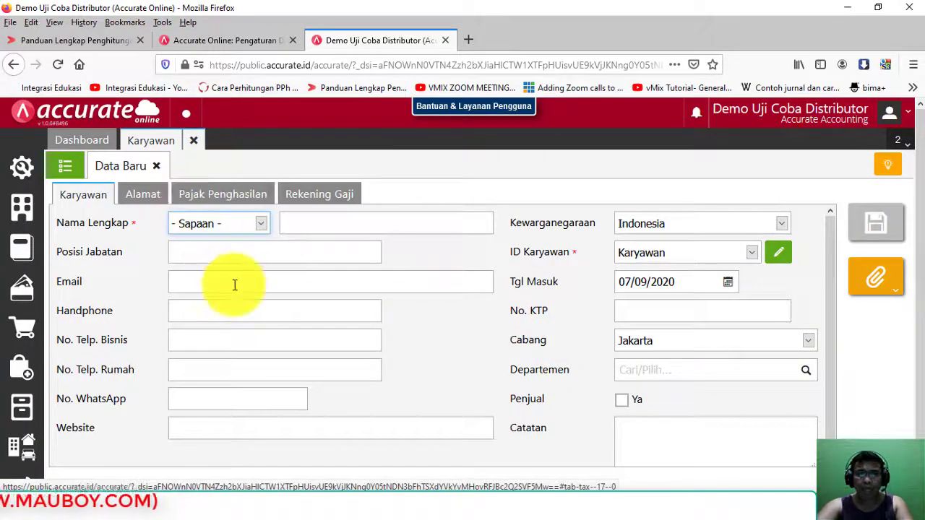
pyautogui.click(195, 144)
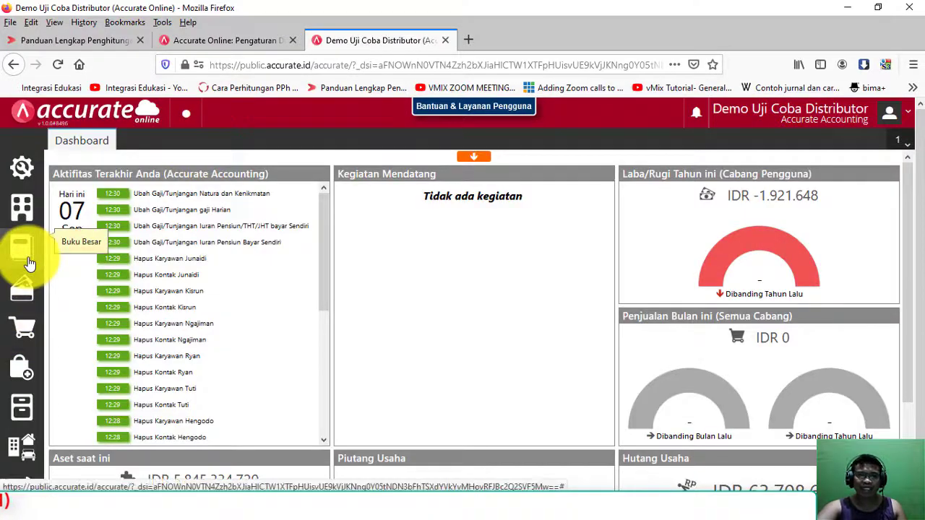
# Start a new Pencatatan Gaji record with payment type Bulanan, branch Jakarta and month Januari 2020
pyautogui.click(29, 263)
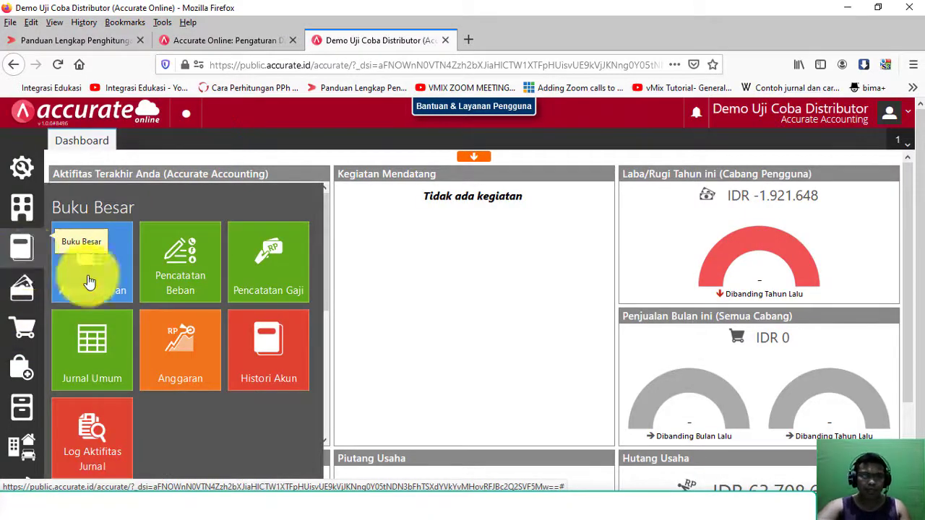
pyautogui.click(299, 288)
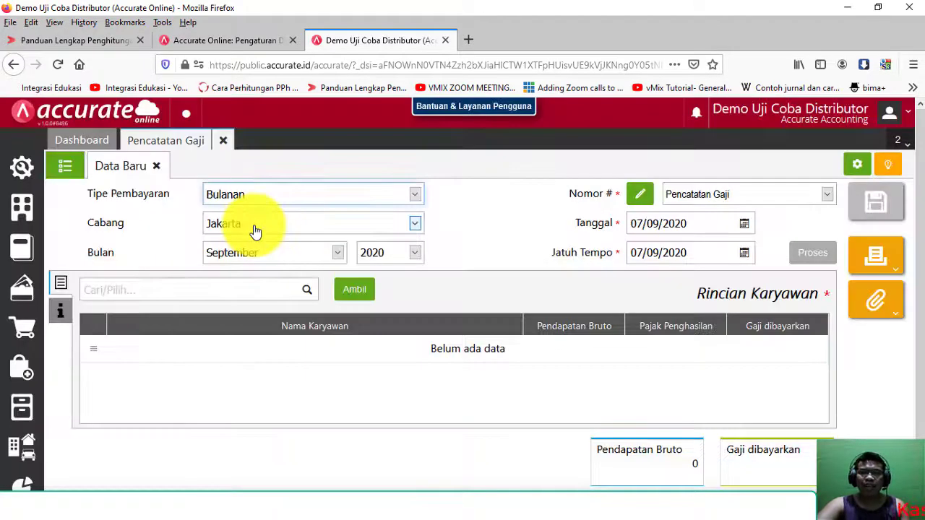
pyautogui.click(264, 196)
pyautogui.click(264, 197)
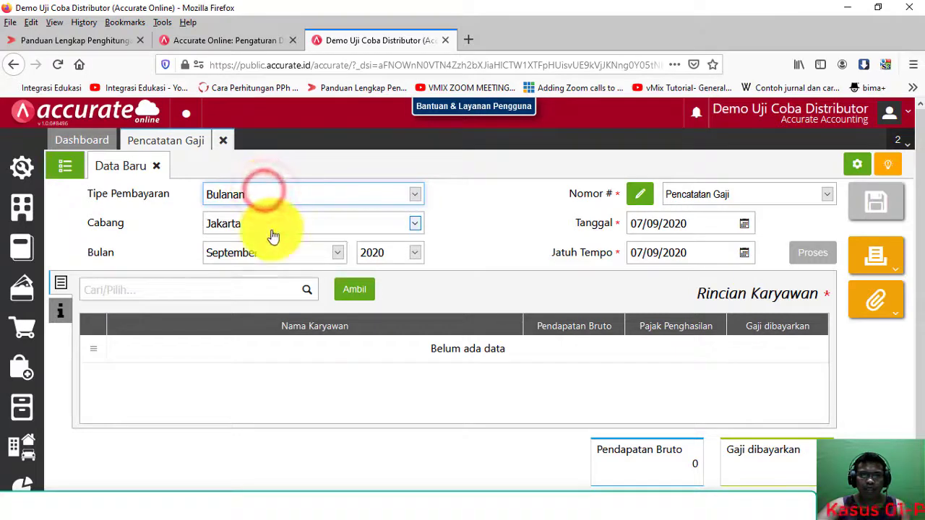
pyautogui.click(272, 230)
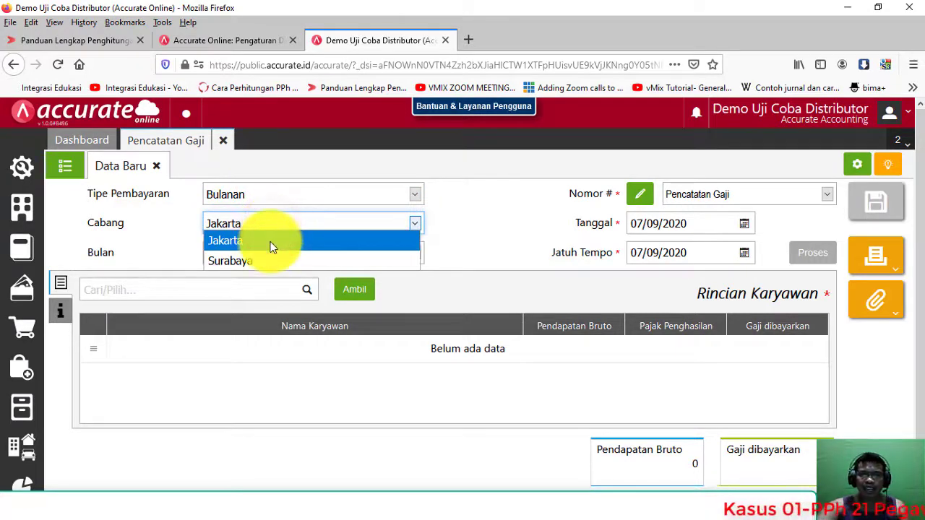
pyautogui.click(272, 247)
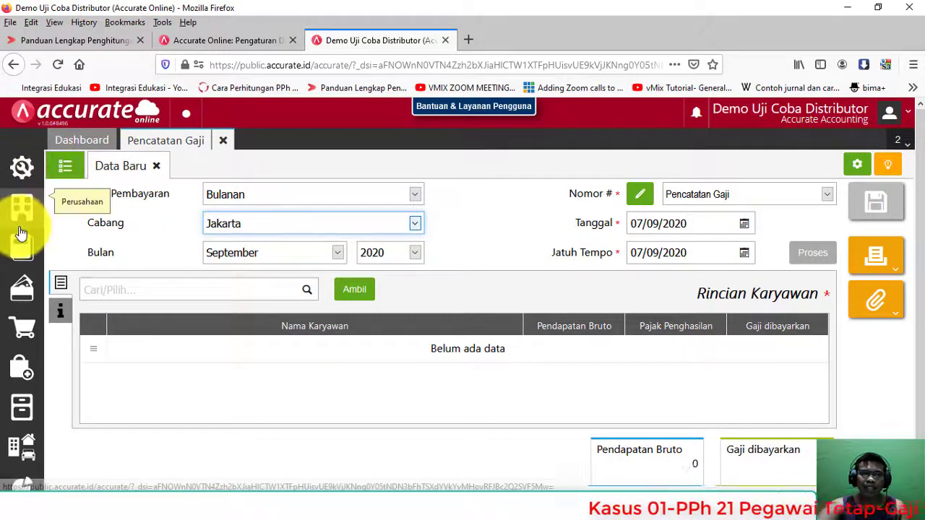
pyautogui.click(284, 233)
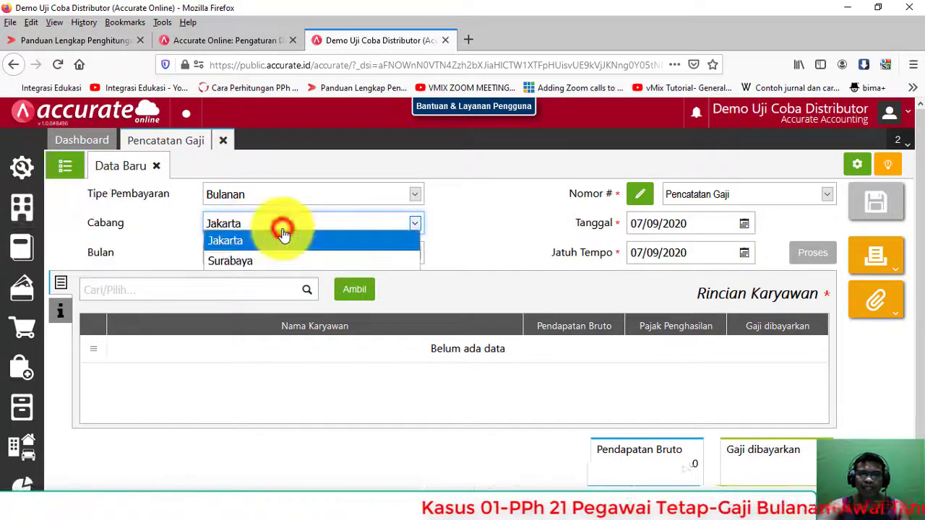
pyautogui.click(284, 234)
pyautogui.click(284, 250)
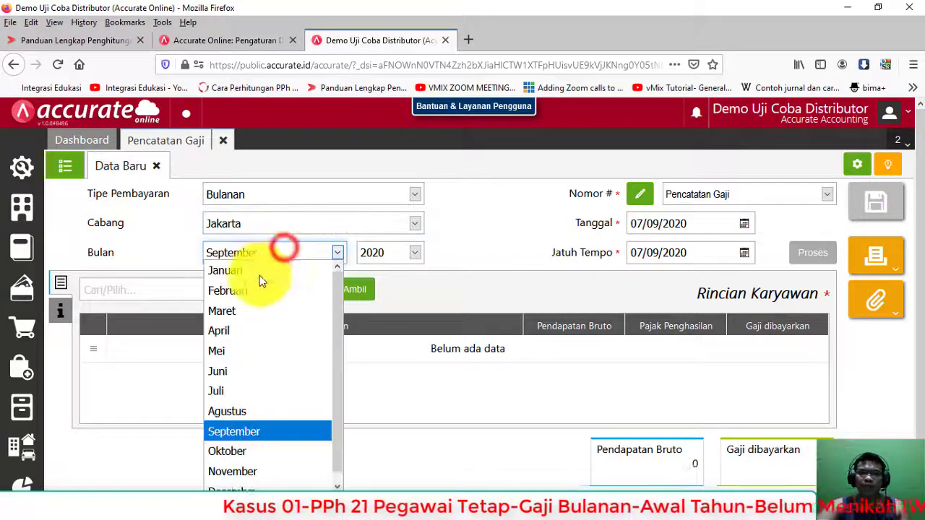
pyautogui.click(258, 270)
# Set the payroll record's Tanggal to 31/01/2020 and its Jatuh Tempo to 10/02/2020
pyautogui.click(701, 223)
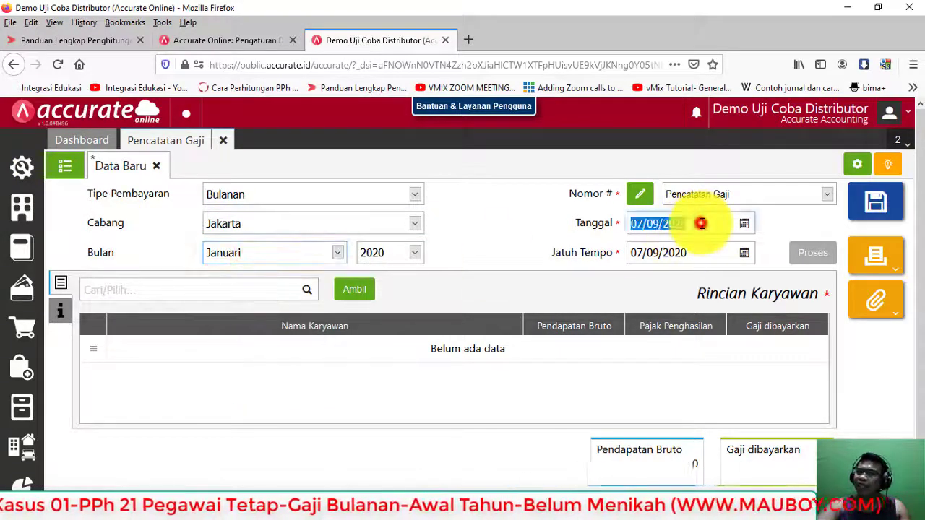
pyautogui.write('31')
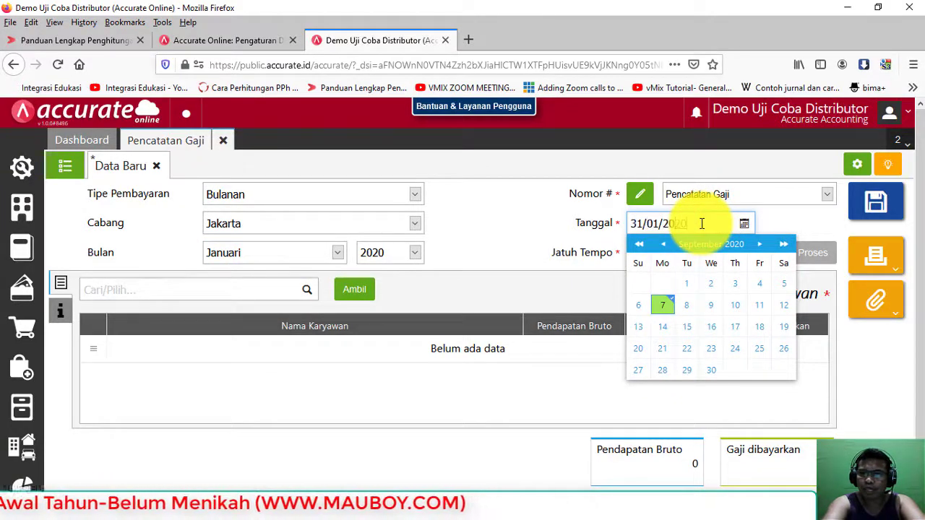
pyautogui.press('Return')
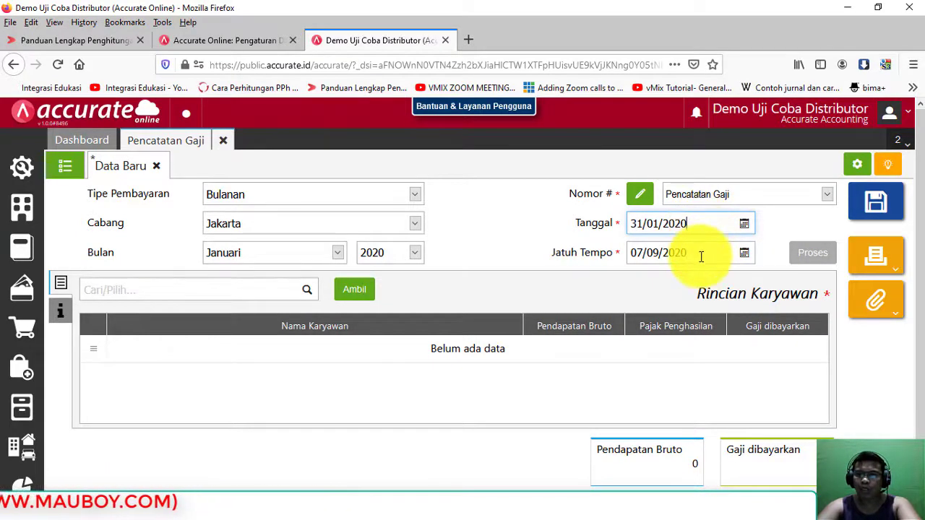
pyautogui.click(700, 256)
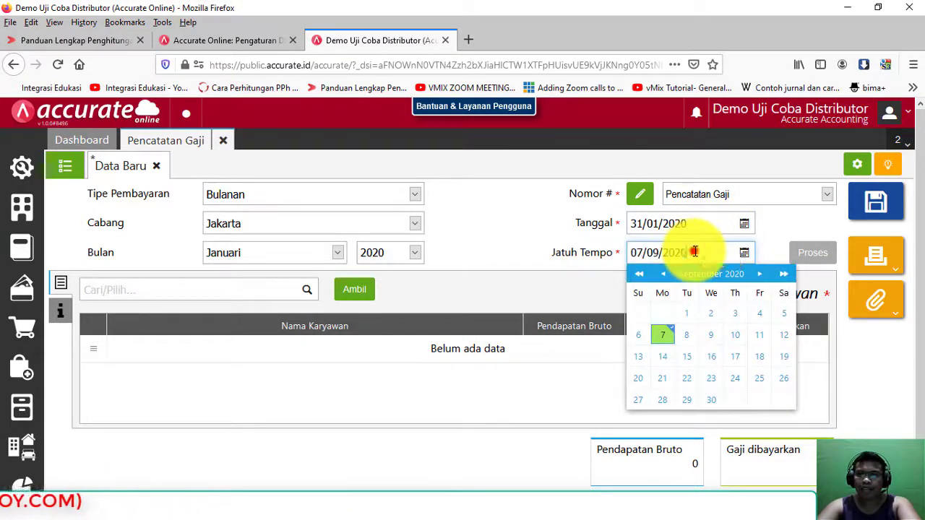
pyautogui.click(697, 251)
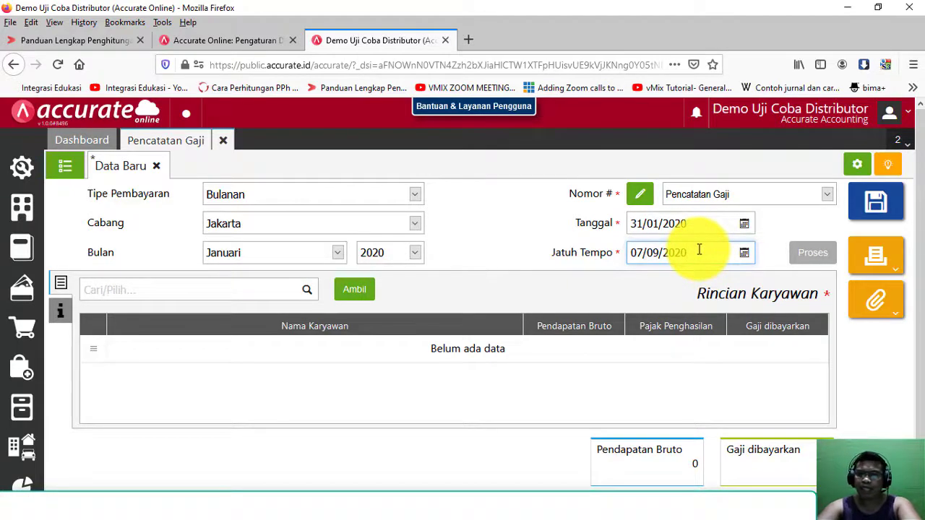
pyautogui.click(698, 250)
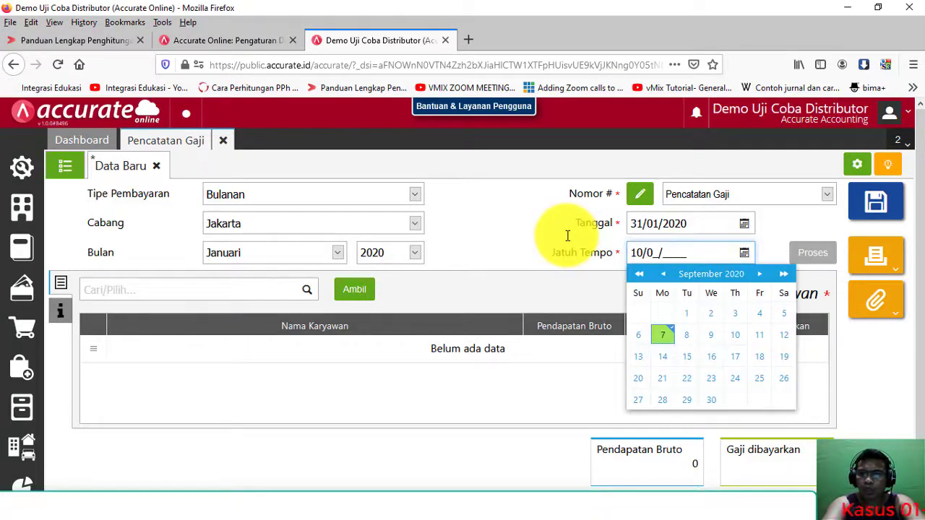
pyautogui.press('Escape')
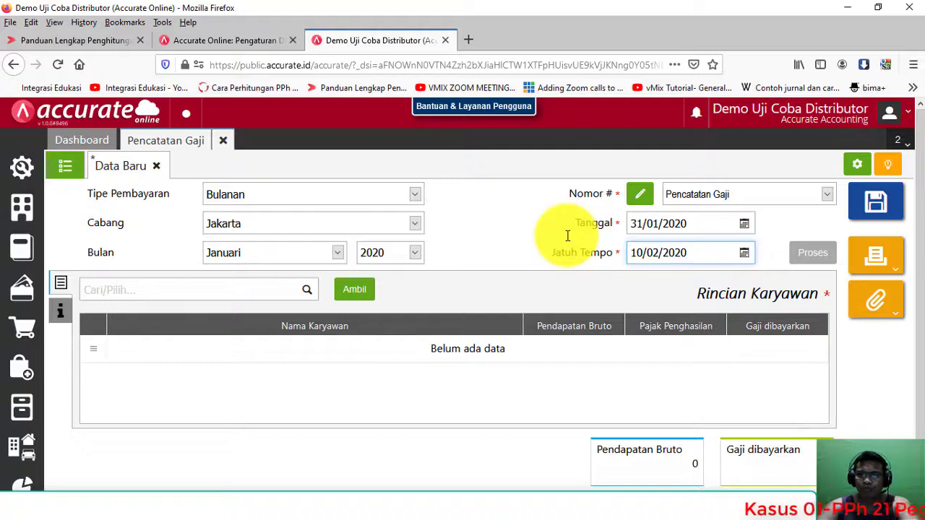
# Copy the permanent employee (Pegawai Tetap) into the payroll record's employee list
pyautogui.click(365, 294)
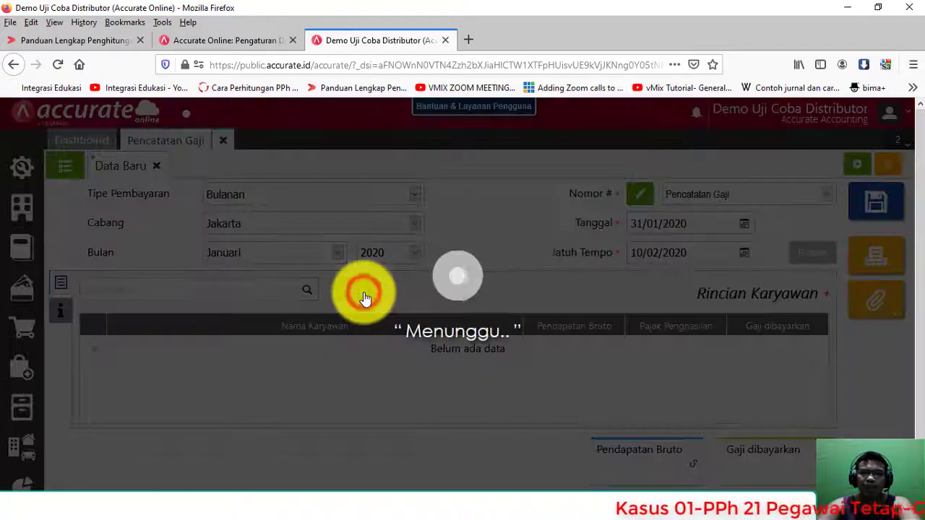
pyautogui.click(304, 226)
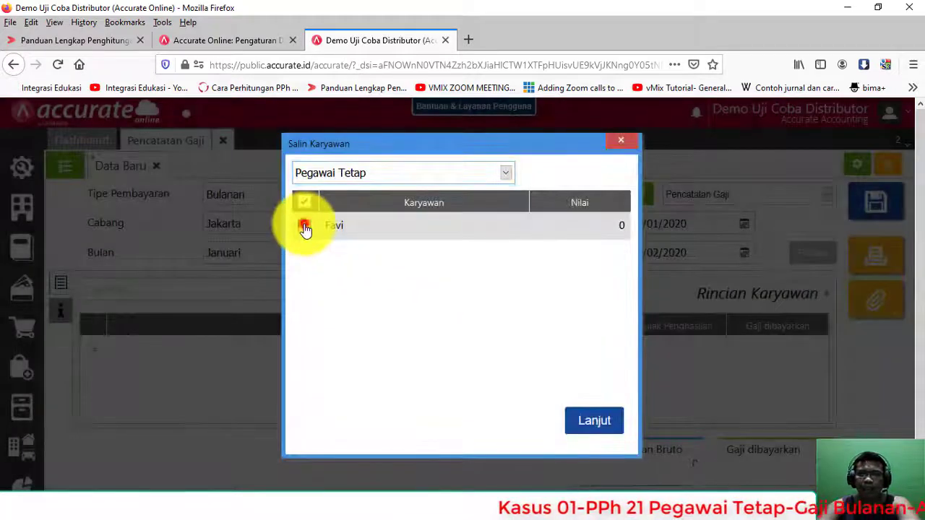
pyautogui.click(365, 172)
pyautogui.click(363, 173)
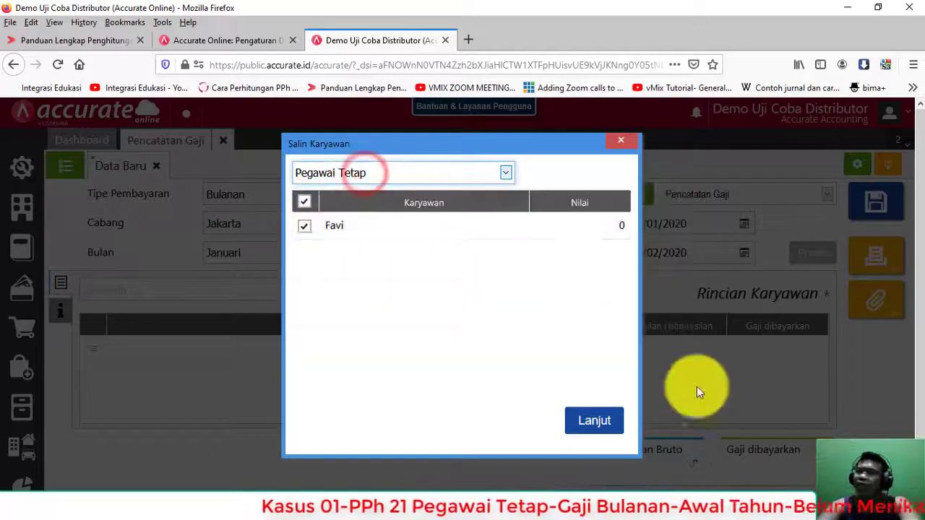
pyautogui.click(594, 420)
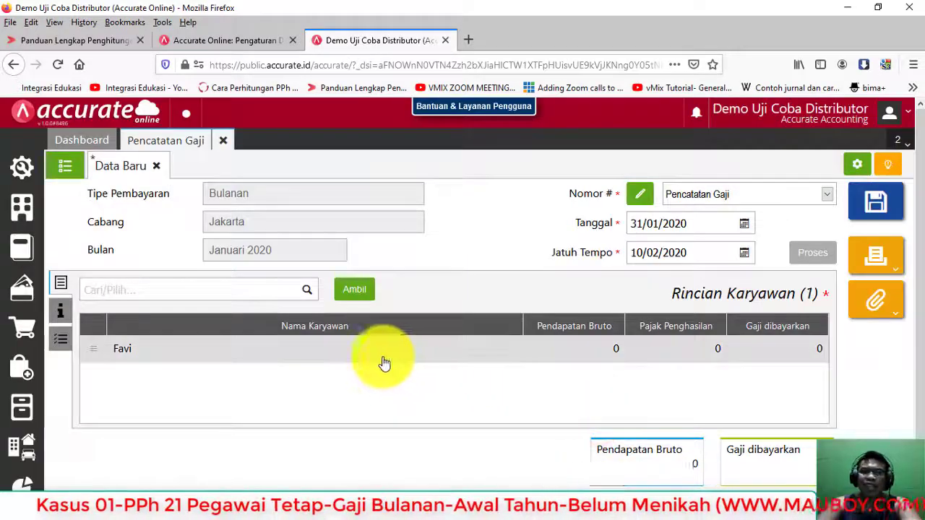
# Assign the account BYMD - Gaji Jakarta (214.101-01) as Hutang Beban and return to the employee list
pyautogui.click(61, 311)
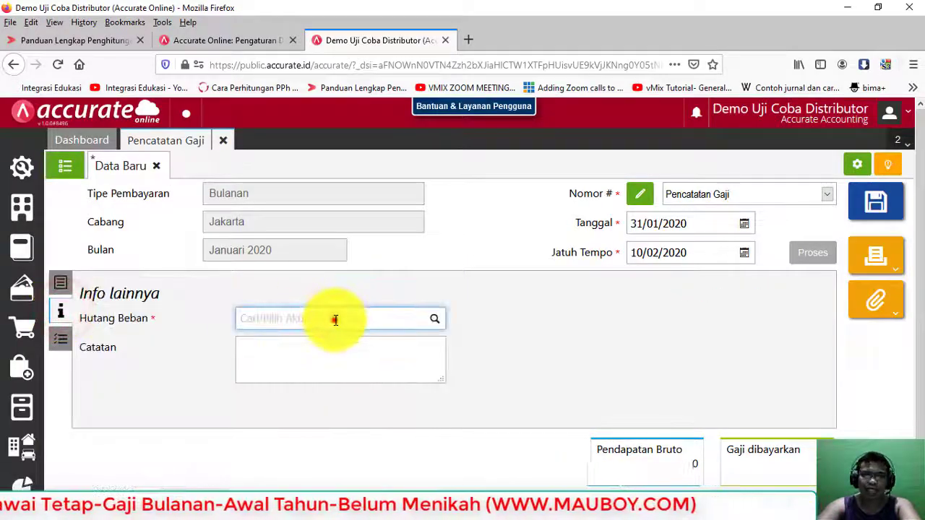
pyautogui.click(335, 318)
pyautogui.write('gaji')
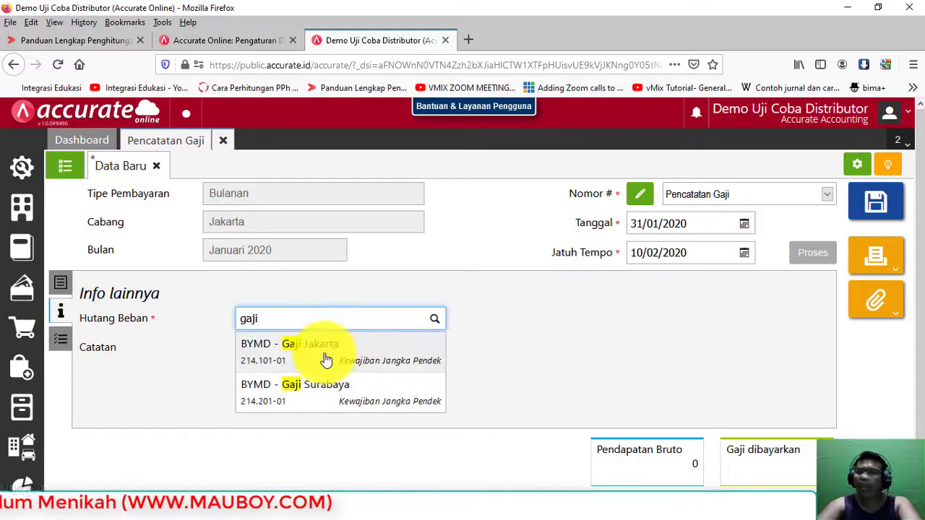
pyautogui.click(326, 359)
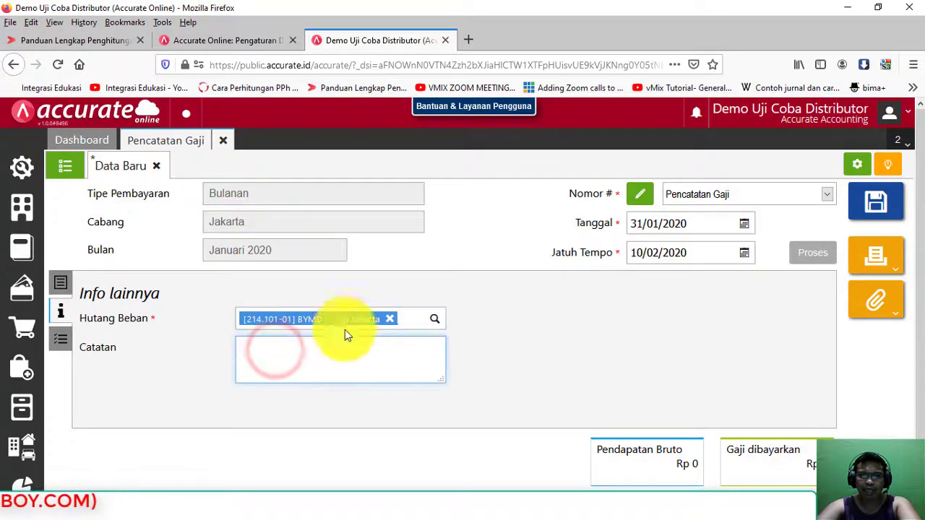
pyautogui.click(61, 283)
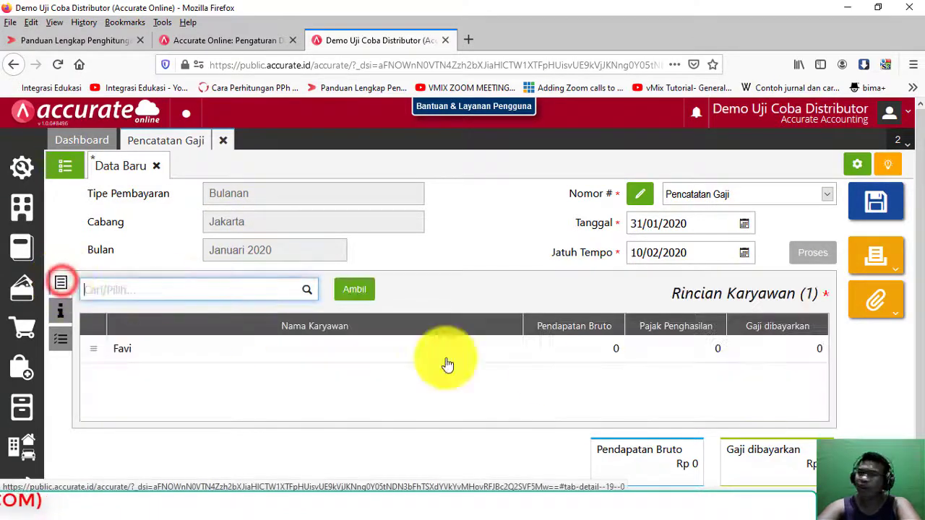
# Open the employee's salary details, check the case in PowerPoint and Excel, and set Gaji Pokok to 12.000.000 in Accurate Online
pyautogui.click(551, 350)
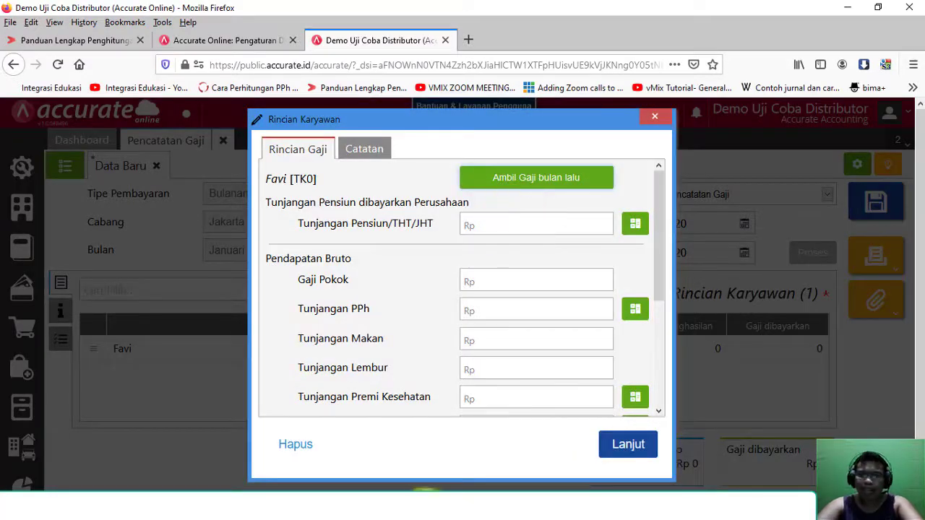
pyautogui.click(432, 497)
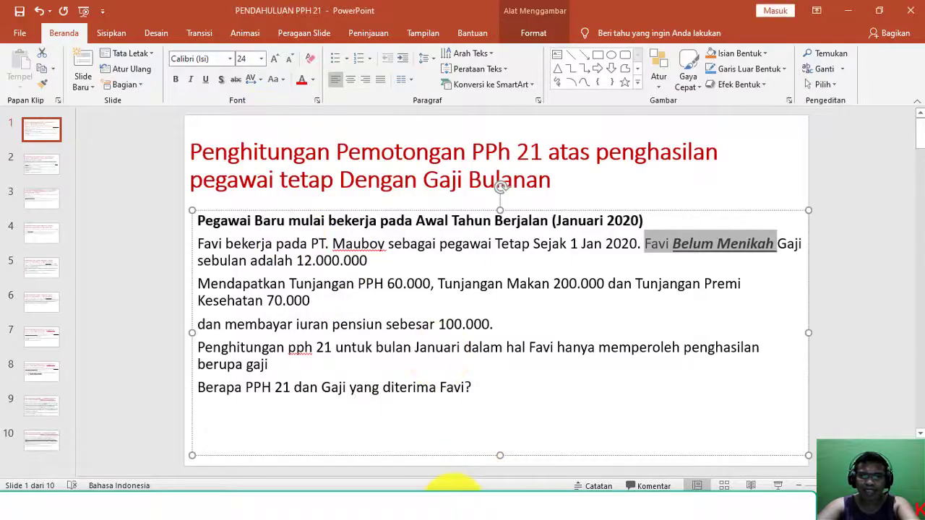
pyautogui.click(452, 497)
pyautogui.click(408, 119)
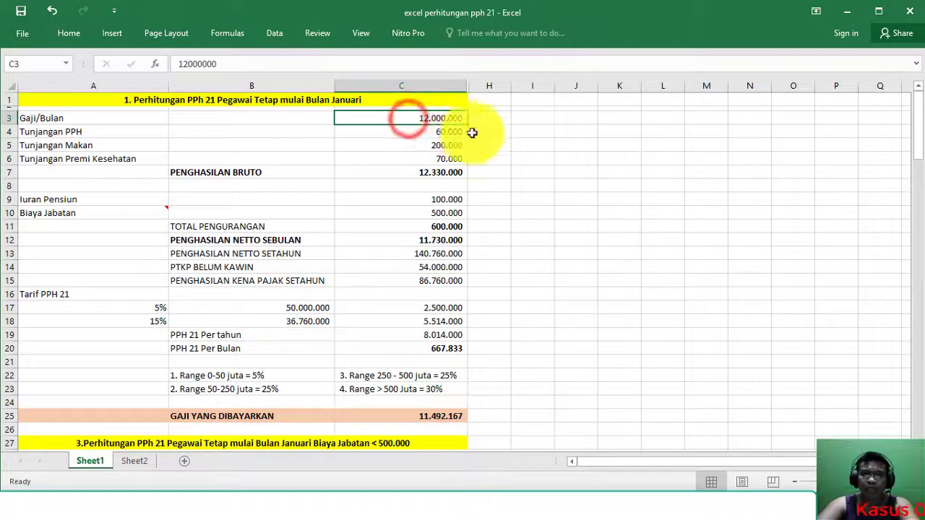
pyautogui.hotkey('alt', 'Tab')
pyautogui.hotkey('alt', 'Tab')
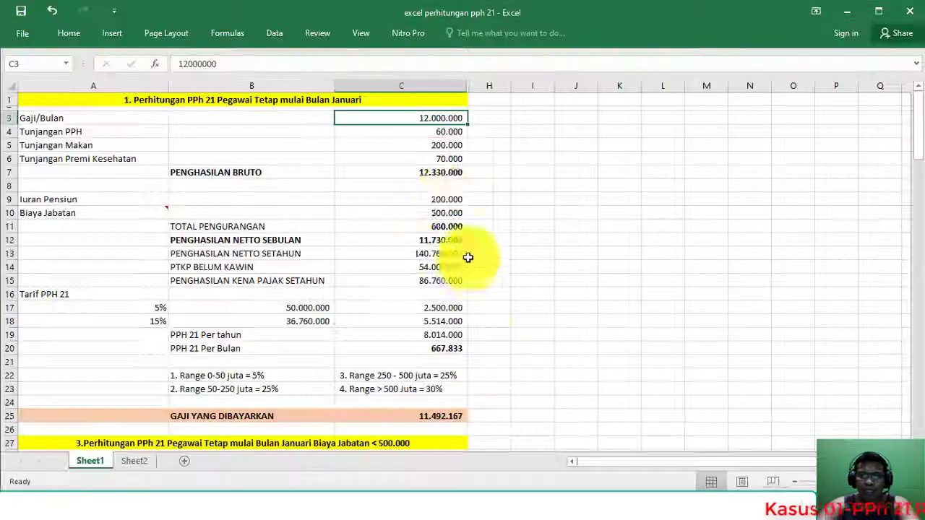
pyautogui.hotkey('alt', 'Tab')
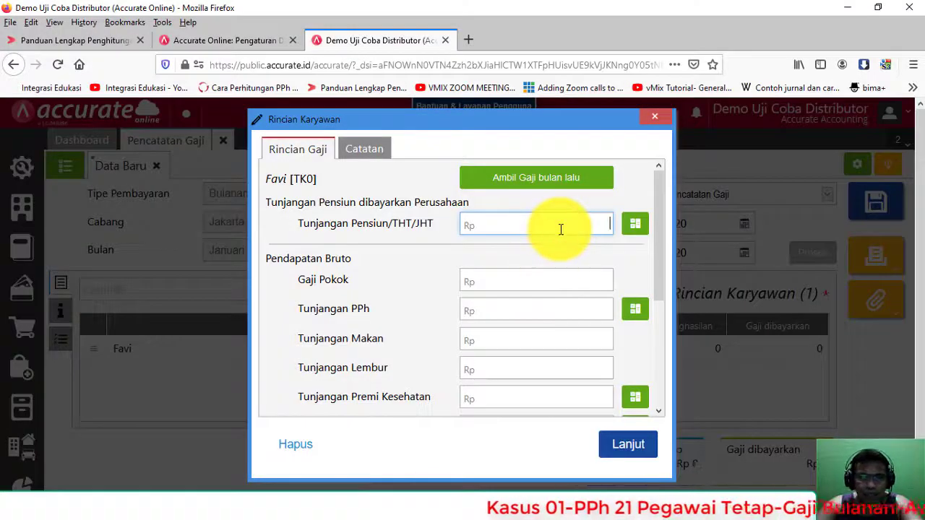
pyautogui.click(527, 284)
pyautogui.write('1')
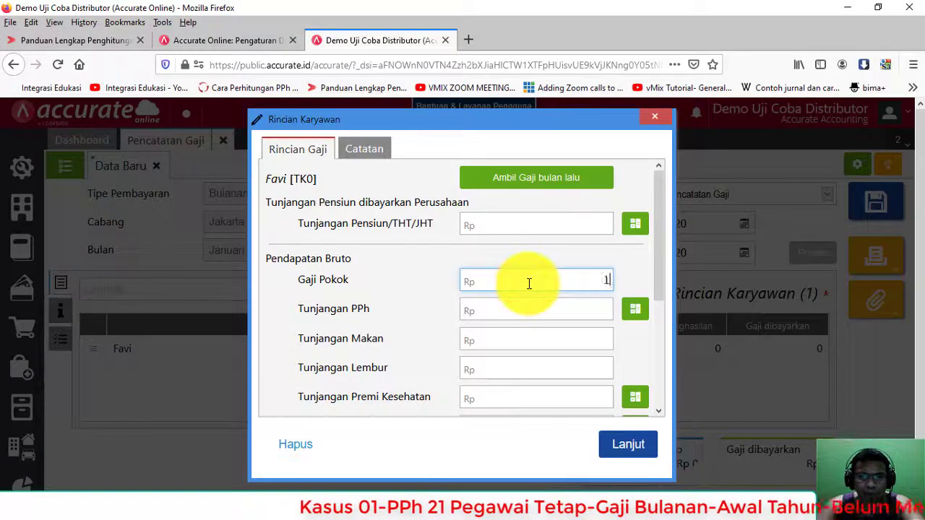
pyautogui.write('2000000.000')
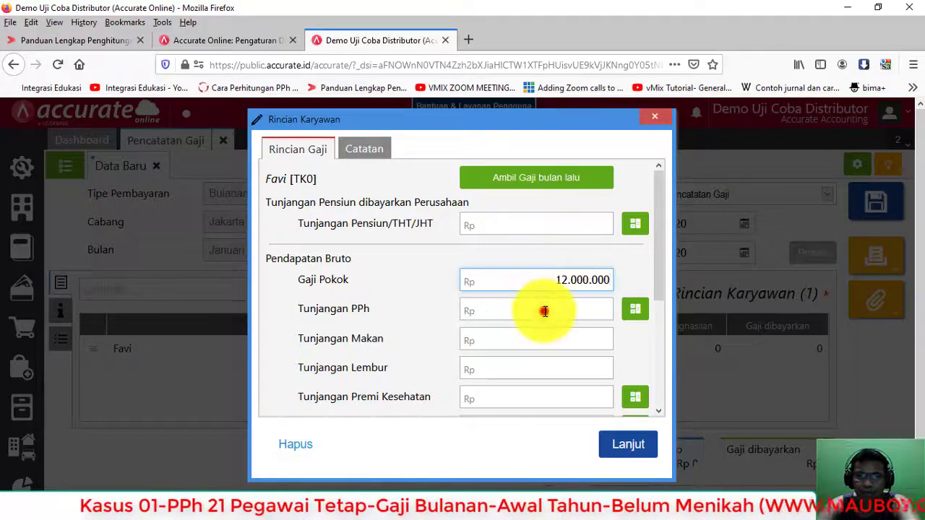
# Try the automatic PPh calculation, replace it with 60.000 in Tunjangan PPh, and set Tunjangan Makan to 200.000, checking both amounts in Excel
pyautogui.click(543, 310)
pyautogui.hotkey('alt', 'Tab')
pyautogui.click(420, 131)
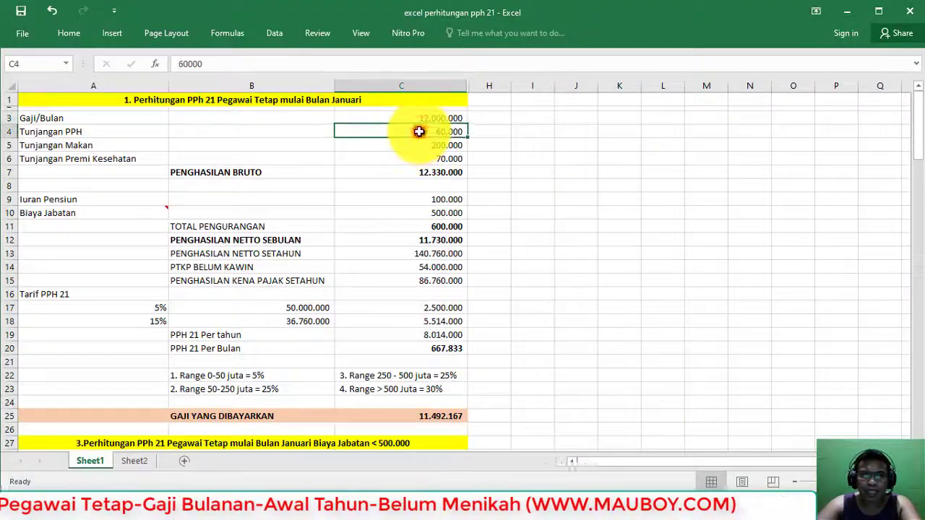
pyautogui.hotkey('alt', 'Tab')
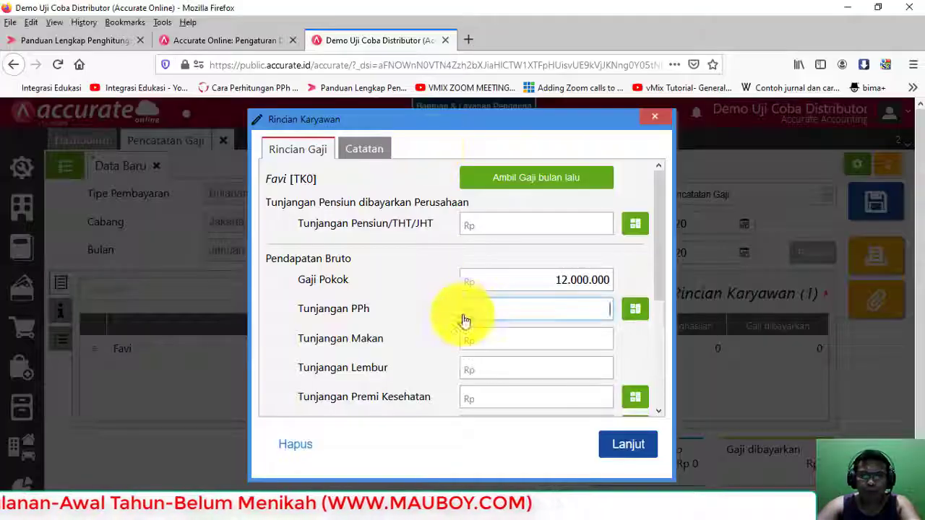
pyautogui.click(519, 314)
pyautogui.click(633, 310)
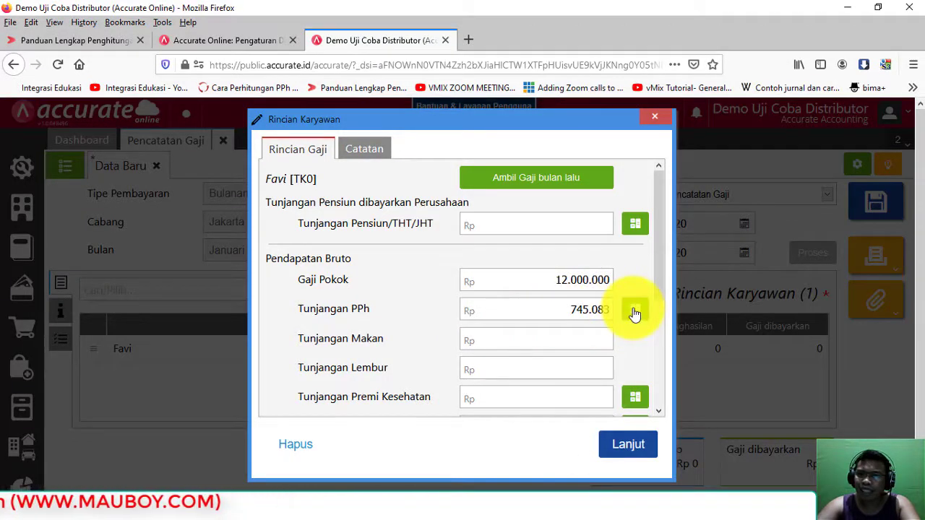
pyautogui.click(551, 309)
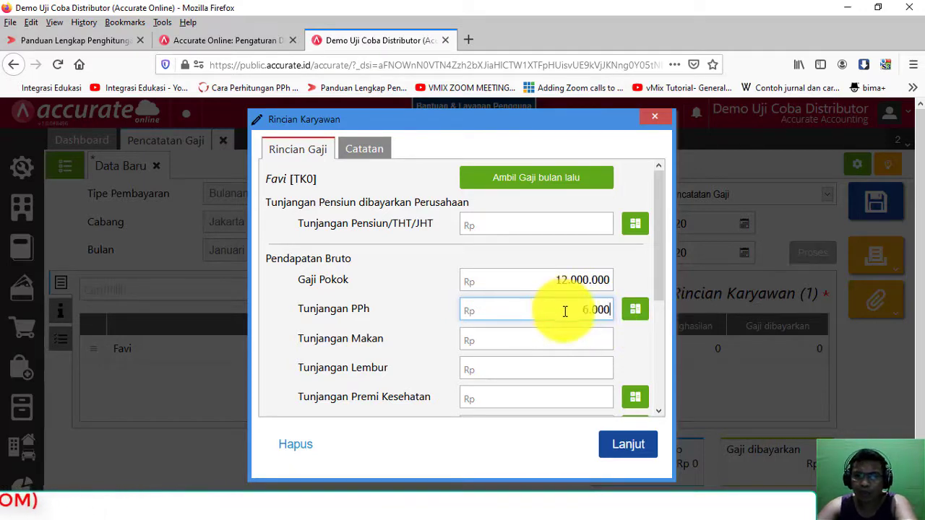
pyautogui.hotkey('alt', 'Tab')
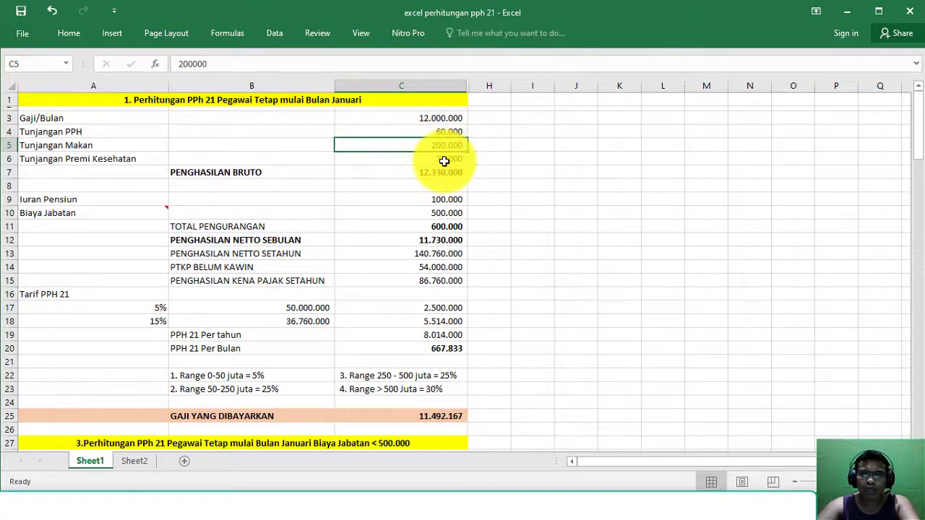
pyautogui.hotkey('alt', 'Tab')
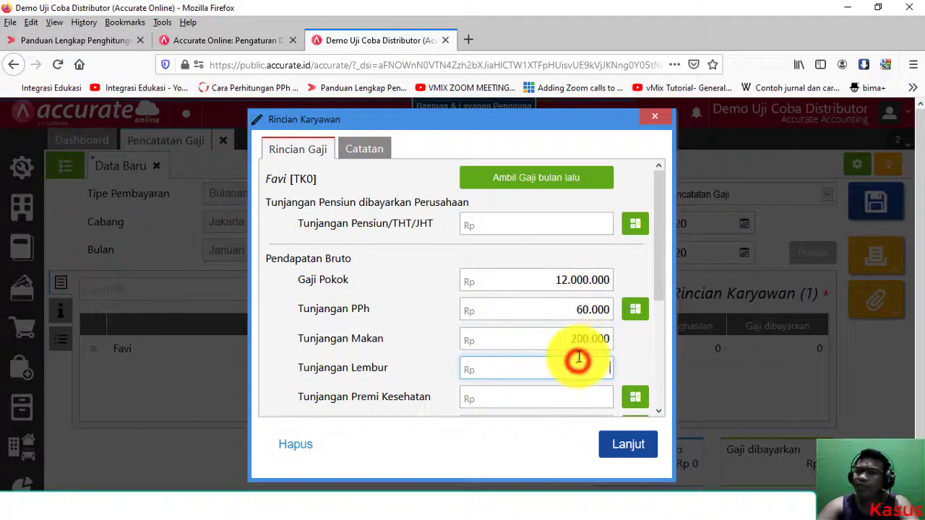
# Check the health premium allowance in Excel and set Tunjangan Premi Kesehatan to 70.000 in Accurate Online
pyautogui.hotkey('alt', 'Tab')
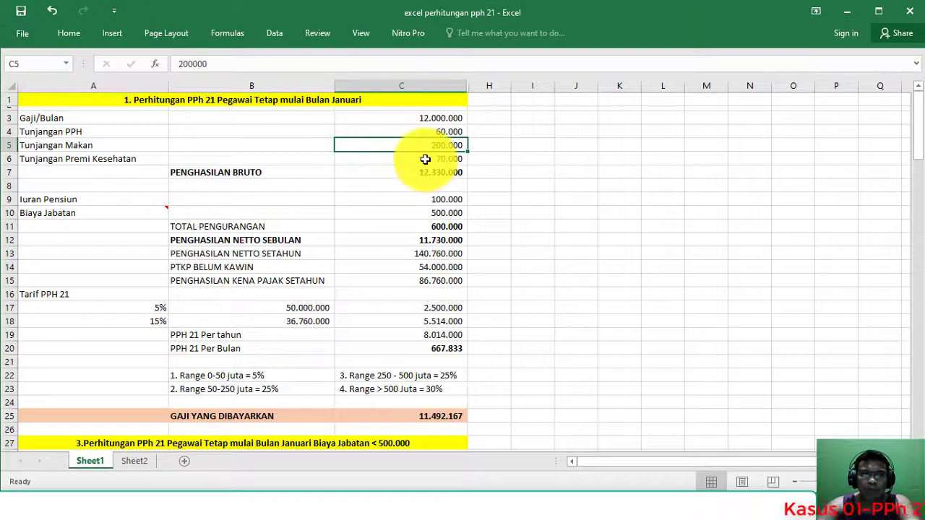
pyautogui.hotkey('alt', 'Tab')
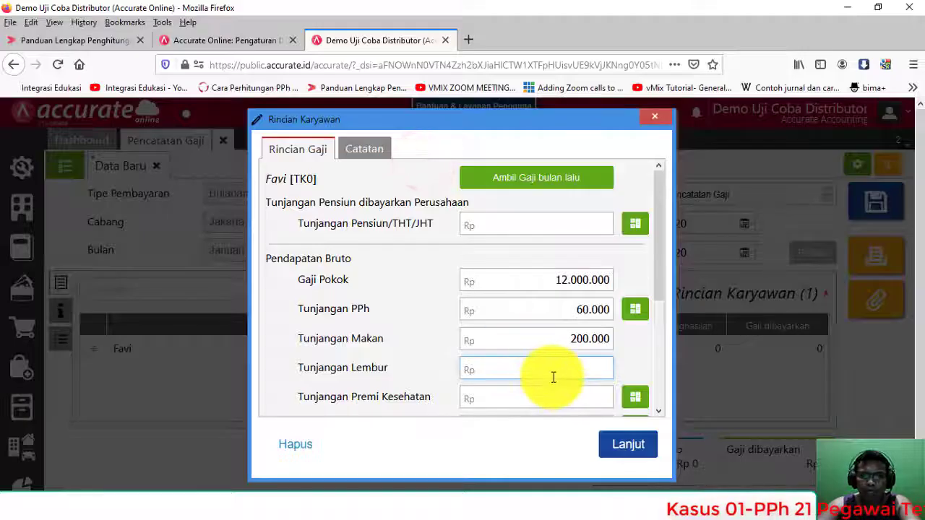
pyautogui.write('7')
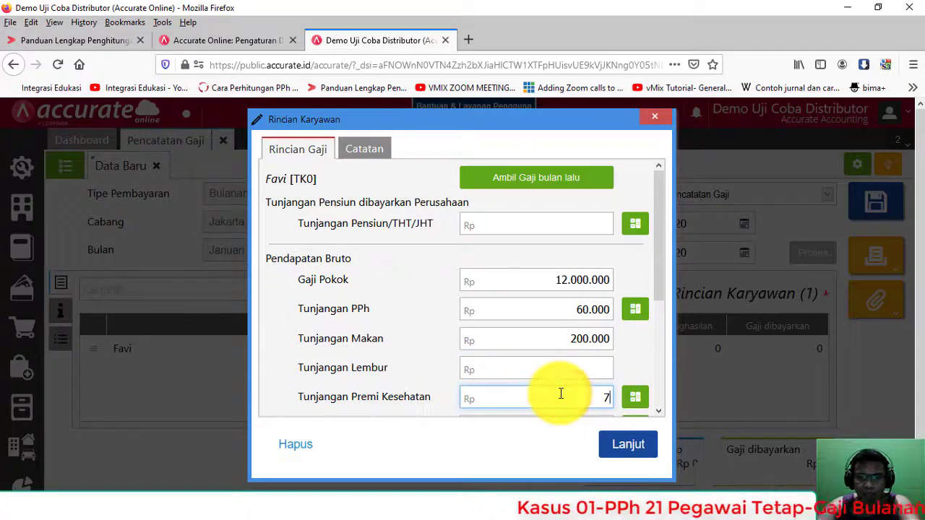
pyautogui.write('0.000')
pyautogui.click(557, 370)
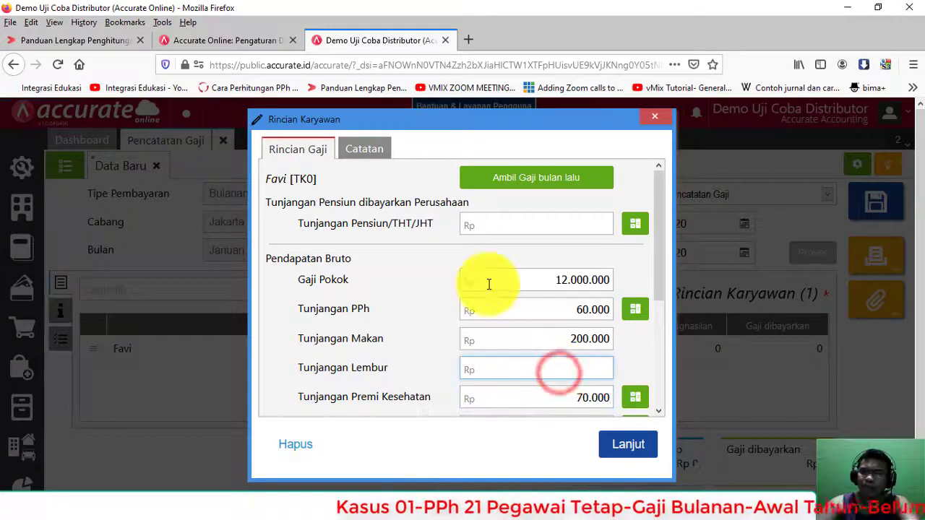
# Check the Iuran Pensiun amount in Excel and set Iuran Pensiun/THT/JHT bayar Sendiri to 100.000 in Accurate Online
pyautogui.hotkey('alt', 'Tab')
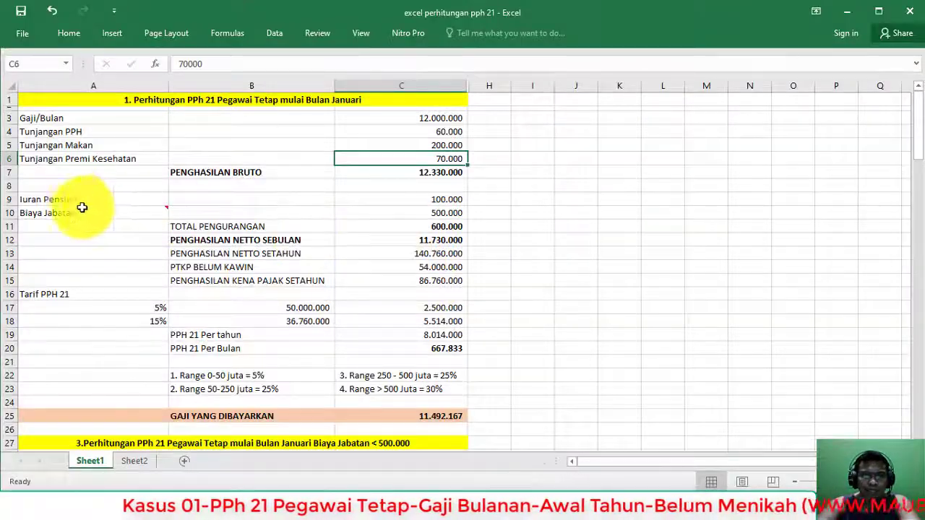
pyautogui.click(48, 201)
pyautogui.click(434, 200)
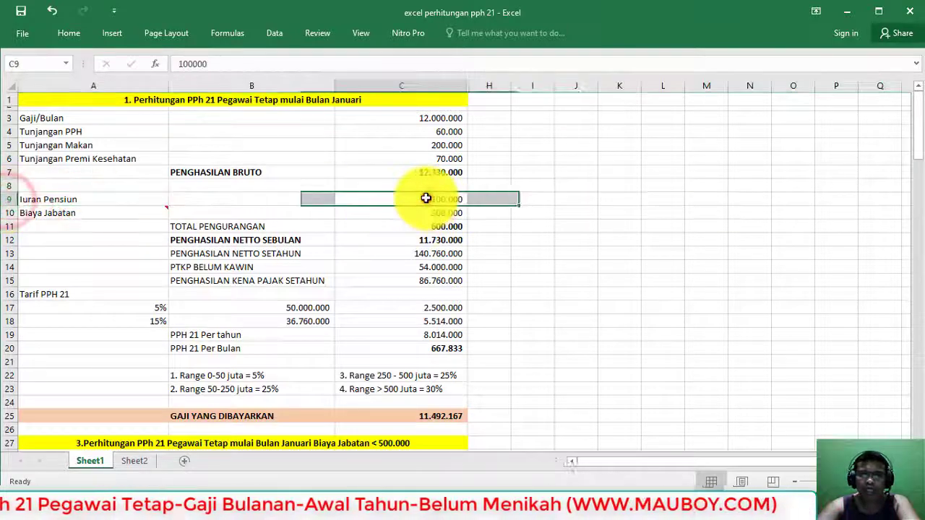
pyautogui.click(417, 214)
pyautogui.click(417, 199)
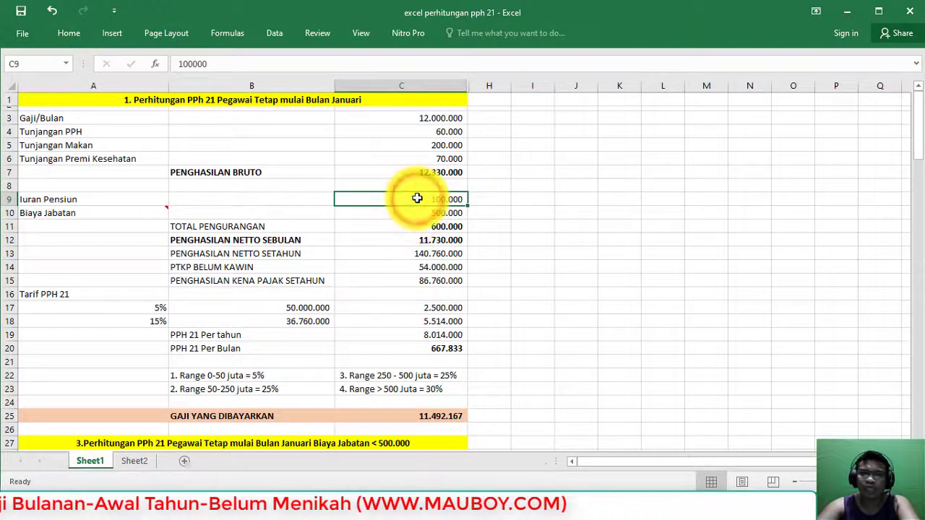
pyautogui.hotkey('alt', 'Tab')
pyautogui.scroll(-4, 571, 359)
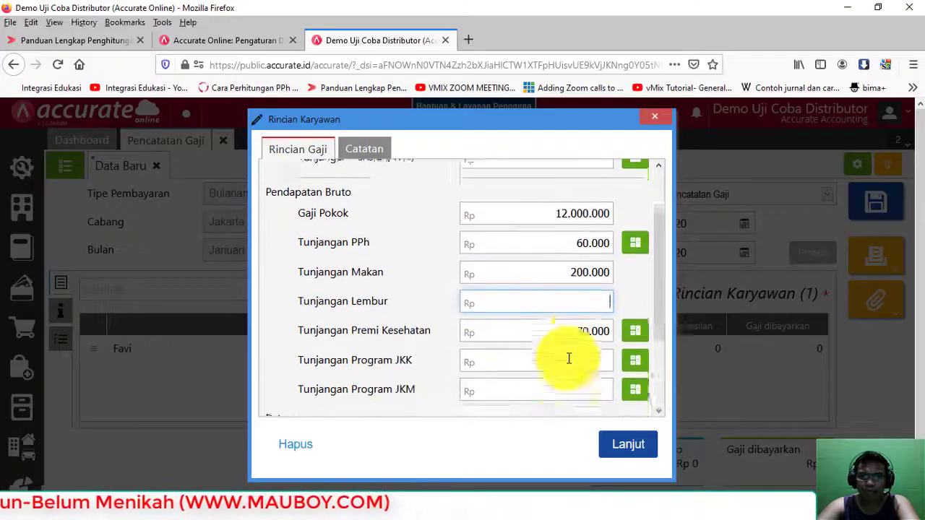
pyautogui.click(558, 334)
pyautogui.write('1')
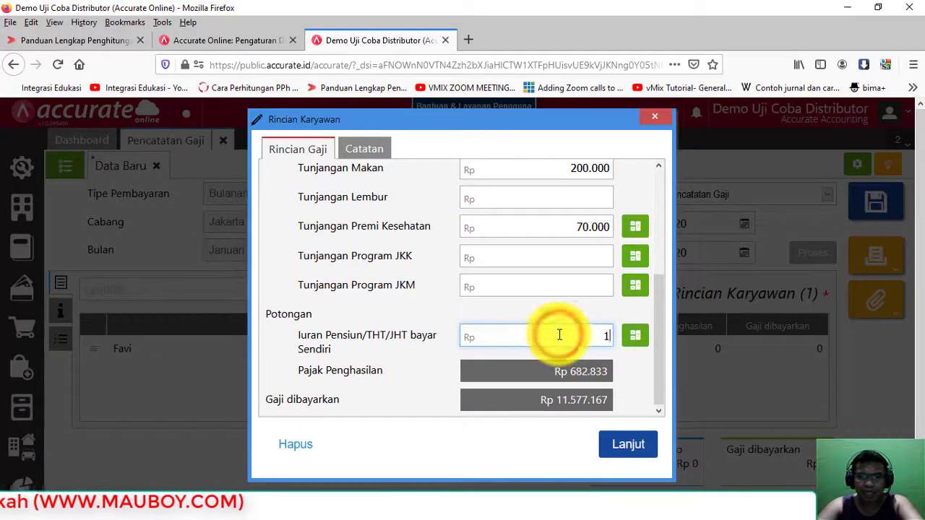
pyautogui.write('00.0')
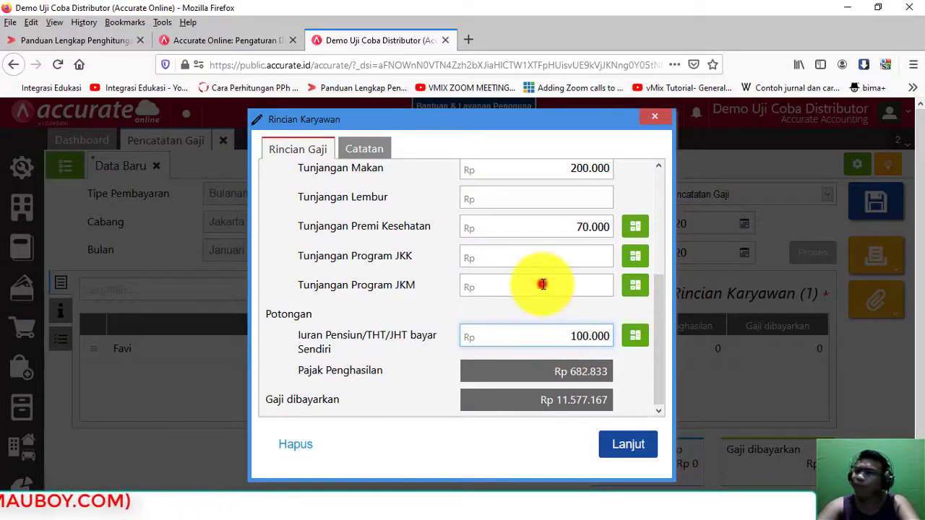
# Compare PPH 21 Per Bulan in the Excel calculation with Pajak Penghasilan in Accurate Online's salary details
pyautogui.hotkey('alt', 'Tab')
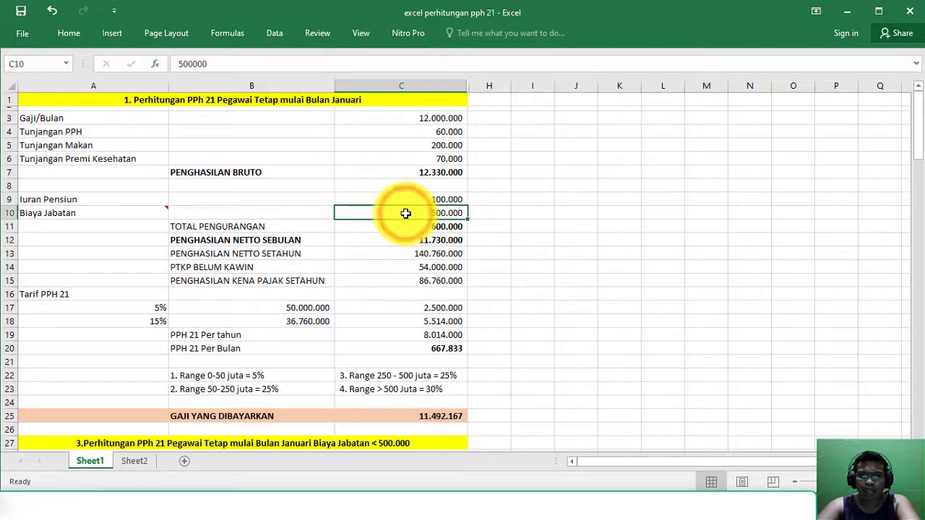
pyautogui.click(410, 239)
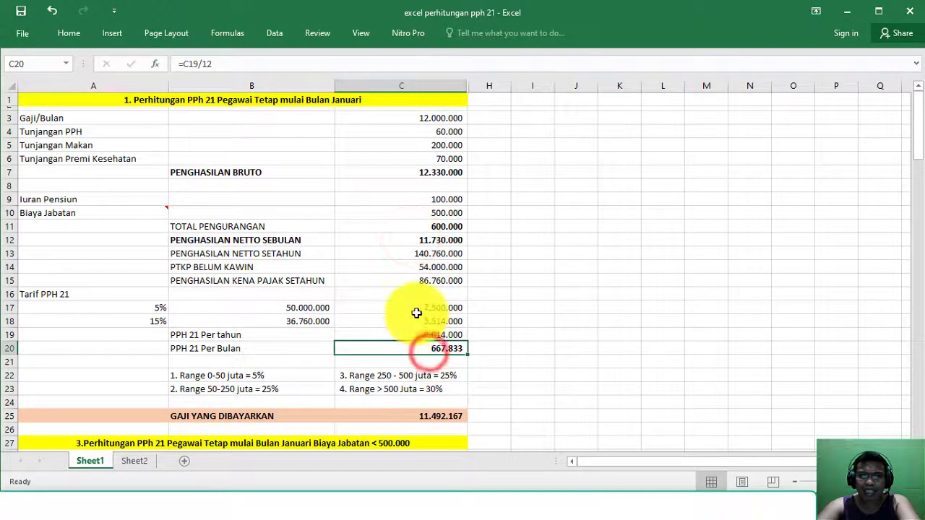
pyautogui.hotkey('alt', 'Tab')
pyautogui.hotkey('alt', 'Tab')
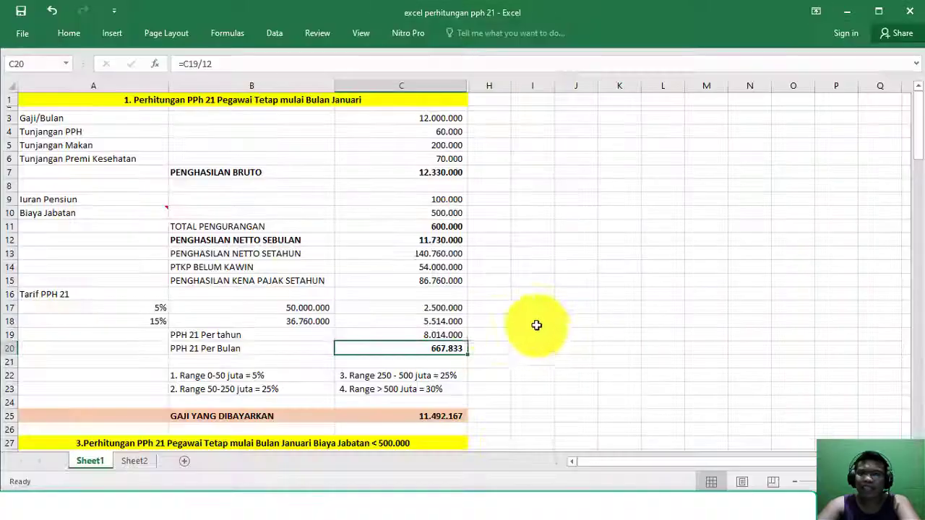
pyautogui.click(420, 349)
pyautogui.click(233, 351)
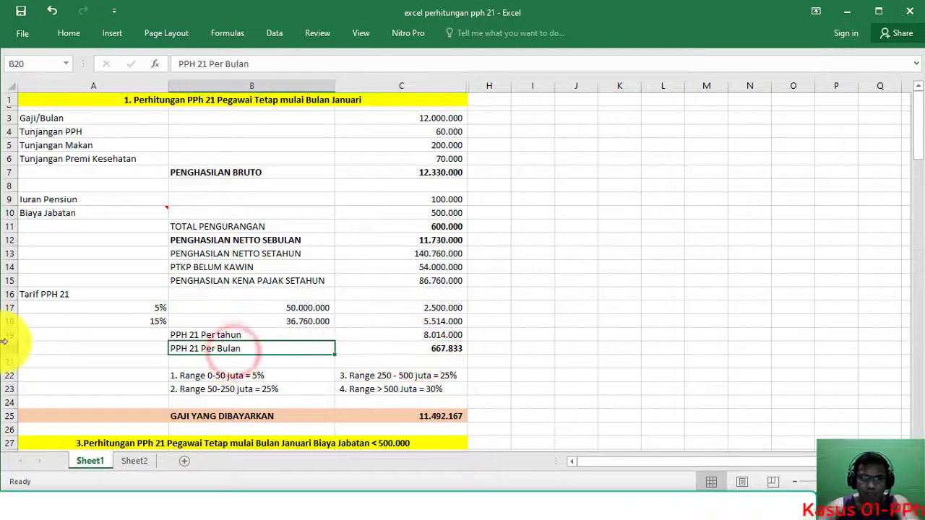
pyautogui.click(9, 348)
pyautogui.click(417, 348)
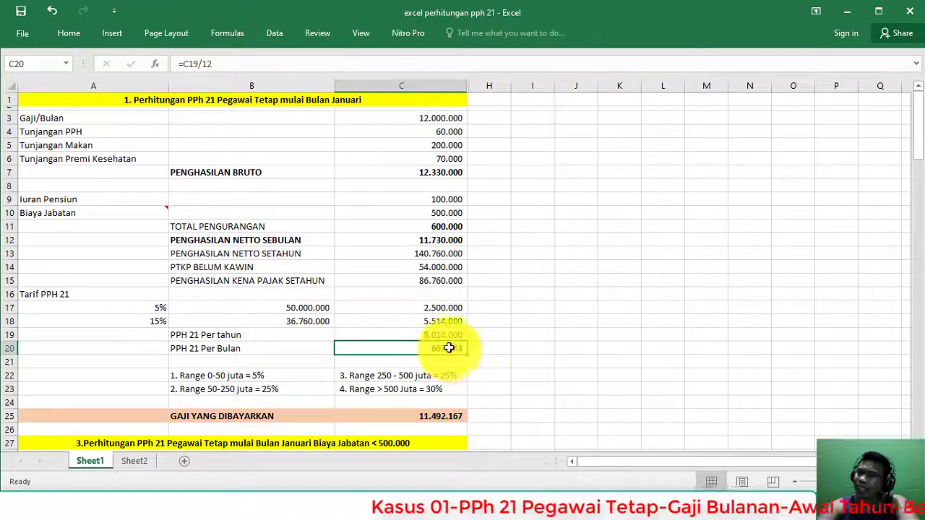
pyautogui.hotkey('alt', 'Tab')
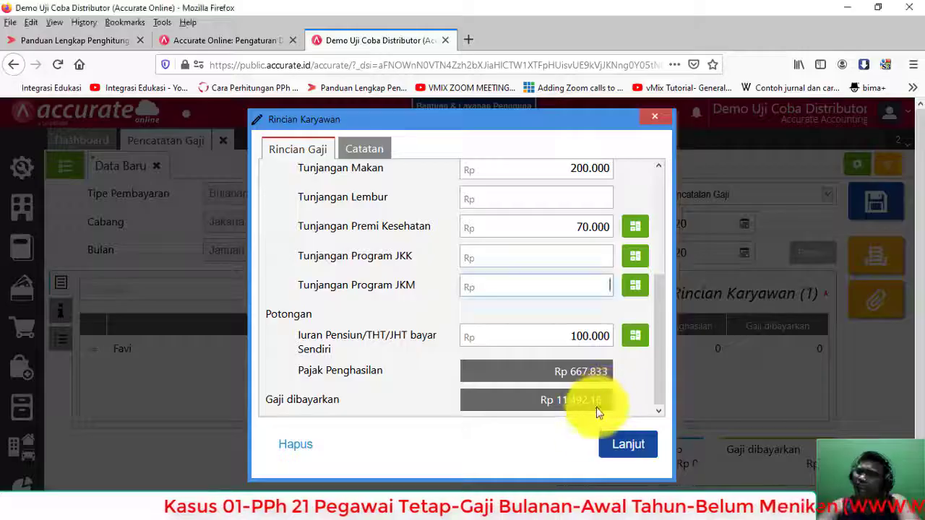
pyautogui.moveTo(562, 372); pyautogui.dragTo(605, 377)
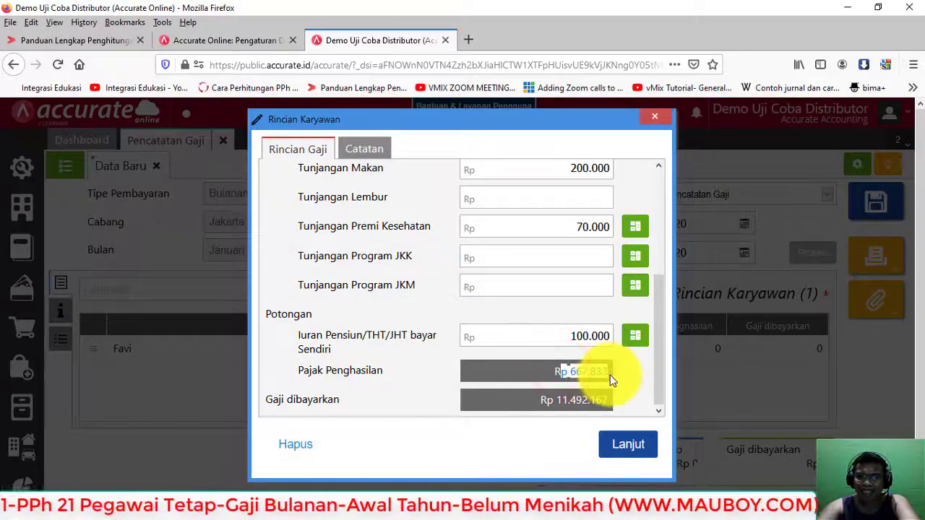
pyautogui.click(638, 363)
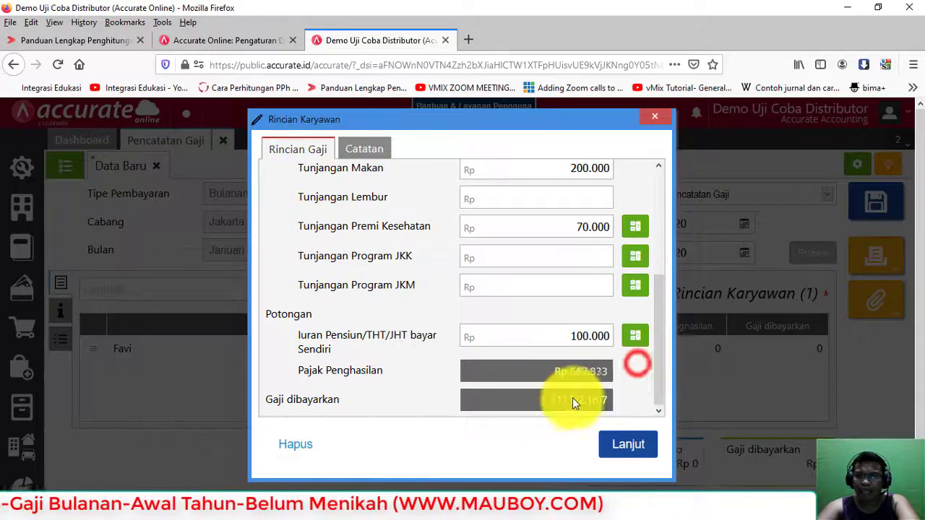
# Compare Gaji dibayarkan in the salary details with GAJI YANG DIBAYARKAN in Excel cell C25
pyautogui.moveTo(553, 397); pyautogui.dragTo(610, 406)
pyautogui.hotkey('alt', 'Tab')
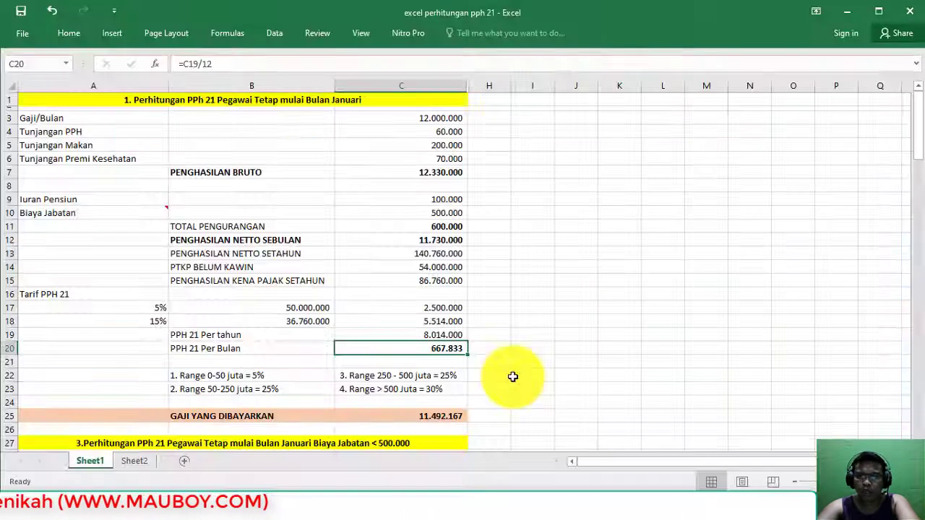
pyautogui.click(430, 416)
pyautogui.scroll(-1, 430, 397)
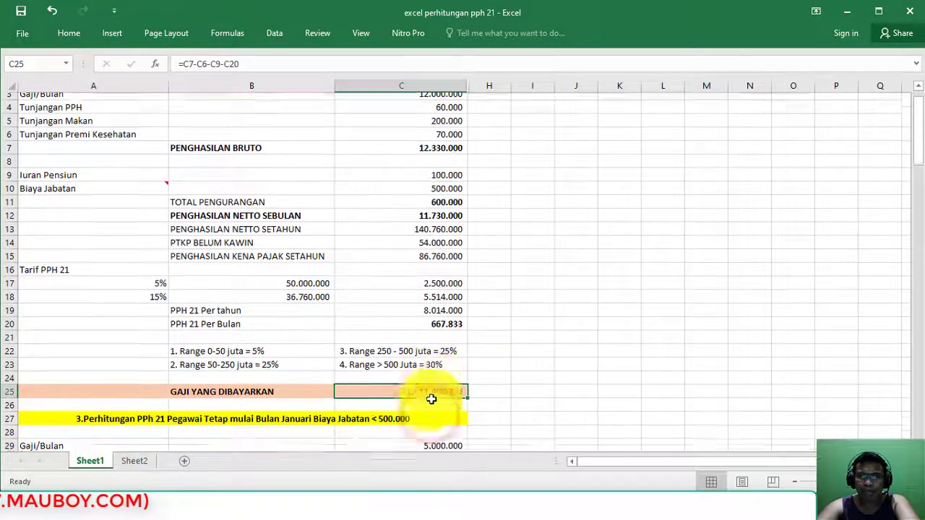
pyautogui.scroll(1, 438, 381)
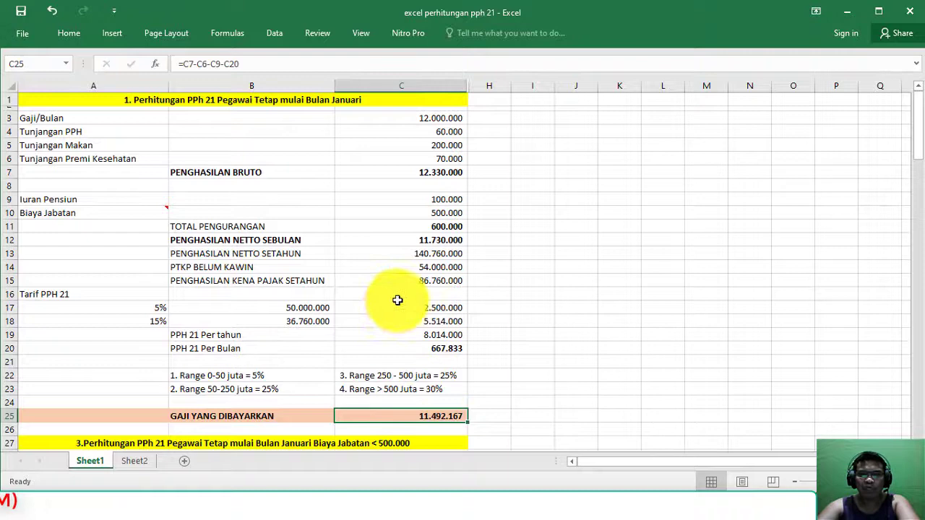
# Review the Excel calculation's income, Iuran Pensiun, Biaya Jabatan, PTKP and 5% tariff rows, along with the formula for the salary paid
pyautogui.click(419, 386)
pyautogui.click(406, 296)
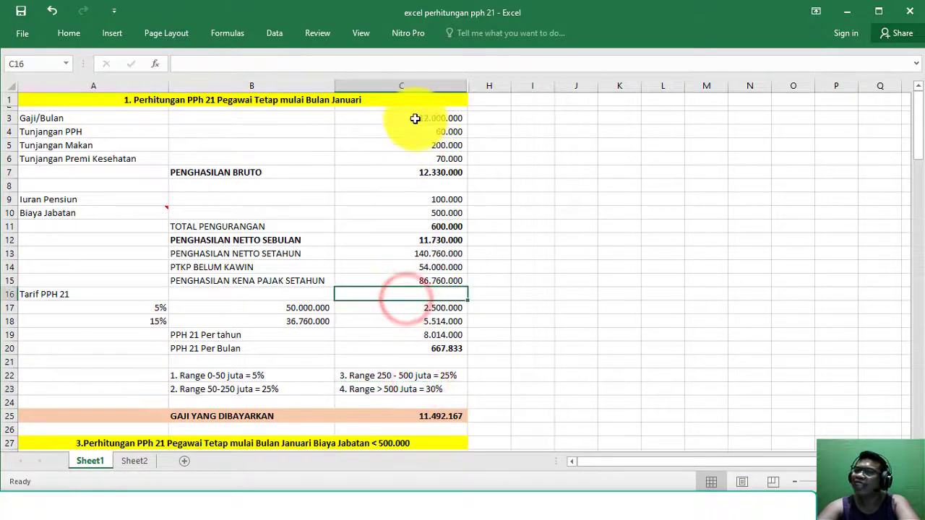
pyautogui.moveTo(415, 119); pyautogui.dragTo(429, 344)
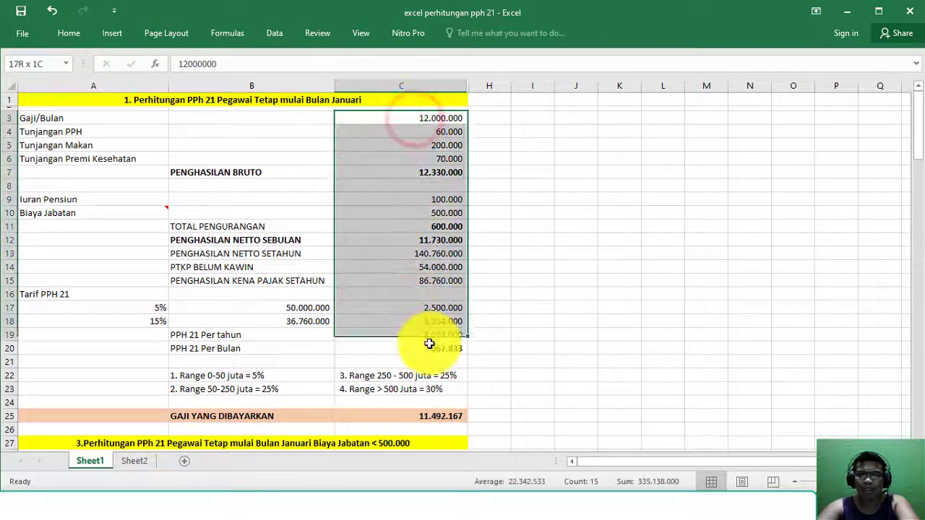
pyautogui.click(400, 309)
pyautogui.click(10, 307)
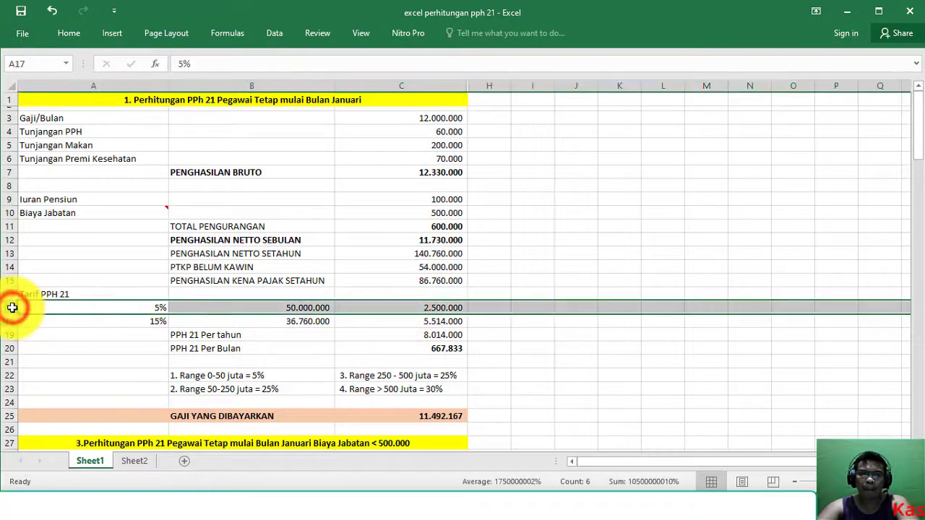
pyautogui.click(10, 268)
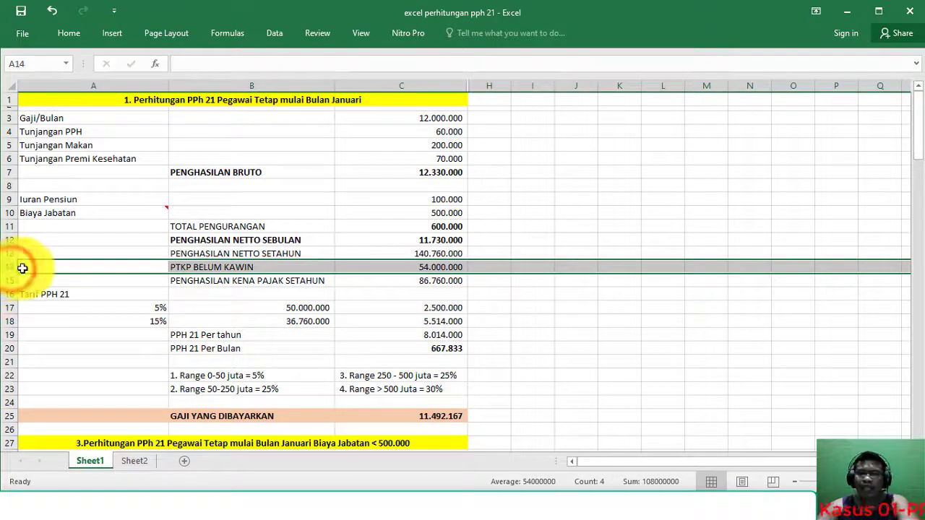
pyautogui.click(164, 200)
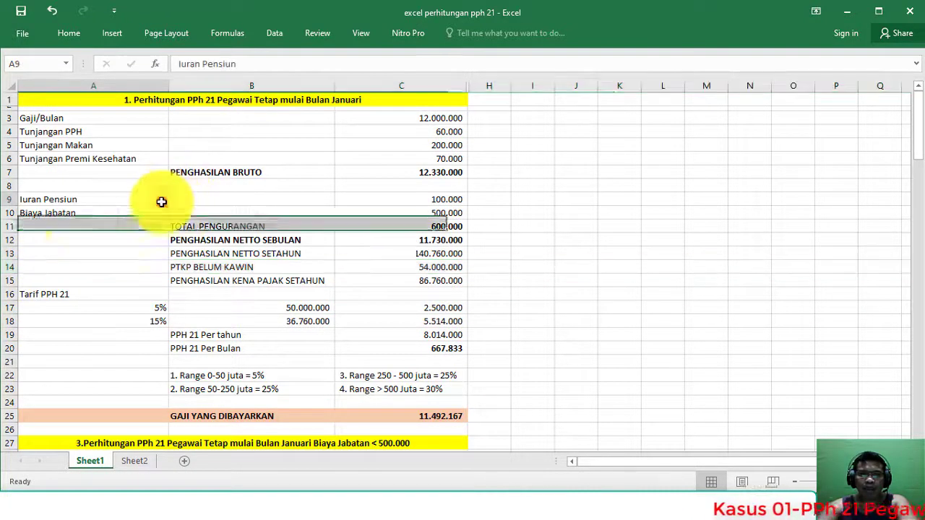
pyautogui.click(7, 213)
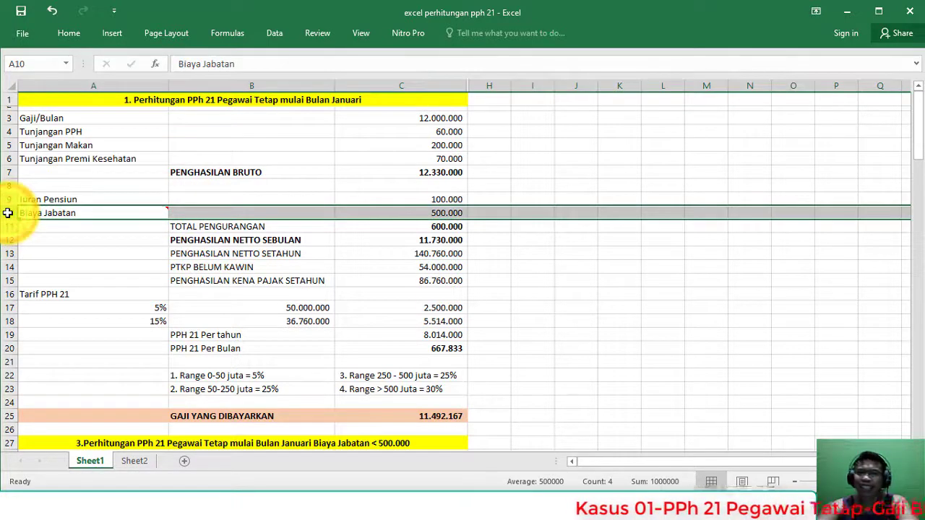
pyautogui.click(402, 201)
pyautogui.click(440, 417)
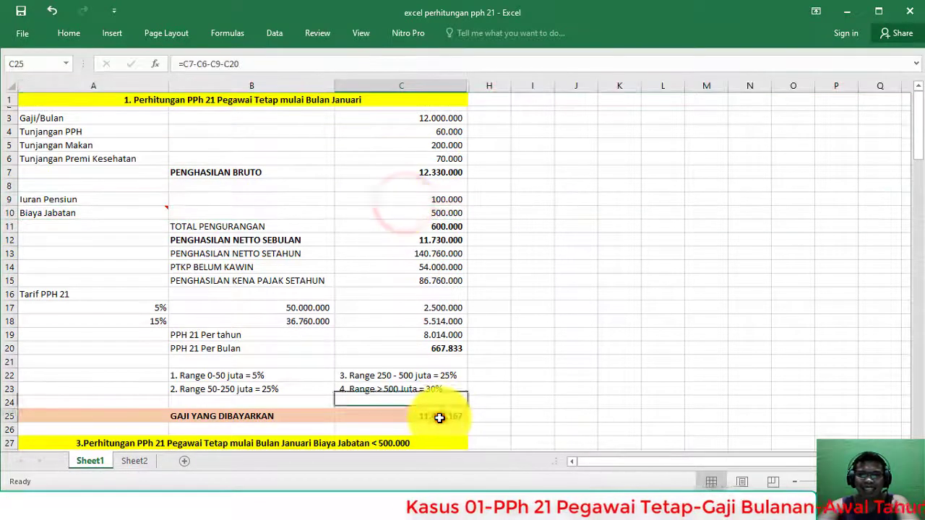
# Return to Accurate Online and confirm the employee's salary details into the January 2020 payroll record
pyautogui.hotkey('alt', 'Tab')
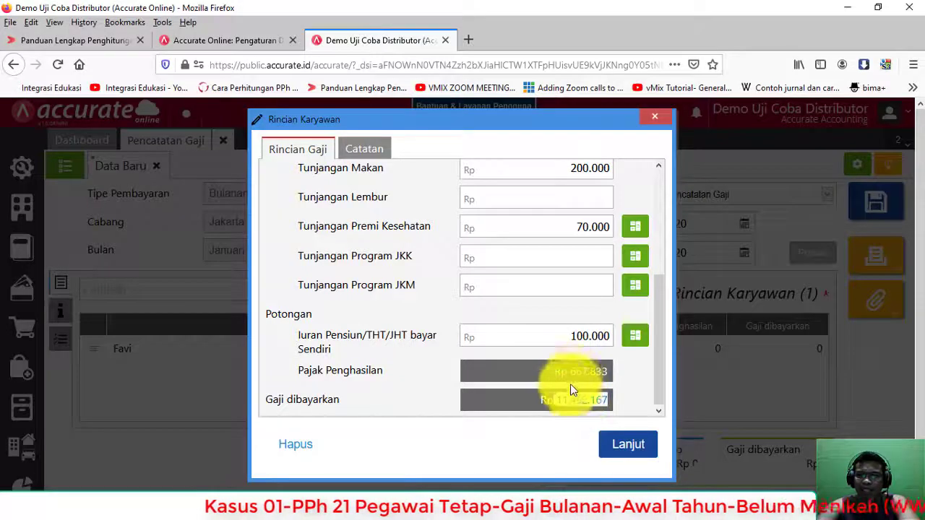
pyautogui.click(556, 395)
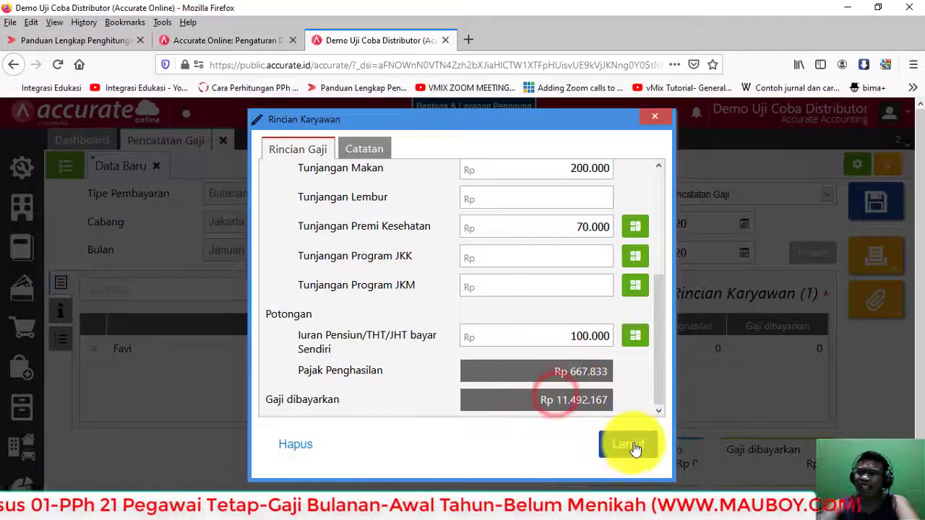
pyautogui.click(629, 446)
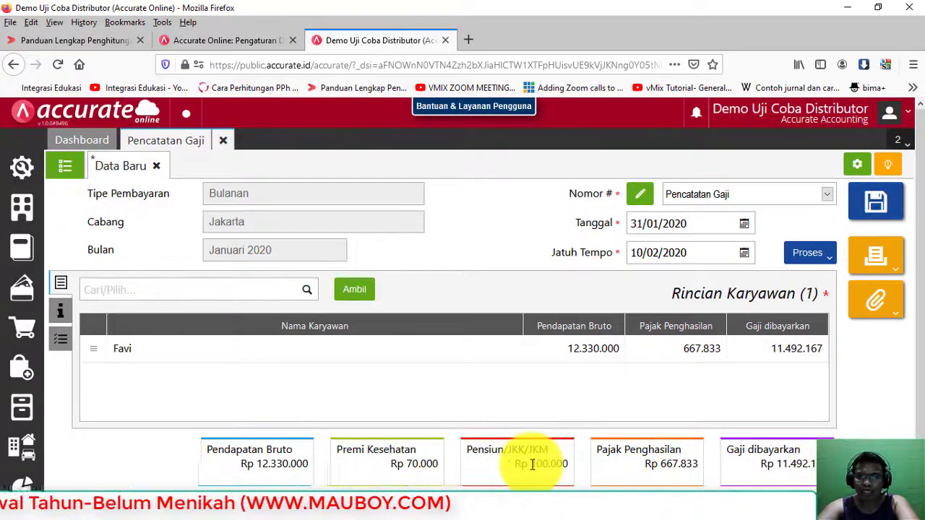
# Examine the payroll record's totals for Pensiun/JKK/JKM, Premi Kesehatan, Pajak Penghasilan and Gaji dibayarkan
pyautogui.moveTo(522, 464); pyautogui.dragTo(563, 464)
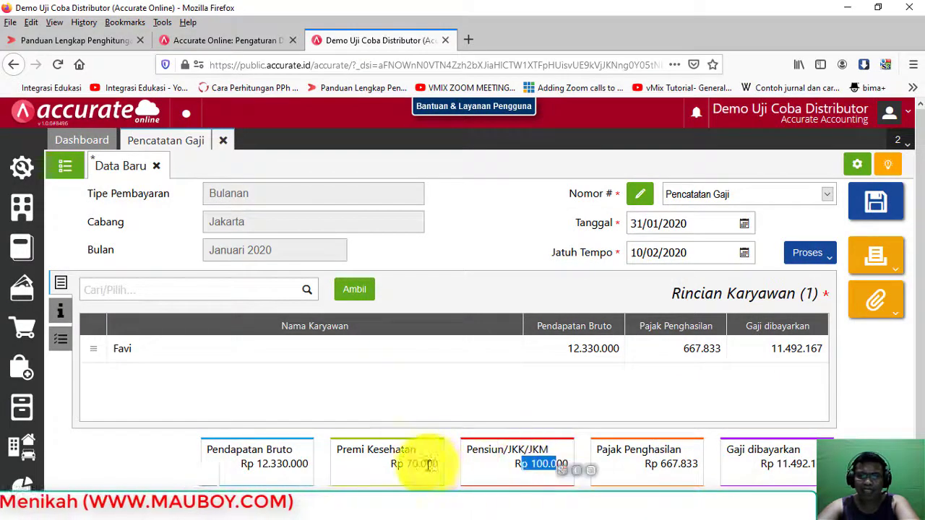
pyautogui.moveTo(412, 465); pyautogui.dragTo(438, 465)
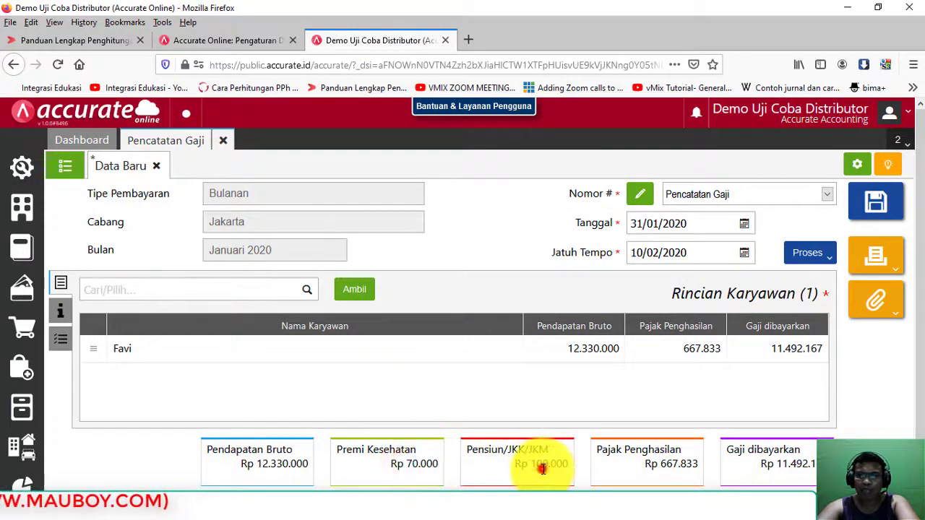
pyautogui.moveTo(540, 465); pyautogui.dragTo(660, 466)
pyautogui.click(662, 466)
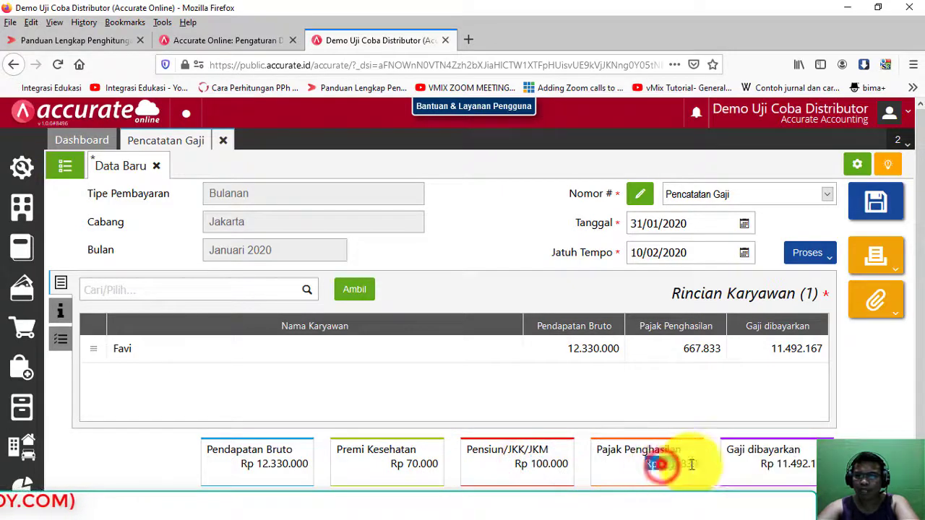
pyautogui.click(795, 466)
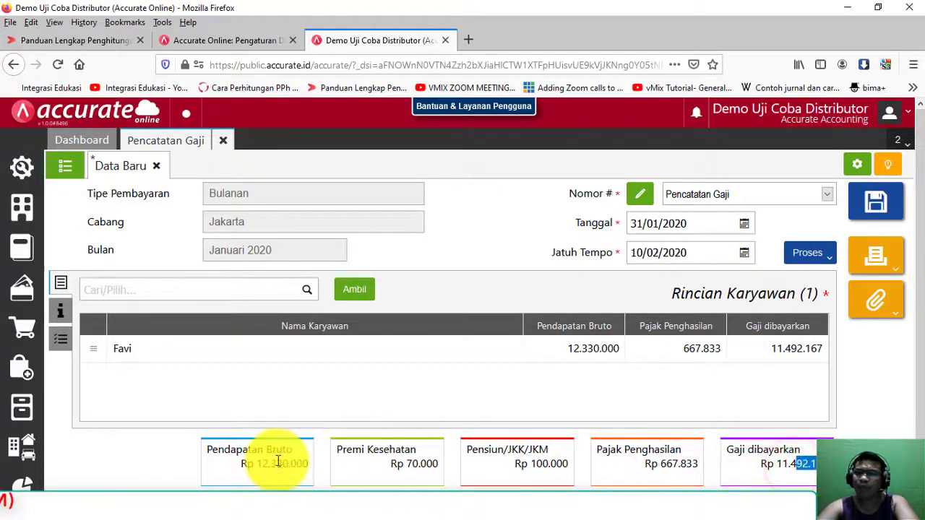
# Examine the payroll record's other information: the salary, PPh, Premi Pensiun and Premi Kesehatan liability accounts and their due dates
pyautogui.moveTo(292, 460); pyautogui.dragTo(309, 462)
pyautogui.click(61, 311)
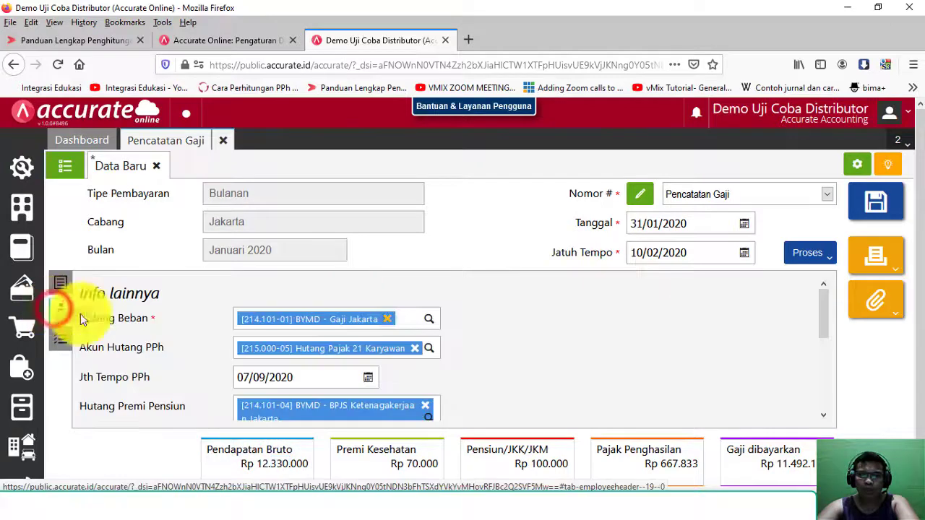
pyautogui.scroll(-2, 367, 324)
pyautogui.scroll(2, 363, 321)
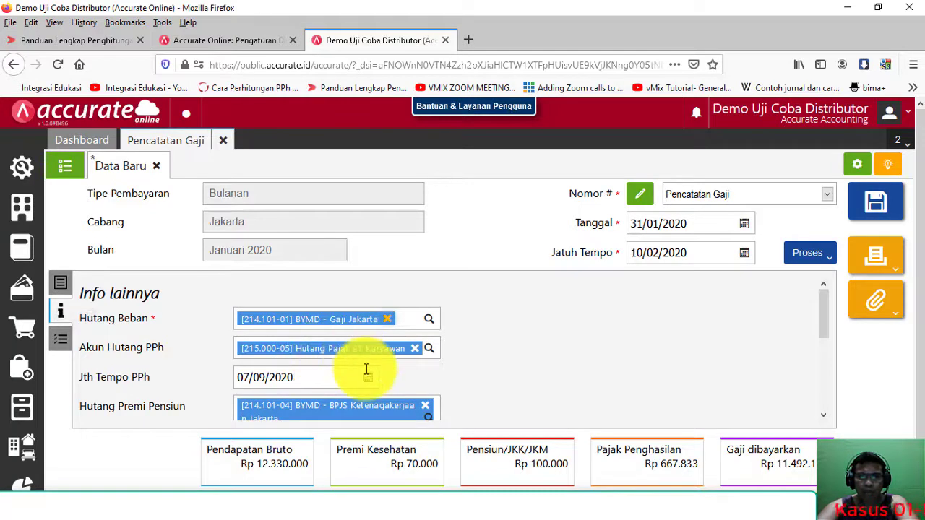
pyautogui.scroll(-2, 367, 371)
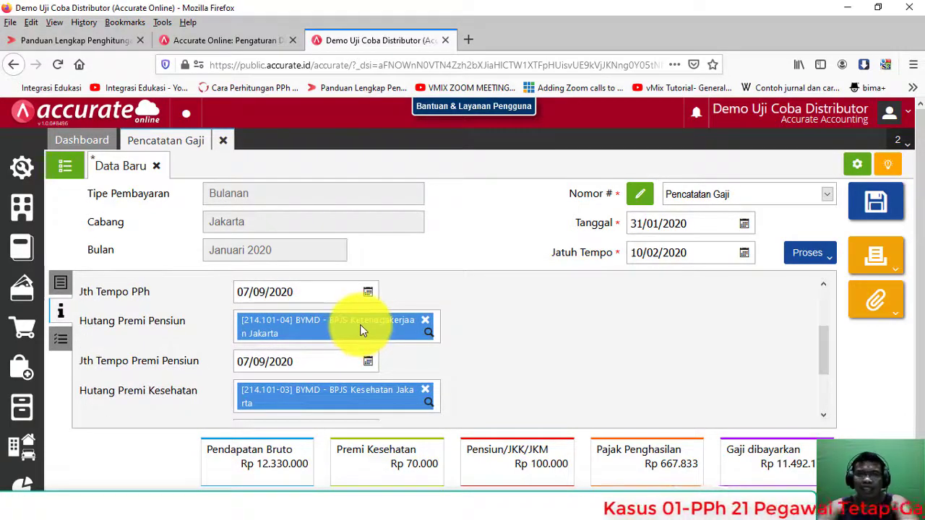
pyautogui.scroll(-1, 318, 373)
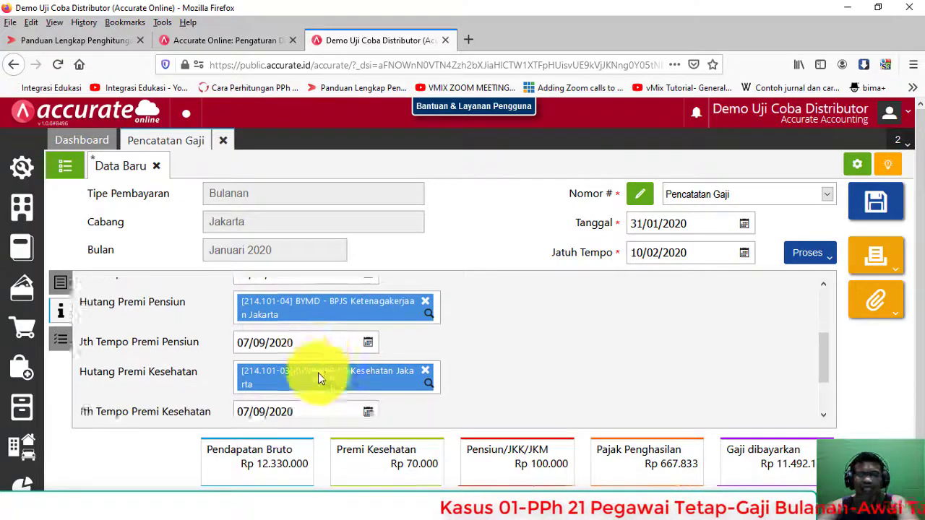
pyautogui.scroll(-2, 319, 372)
pyautogui.scroll(2, 291, 351)
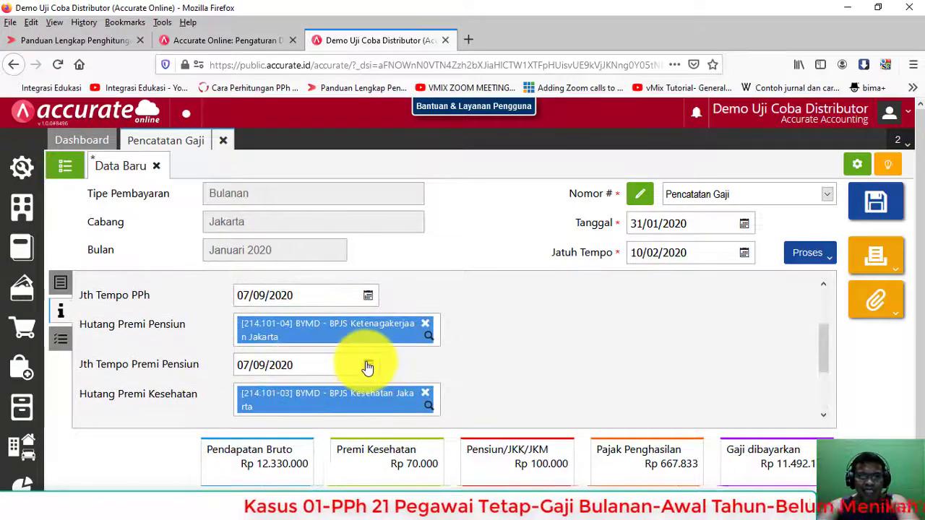
pyautogui.scroll(2, 368, 369)
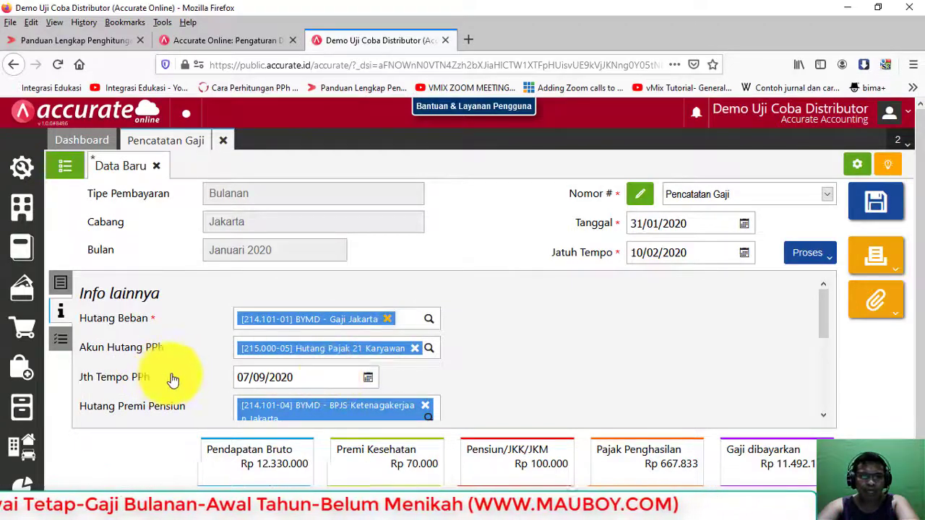
# Set the Jth Tempo PPh, Jth Tempo Premi Pensiun and Jth Tempo Premi Kesehatan dates to 10/02/2020
pyautogui.click(368, 378)
pyautogui.click(326, 384)
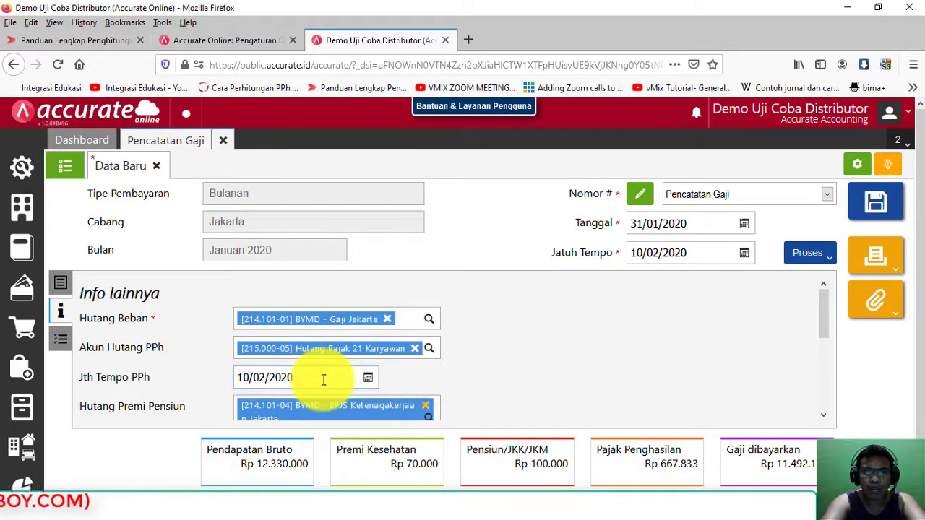
pyautogui.scroll(-2, 322, 378)
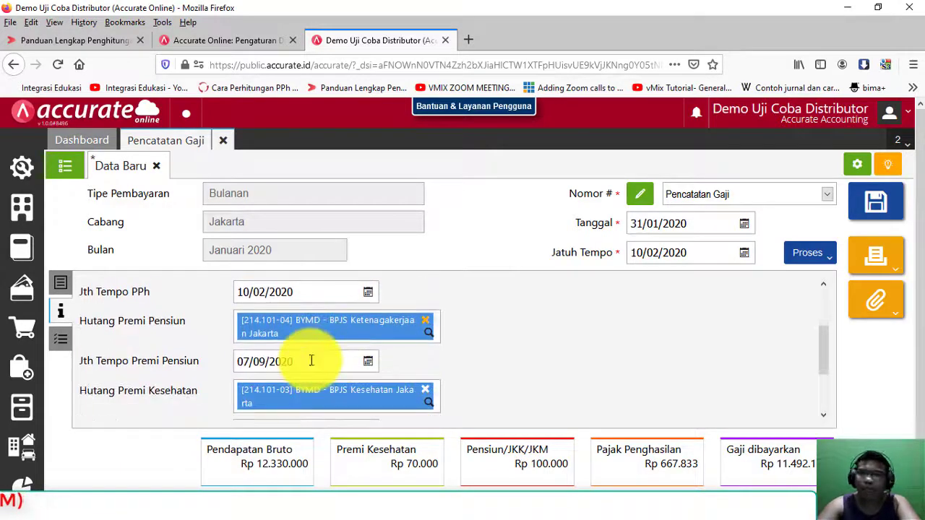
pyautogui.click(309, 360)
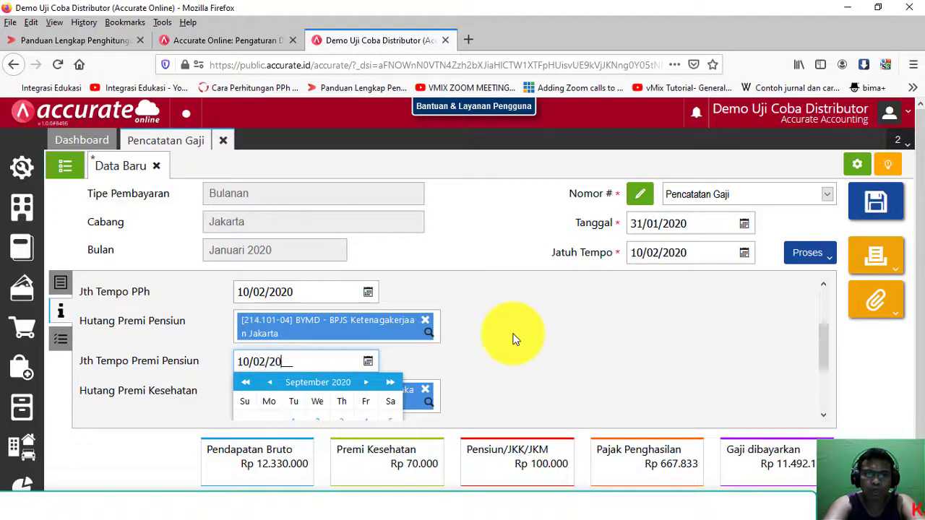
pyautogui.scroll(-3, 403, 381)
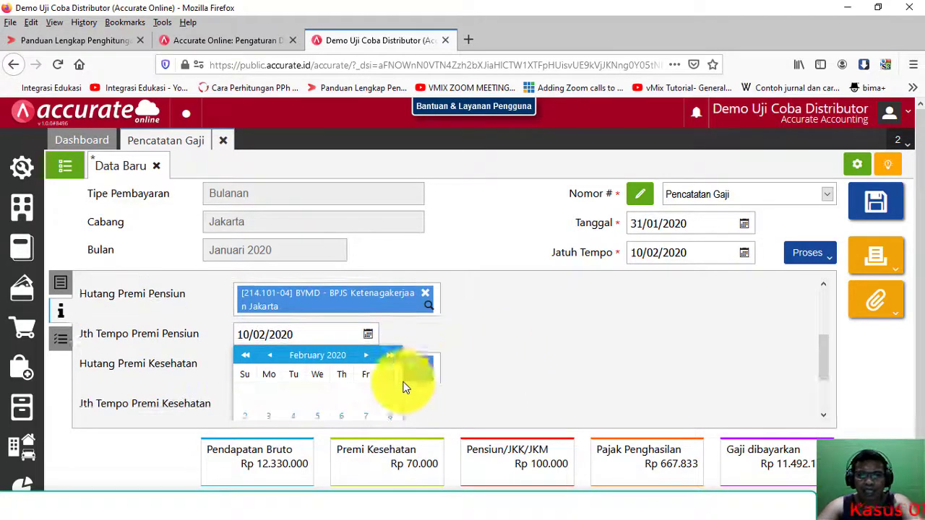
pyautogui.click(265, 383)
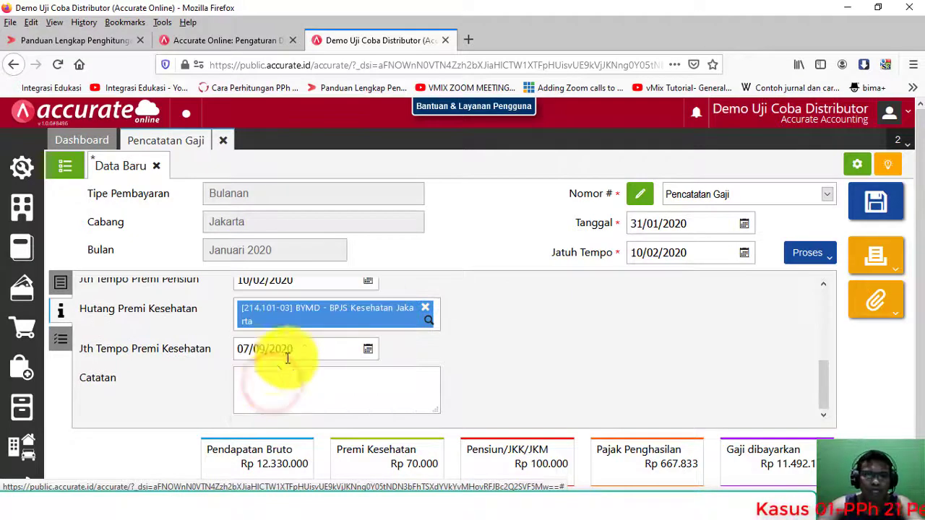
pyautogui.click(309, 351)
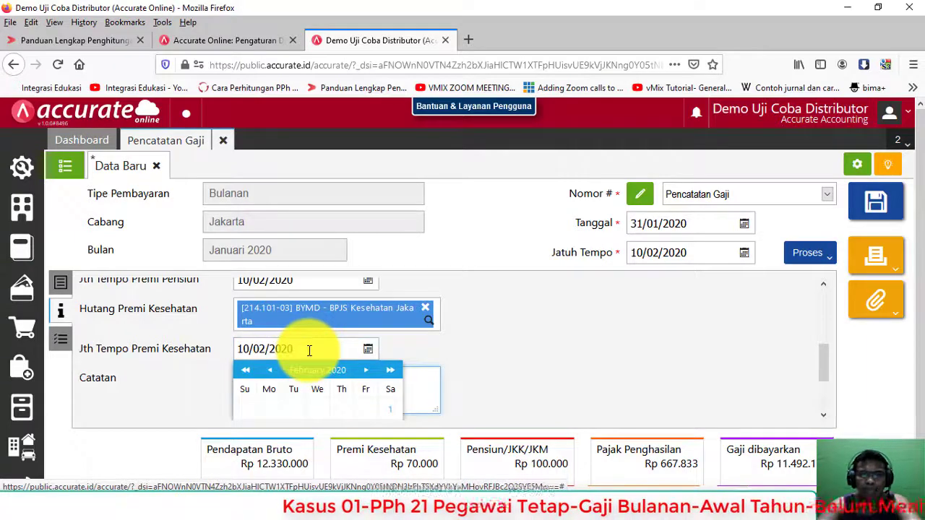
pyautogui.click(268, 372)
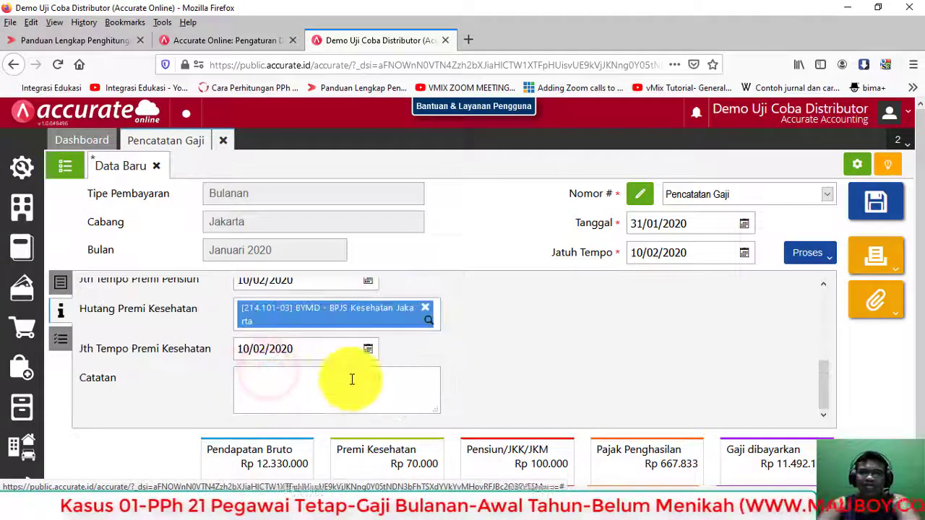
pyautogui.click(349, 378)
# Return to the employee details and check the employee types offered for copying employees, without copying any
pyautogui.click(61, 285)
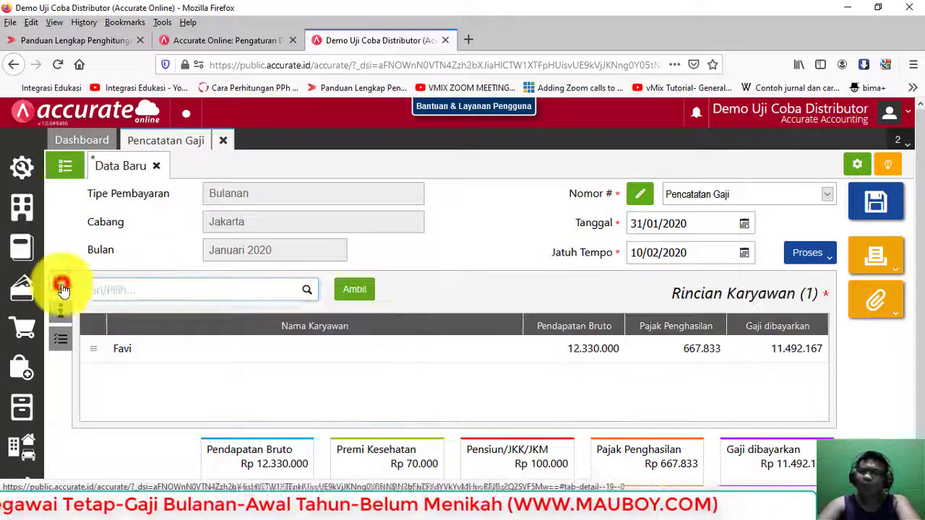
pyautogui.click(355, 293)
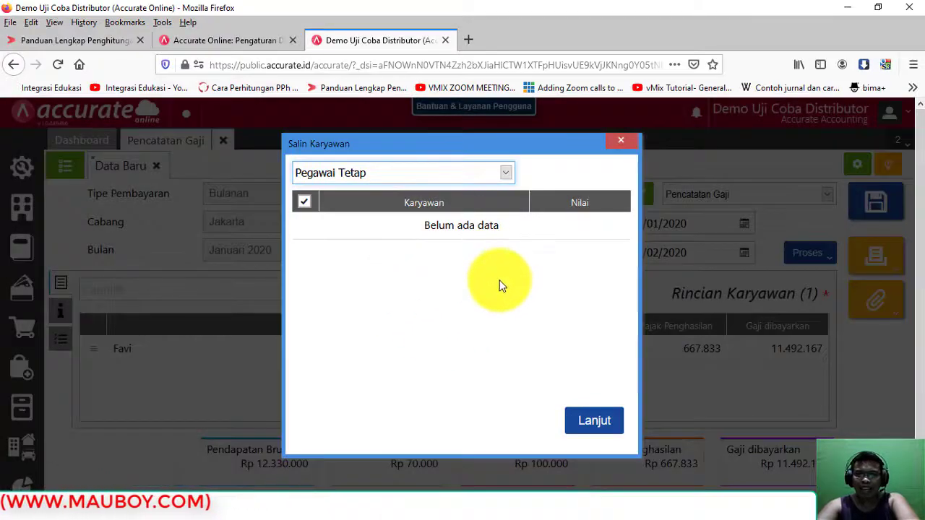
pyautogui.click(496, 176)
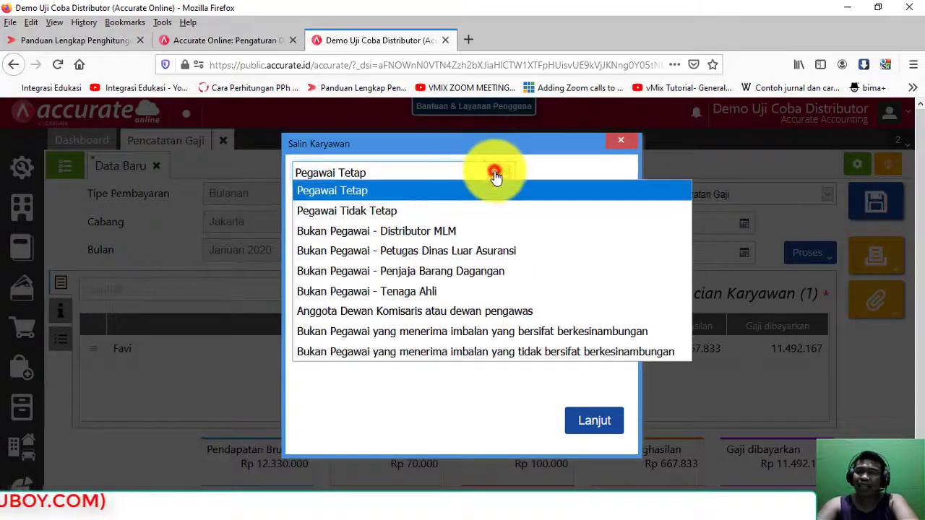
pyautogui.click(496, 176)
pyautogui.click(621, 140)
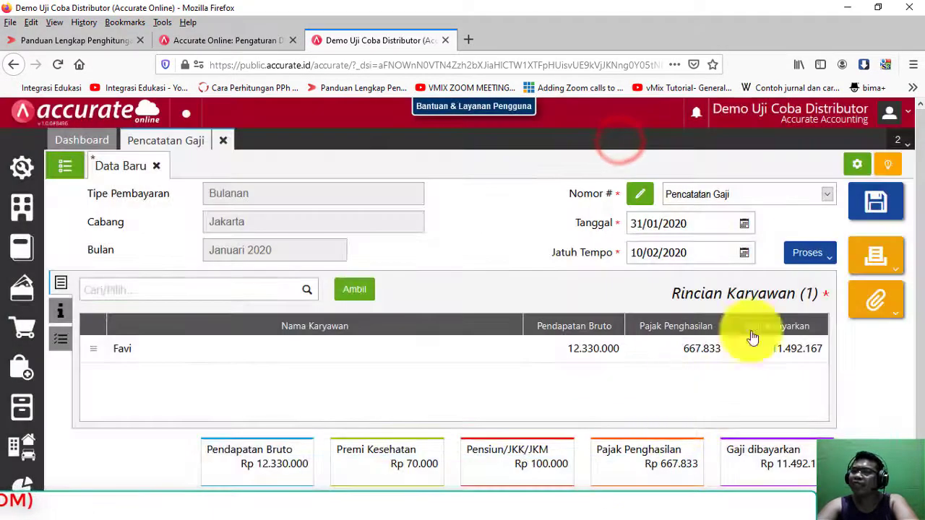
# Save the January 2020 payroll record with a Slip Gaji print preview, review its income and deductions, and close the preview
pyautogui.click(877, 257)
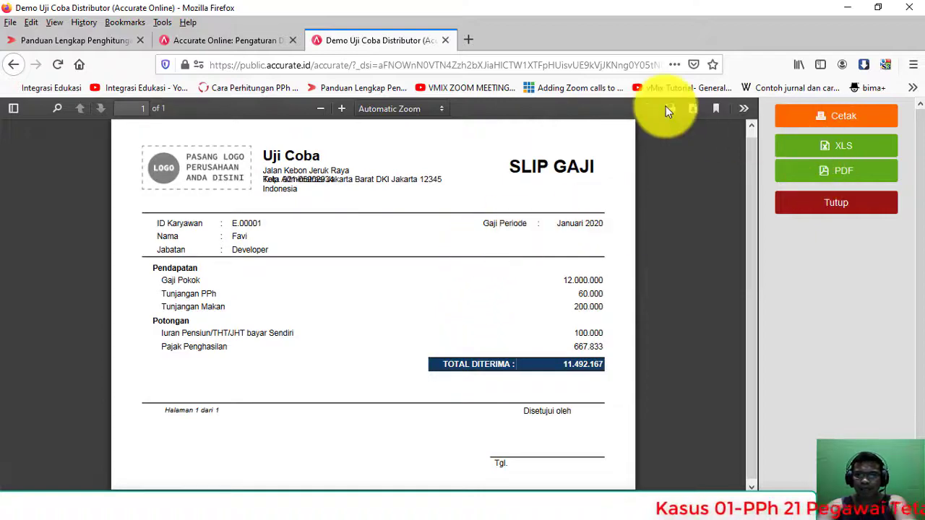
pyautogui.click(341, 108)
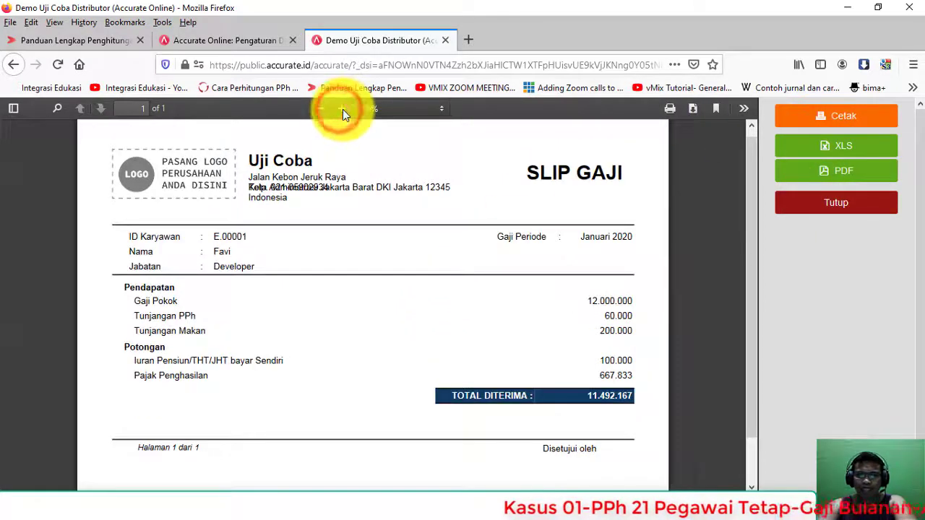
pyautogui.scroll(-1, 465, 316)
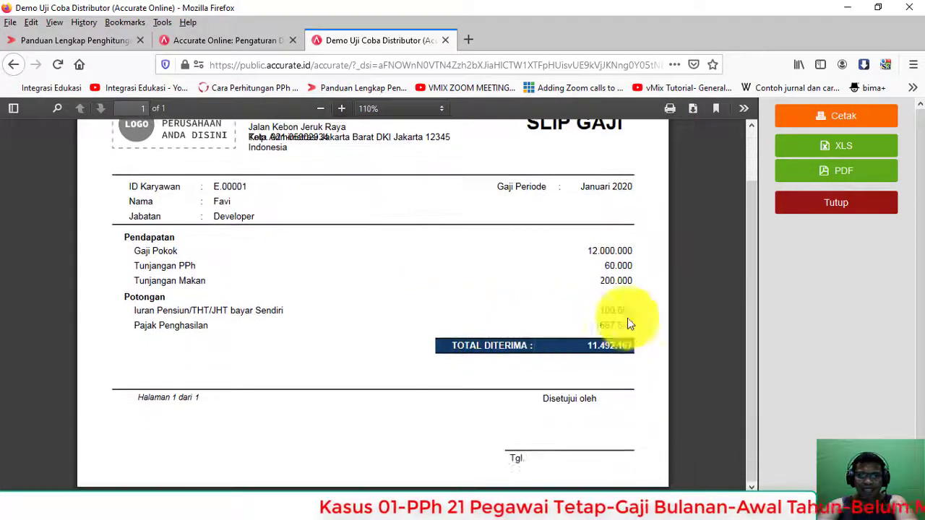
pyautogui.click(610, 310)
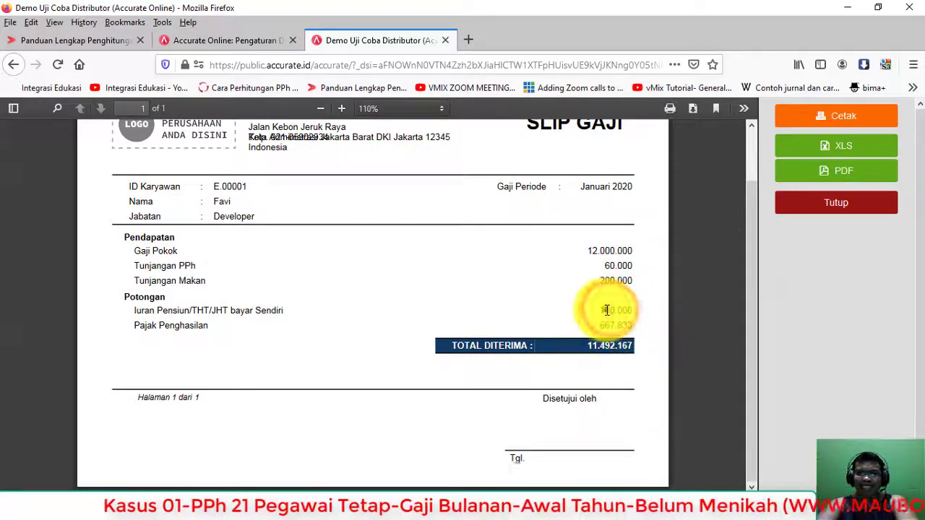
pyautogui.click(791, 201)
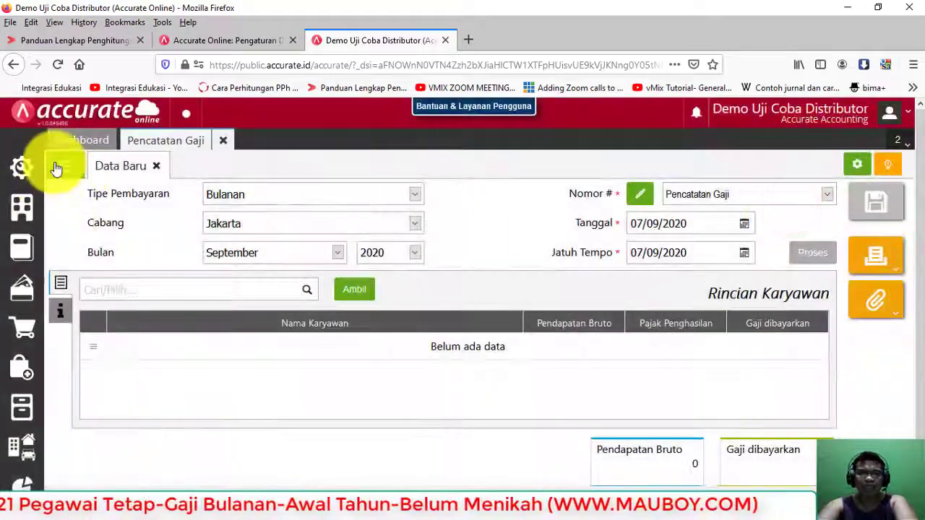
# Reopen the saved January 2020 payroll record from the payroll list and display its journal details
pyautogui.click(62, 165)
pyautogui.click(626, 282)
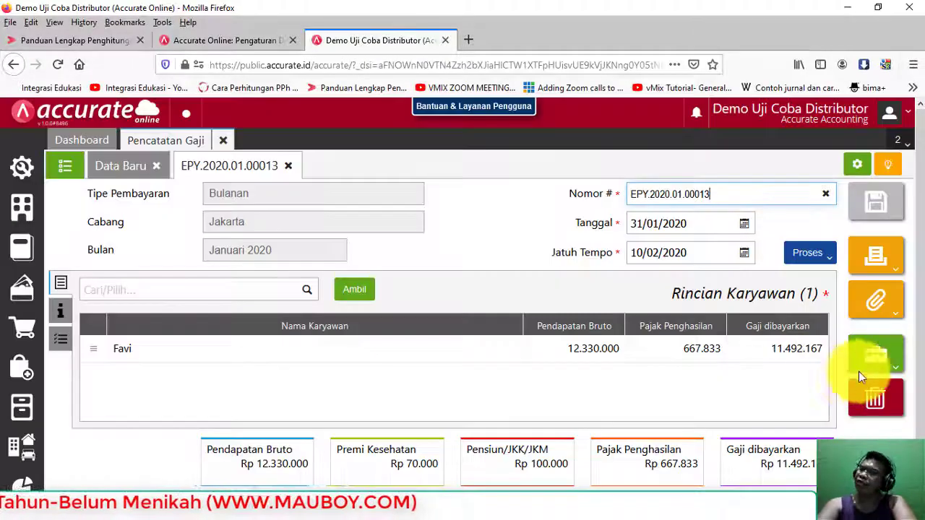
pyautogui.click(871, 356)
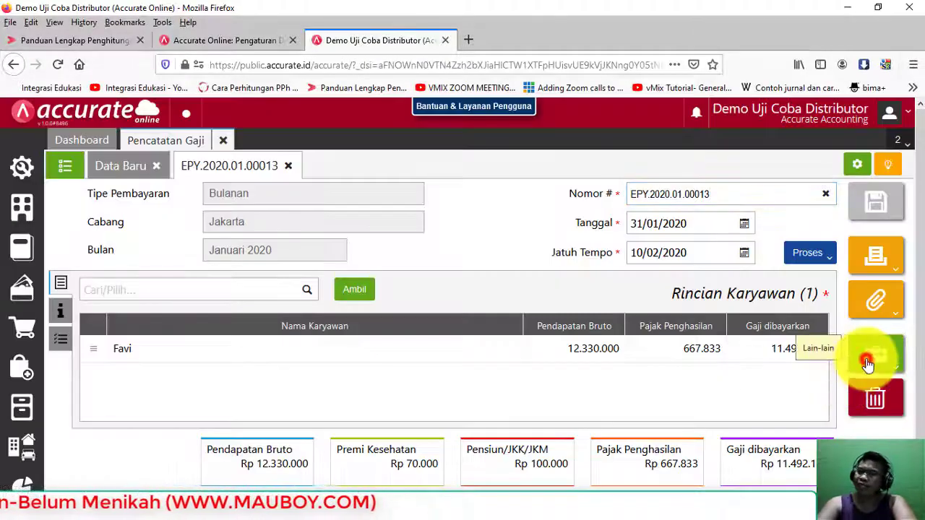
pyautogui.click(836, 423)
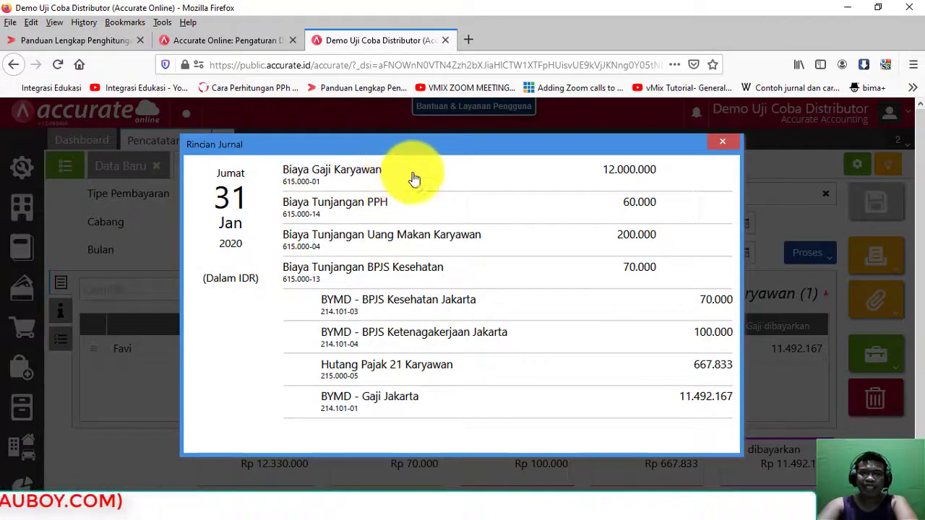
# Review the journal's debit lines for Biaya Gaji Karyawan and the PPH, Uang Makan and BPJS Kesehatan allowances
pyautogui.moveTo(599, 165); pyautogui.dragTo(664, 165)
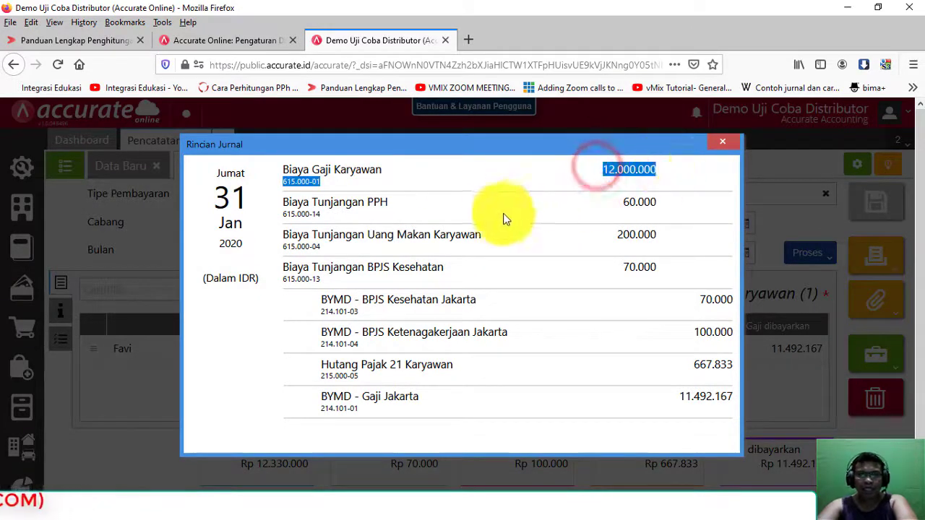
pyautogui.moveTo(601, 201); pyautogui.dragTo(659, 203)
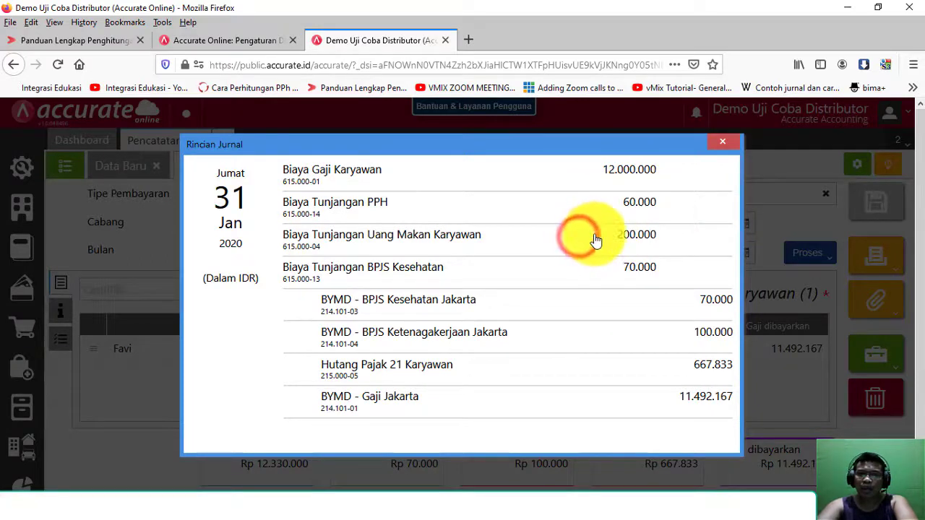
pyautogui.moveTo(597, 239); pyautogui.dragTo(659, 235)
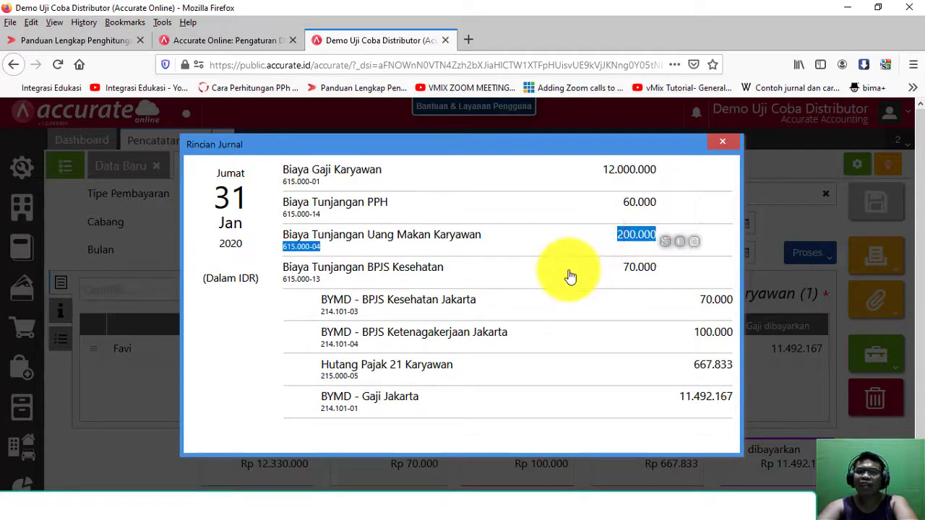
pyautogui.moveTo(633, 275); pyautogui.dragTo(661, 269)
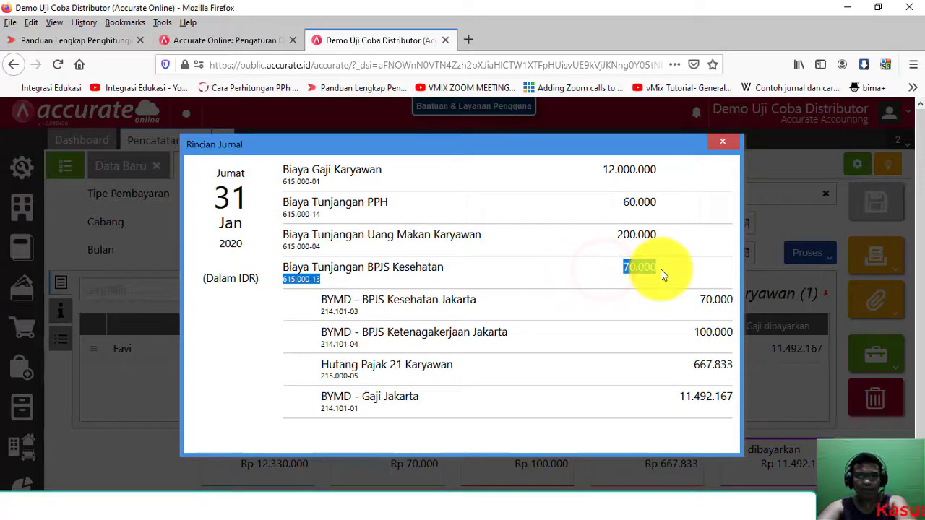
pyautogui.moveTo(587, 164); pyautogui.dragTo(669, 269)
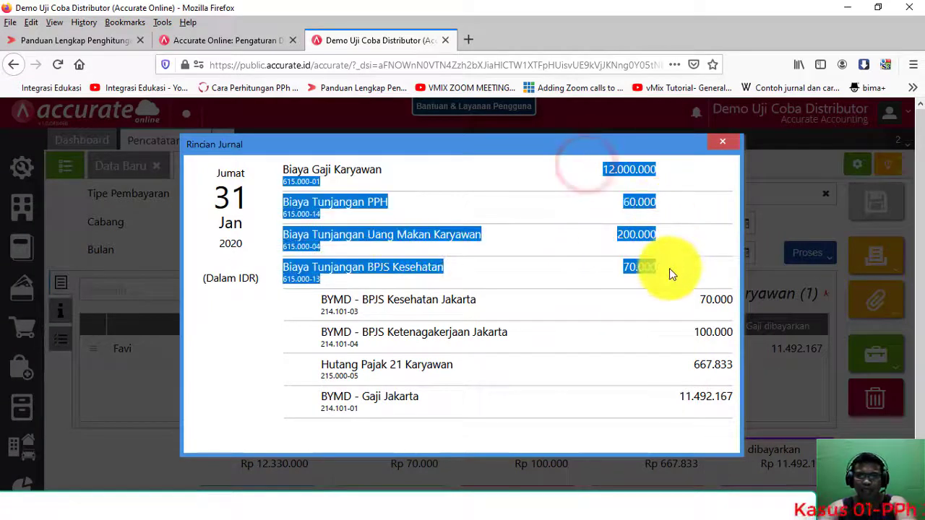
pyautogui.click(623, 294)
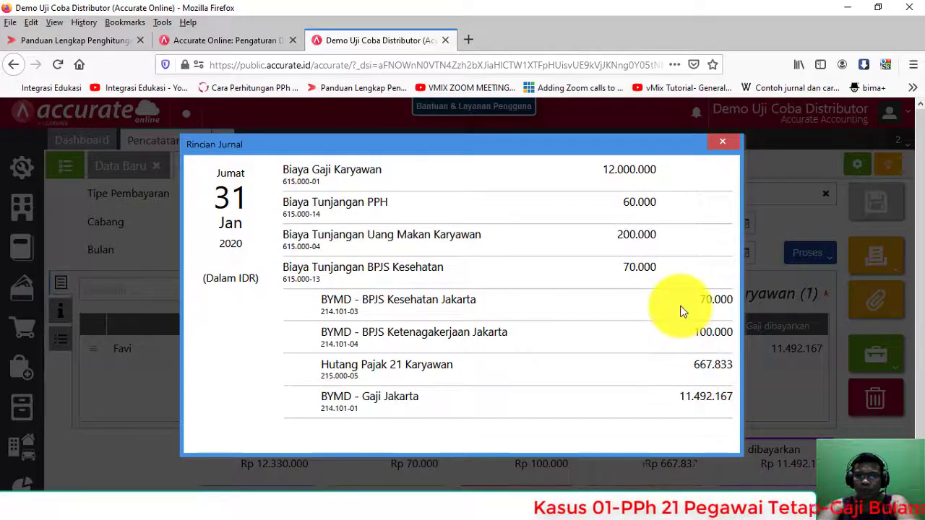
# Review the journal's credit lines for BYMD - BPJS Kesehatan Jakarta and BYMD - BPJS Ketenagakerjaan Jakarta
pyautogui.click(692, 301)
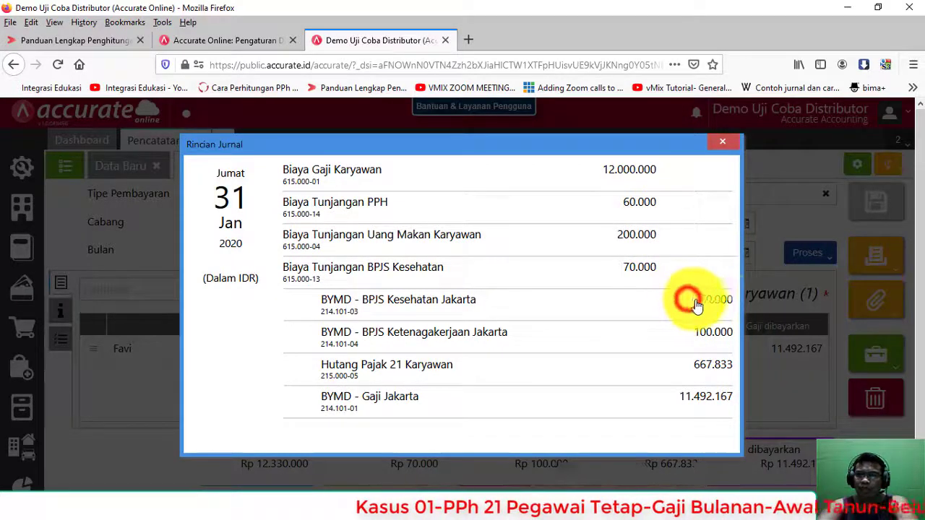
pyautogui.moveTo(695, 305); pyautogui.dragTo(732, 309)
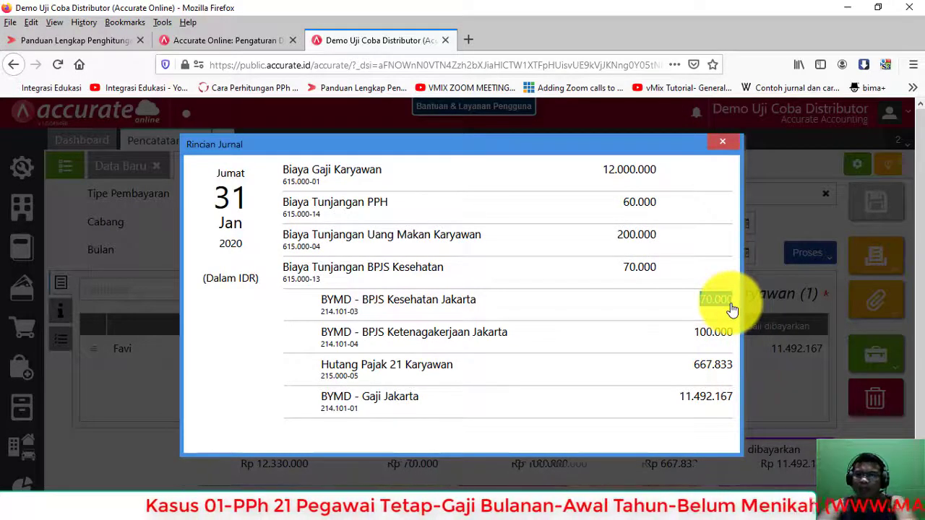
pyautogui.moveTo(681, 332); pyautogui.dragTo(730, 342)
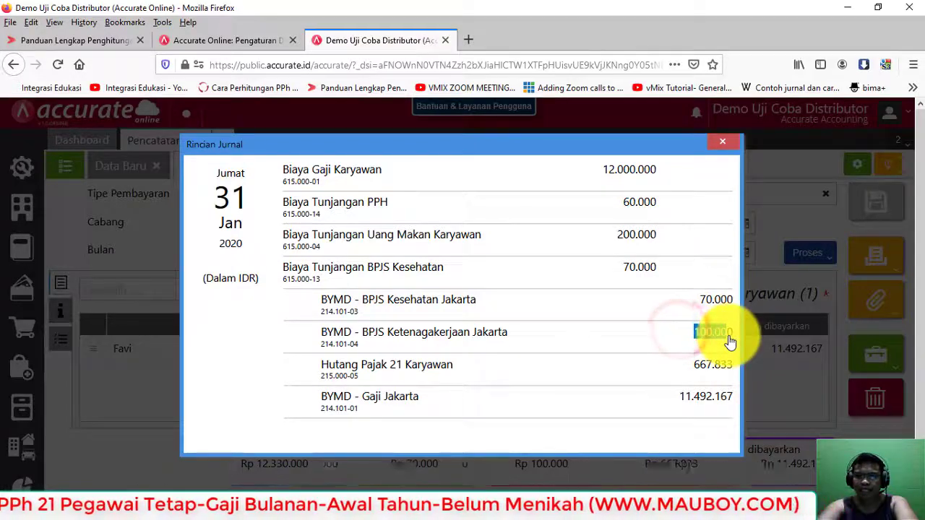
pyautogui.scroll(-1, 612, 371)
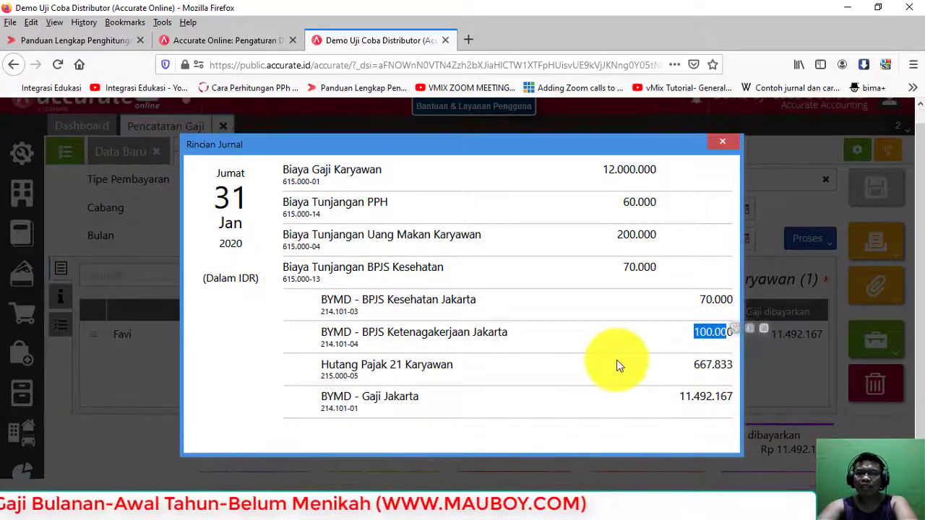
# Compare the Hutang Pajak 21 Karyawan credit with PPH 21 Per Bulan in the Excel calculation, review BYMD - Gaji Jakarta, and close the journal details
pyautogui.moveTo(688, 367); pyautogui.dragTo(734, 372)
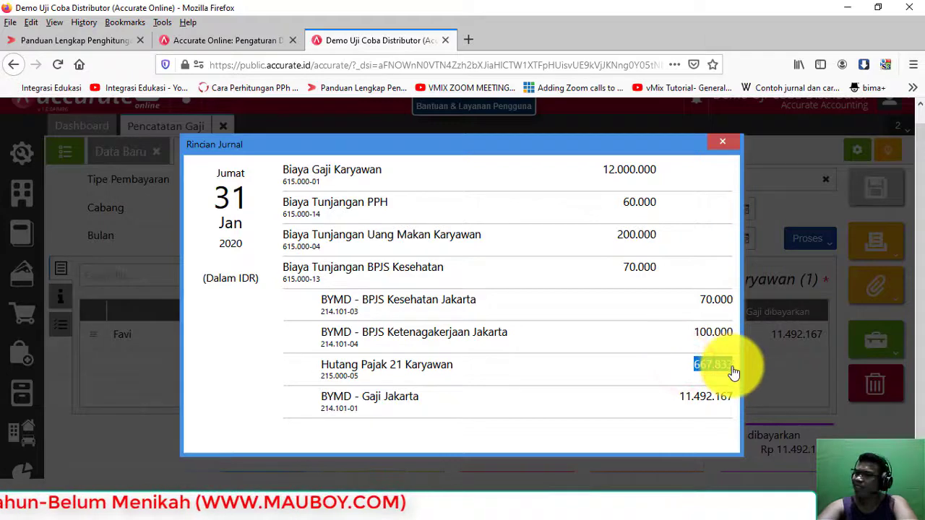
pyautogui.click(465, 506)
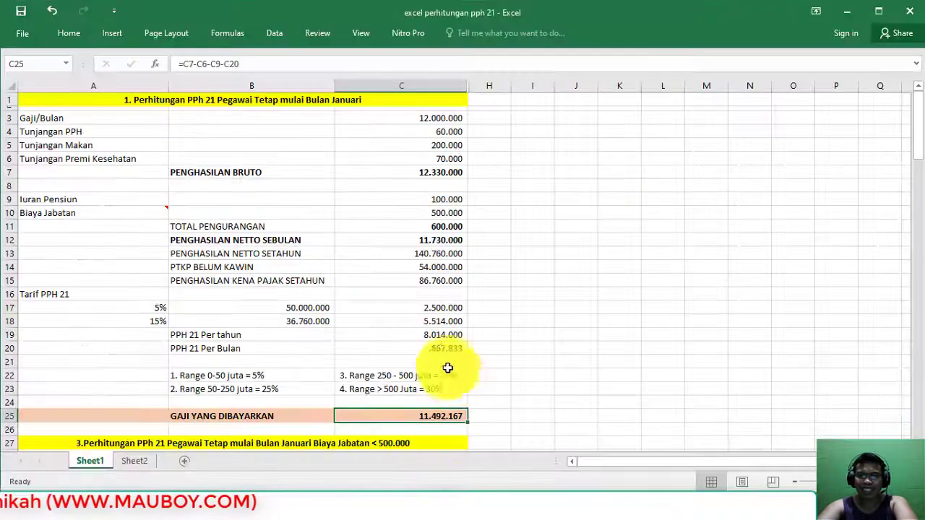
pyautogui.click(440, 348)
pyautogui.hotkey('alt', 'Tab')
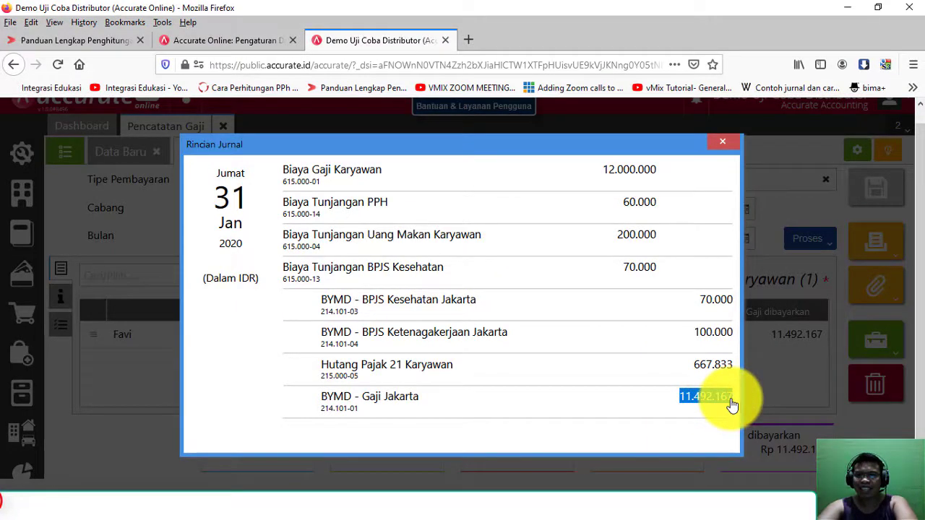
pyautogui.click(721, 146)
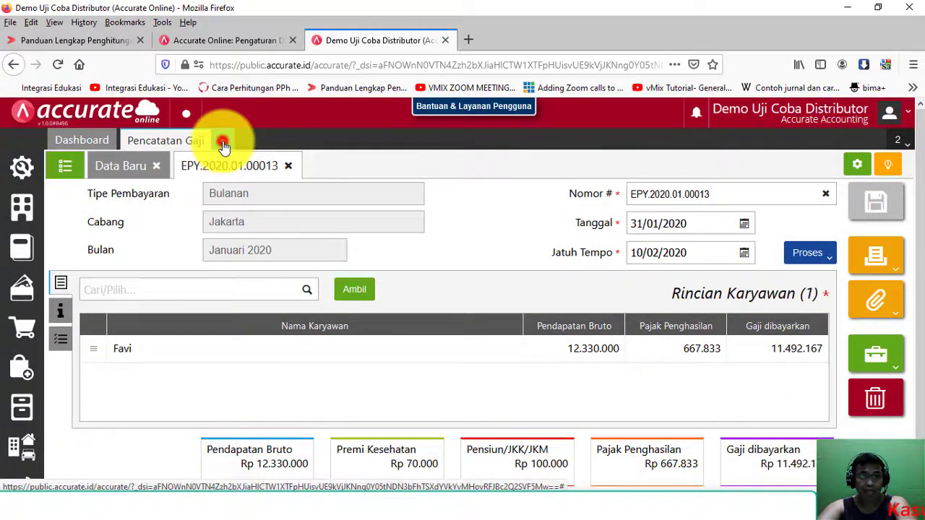
# Close the payroll module and start a new Kas & Bank payment (Pembayaran) from the Mandiri Rupiah Jakarta account
pyautogui.click(224, 144)
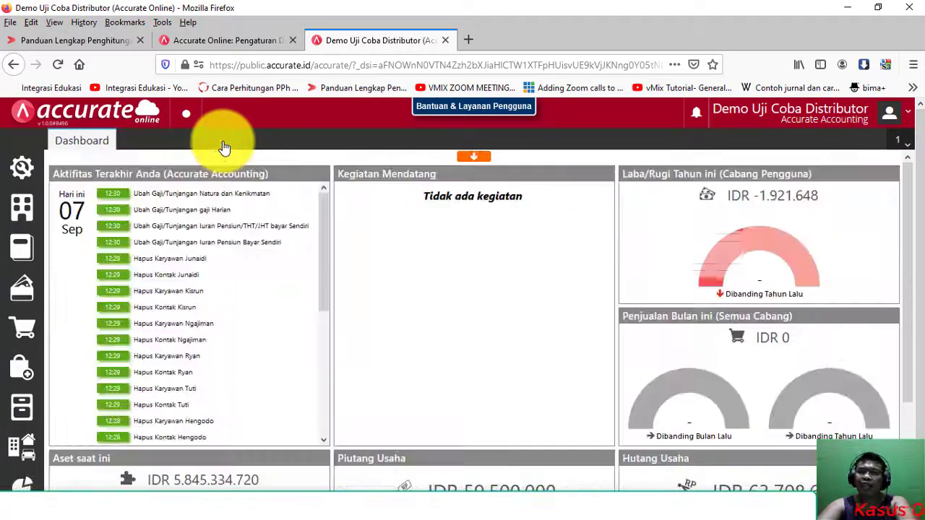
pyautogui.click(22, 246)
pyautogui.click(24, 288)
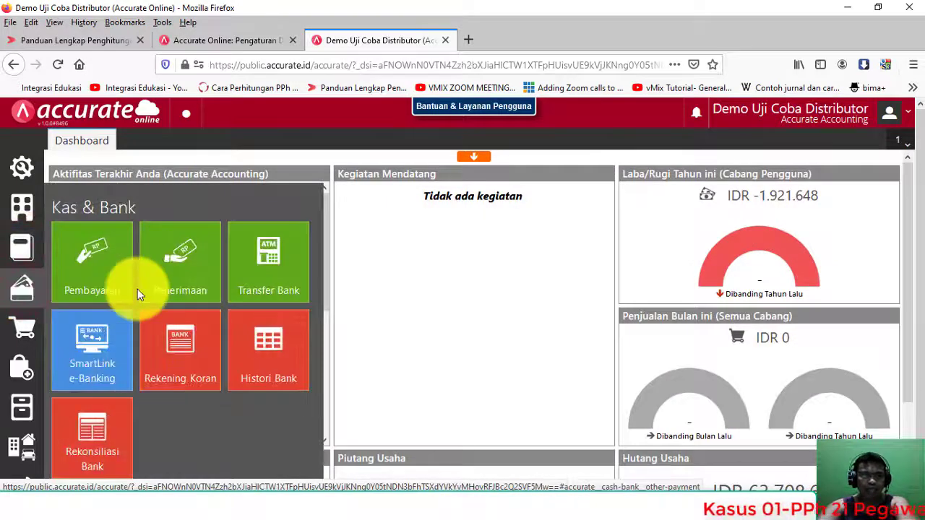
pyautogui.click(85, 287)
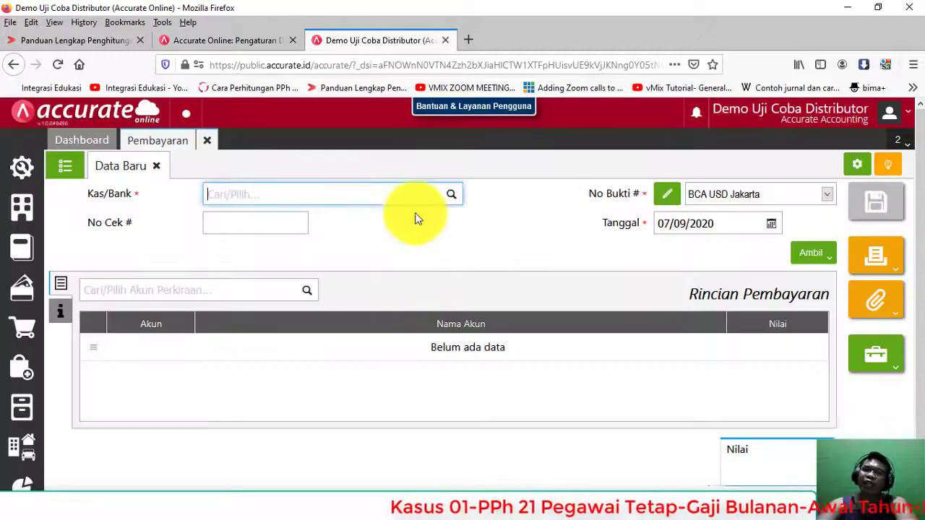
pyautogui.click(451, 196)
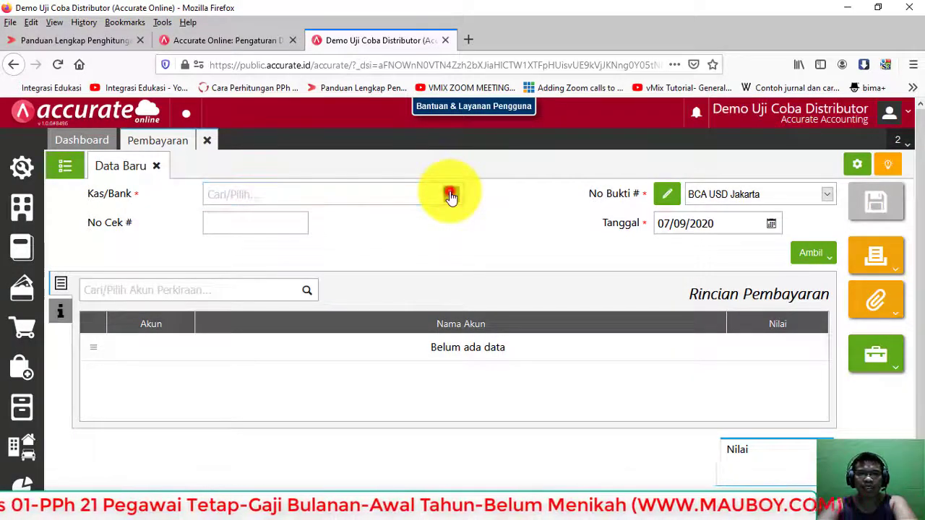
pyautogui.scroll(-3, 330, 289)
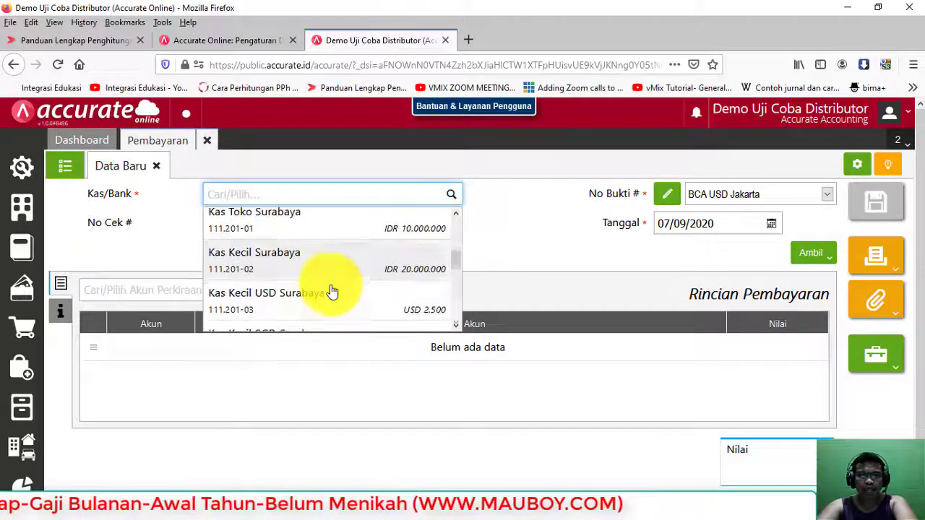
pyautogui.scroll(-5, 331, 291)
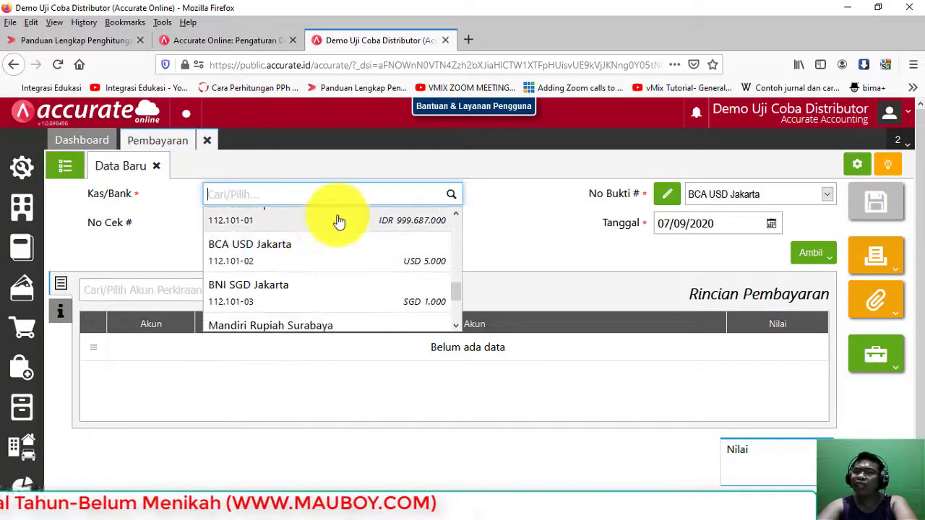
pyautogui.click(337, 220)
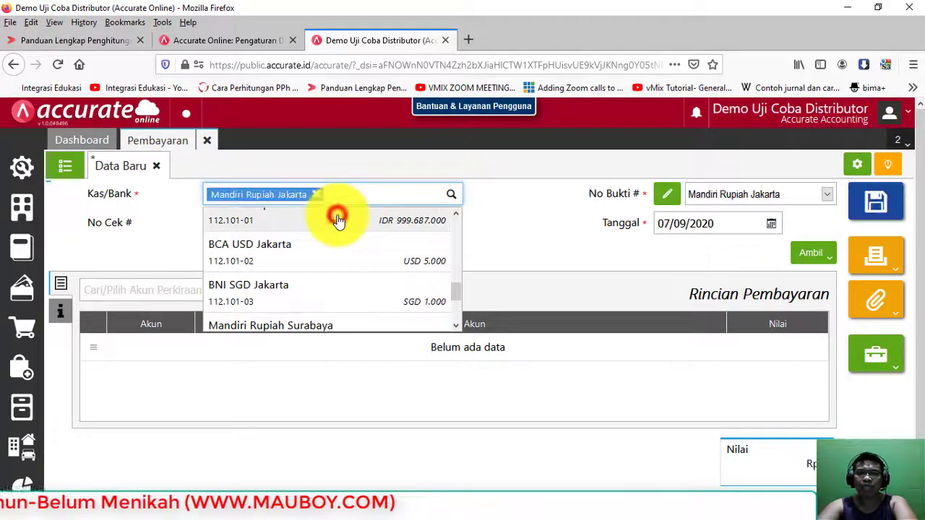
pyautogui.click(199, 293)
pyautogui.click(304, 297)
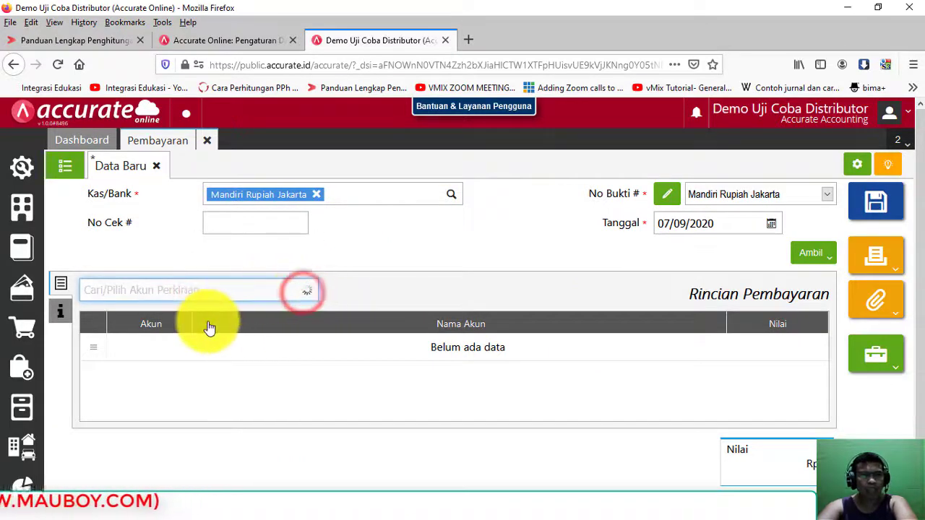
pyautogui.click(459, 282)
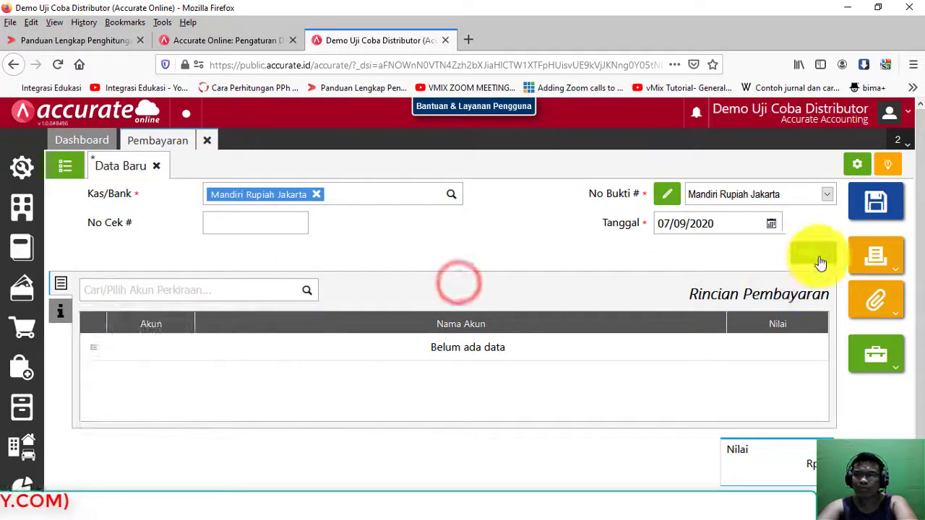
# Set the new payment's date to 10/02/2020
pyautogui.click(740, 224)
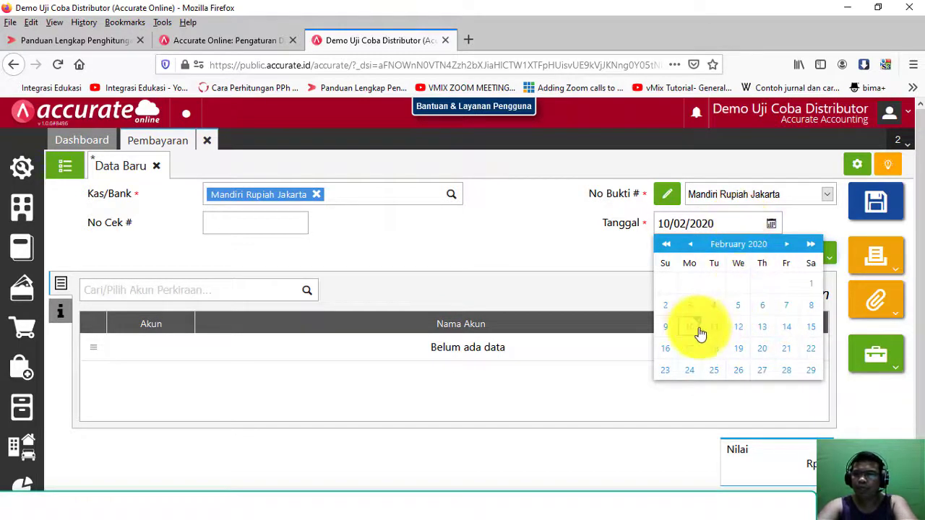
pyautogui.click(691, 329)
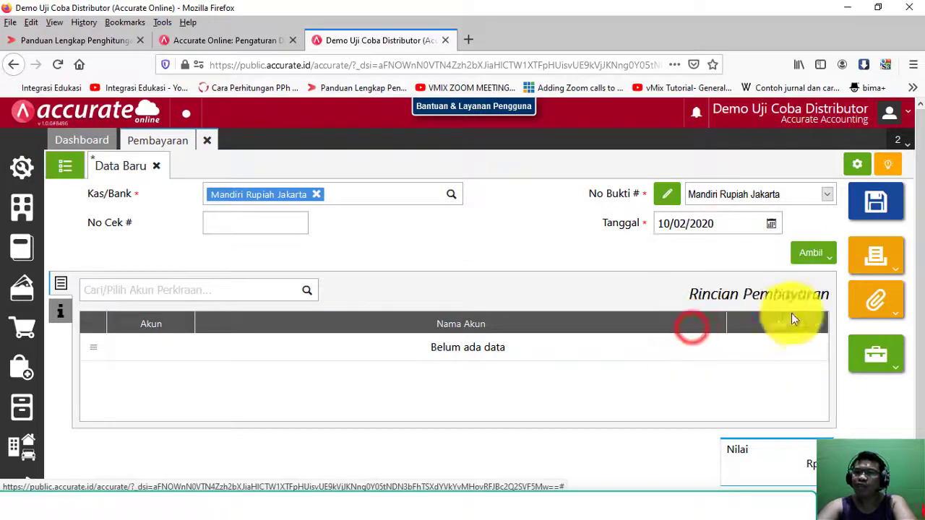
# Pull the Pajak Penghasilan item from Pencatatan Gaji into the payment, and delete the resulting Hutang Pajak 21 Karyawan line
pyautogui.click(819, 259)
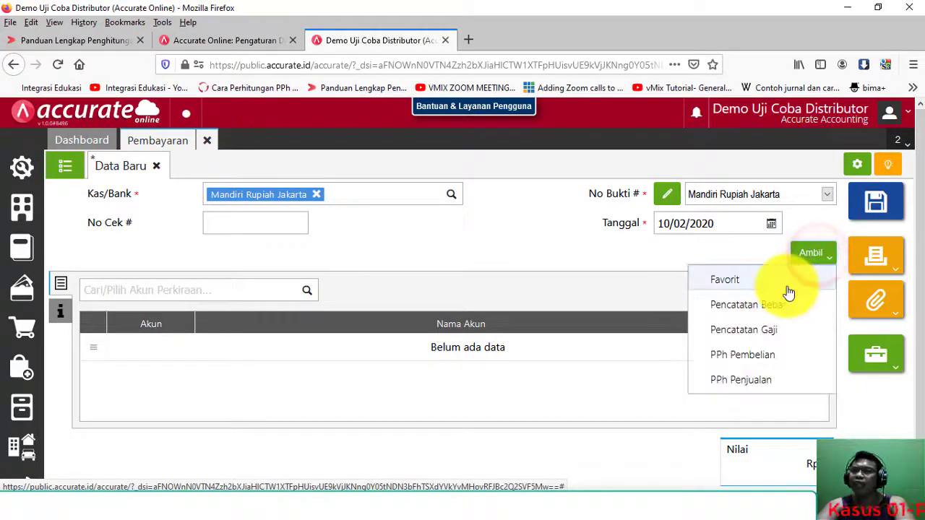
pyautogui.click(770, 338)
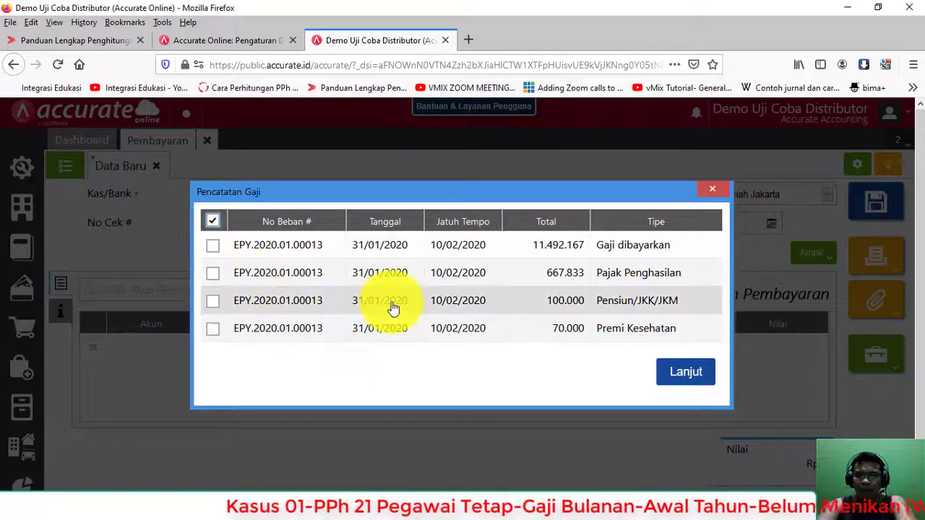
pyautogui.scroll(-1, 387, 301)
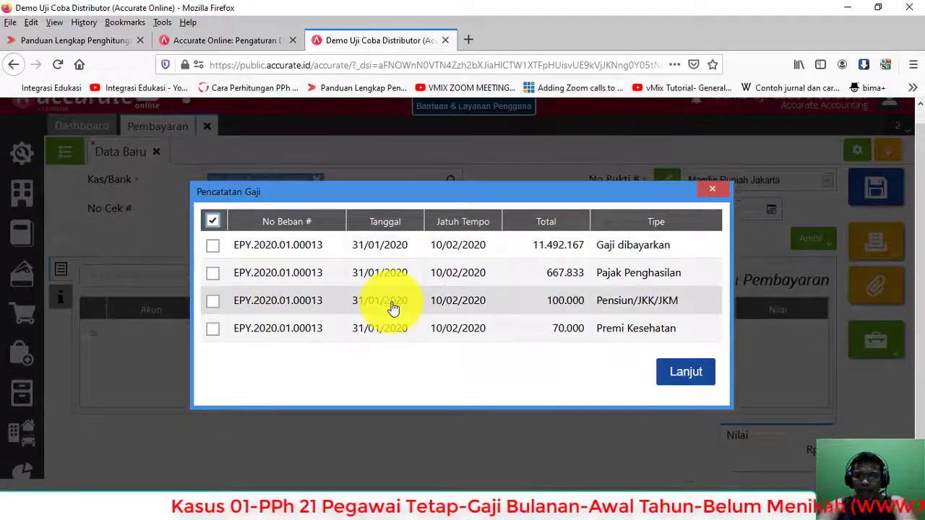
pyautogui.click(212, 273)
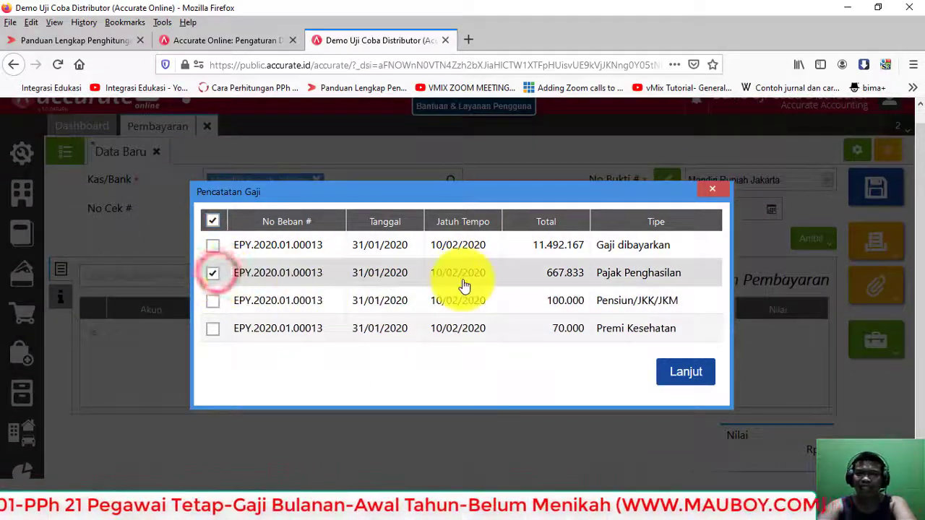
pyautogui.click(683, 374)
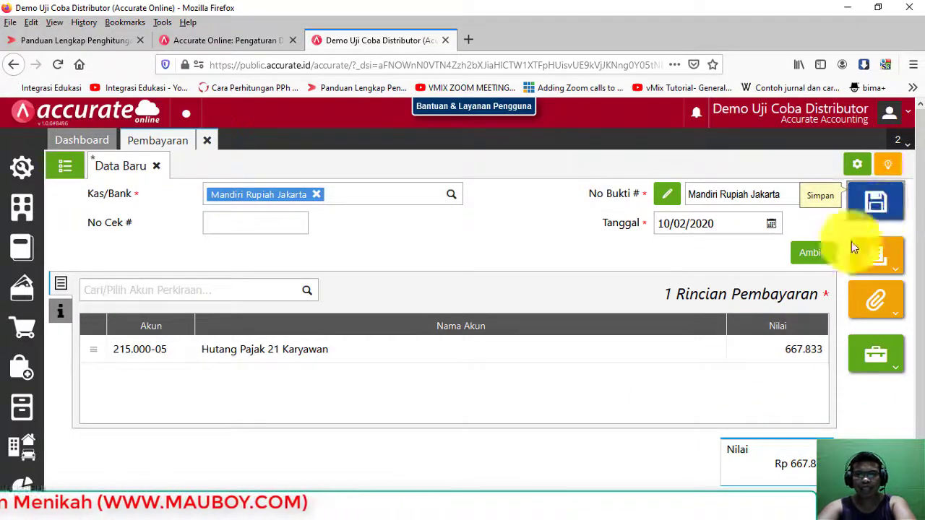
pyautogui.click(632, 350)
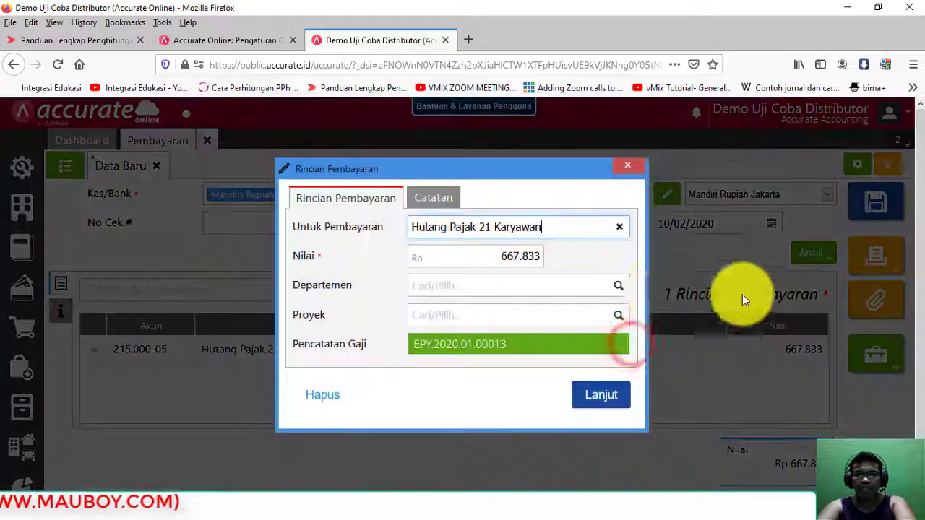
pyautogui.click(325, 396)
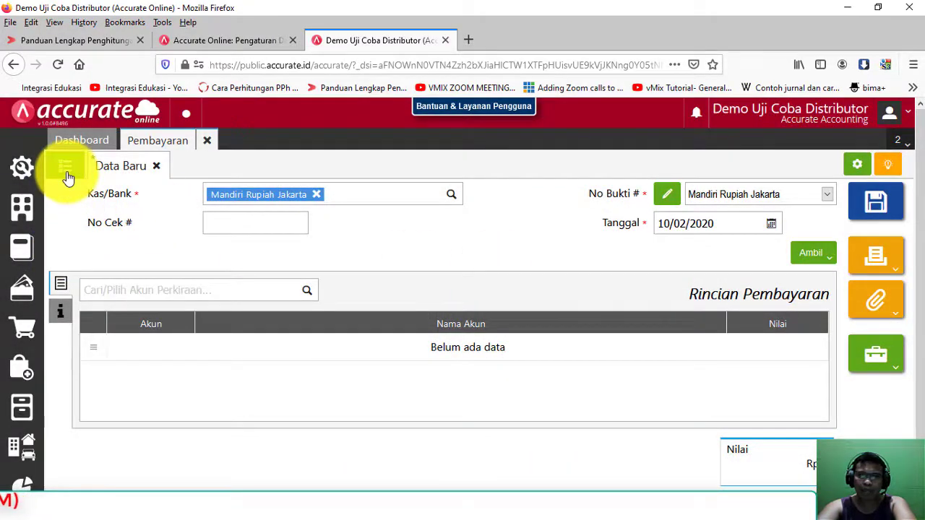
# Pull the Gaji dibayarkan item from Pencatatan Gaji into the payment and check the payment's Info lainnya section
pyautogui.click(810, 254)
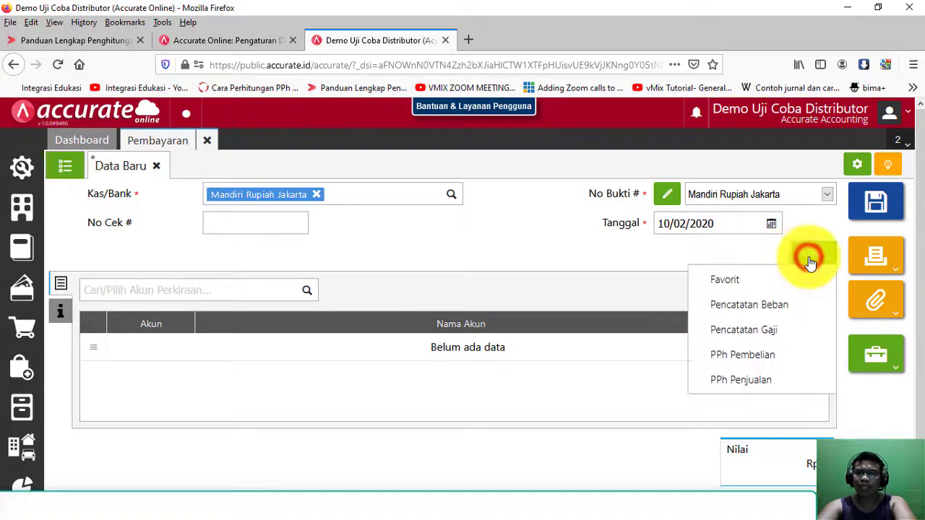
pyautogui.click(775, 327)
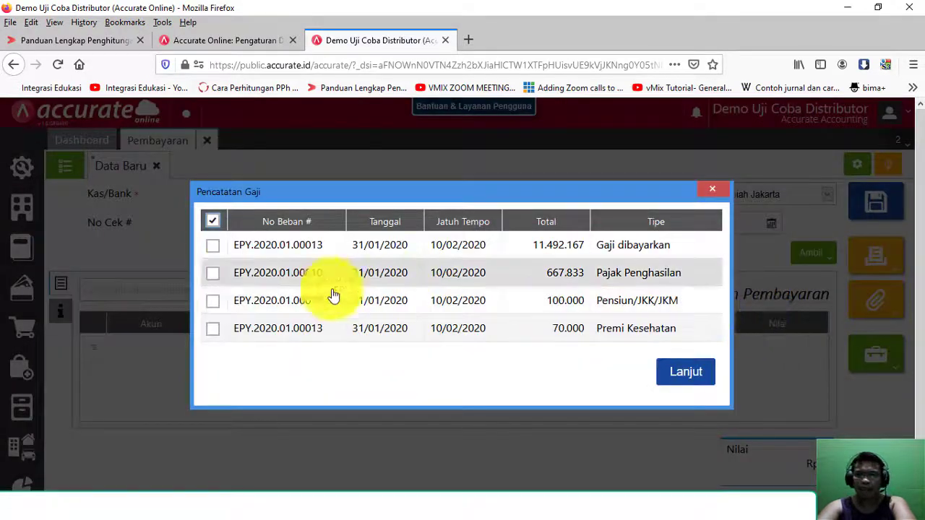
pyautogui.click(214, 249)
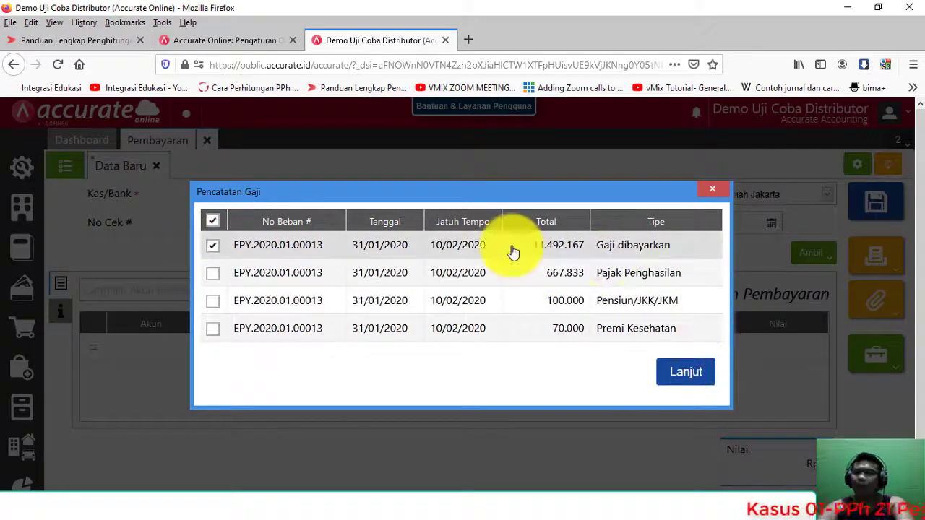
pyautogui.click(683, 373)
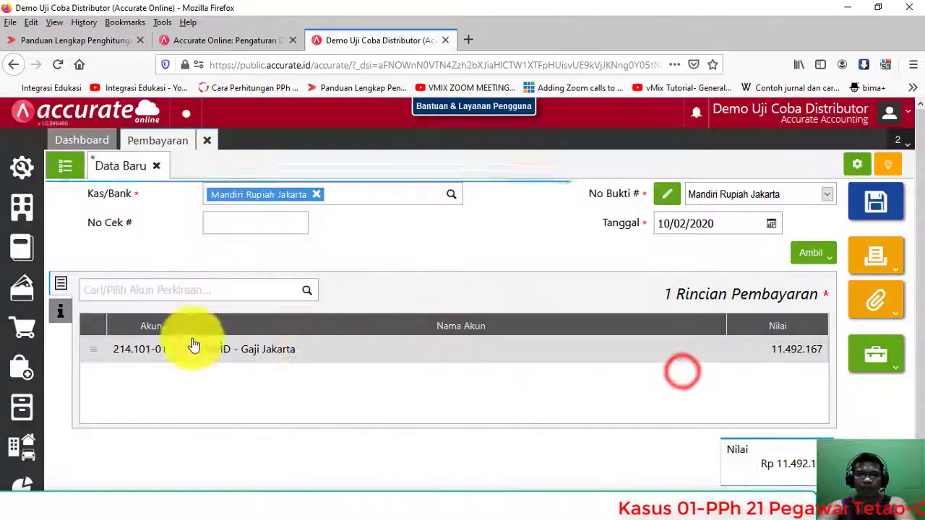
pyautogui.click(64, 312)
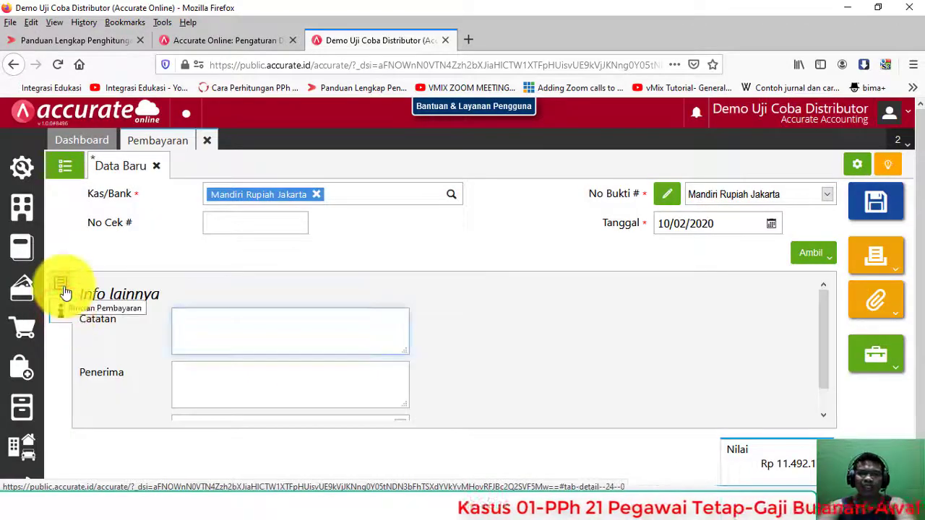
pyautogui.click(64, 290)
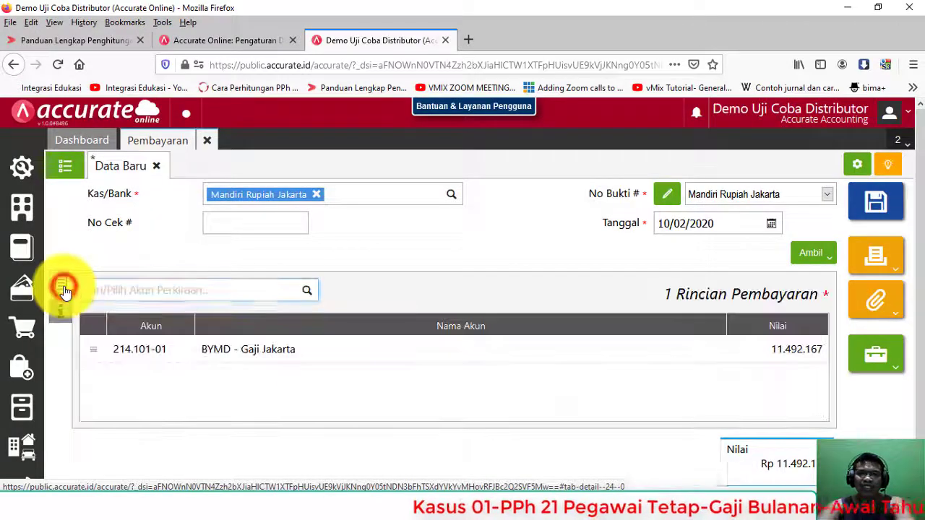
pyautogui.click(812, 254)
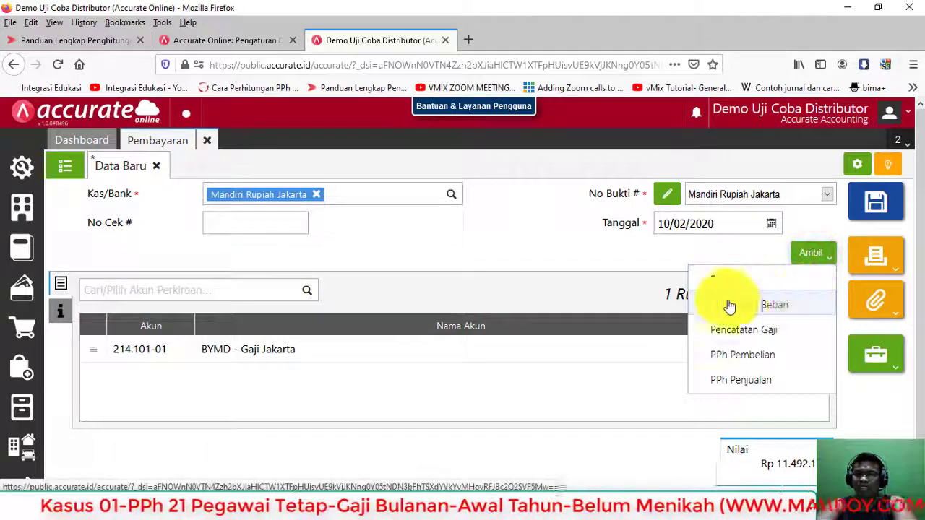
pyautogui.click(525, 268)
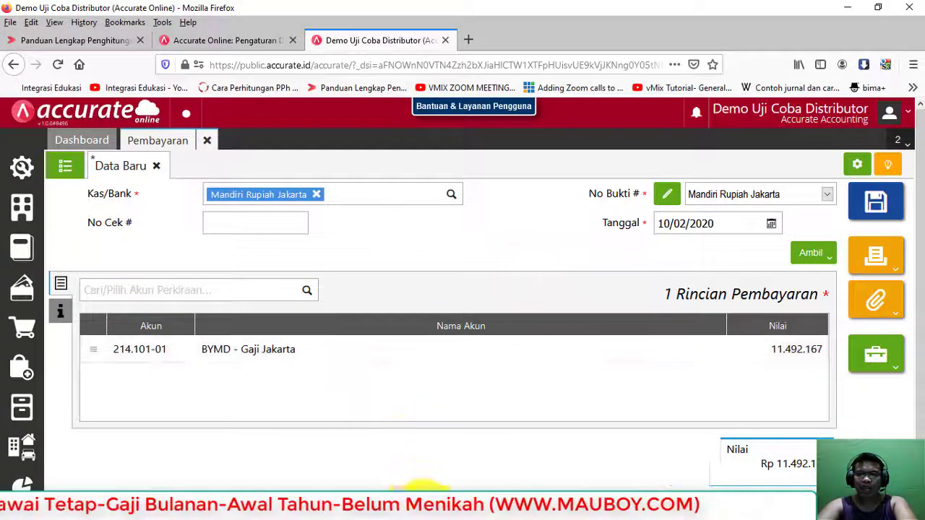
# Switch to the PowerPoint presentation and review slide 1's title and the case of a new employee starting in January 2020
pyautogui.click(420, 506)
pyautogui.click(359, 264)
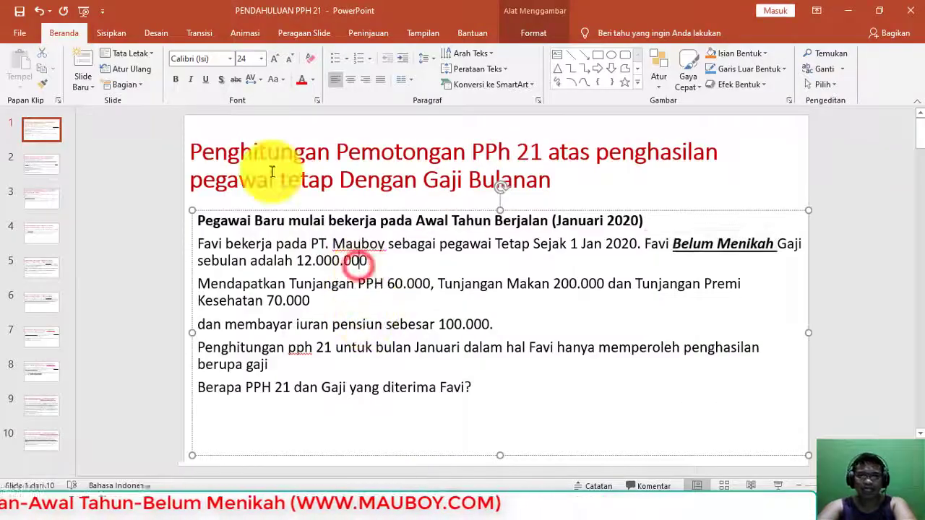
pyautogui.click(252, 155)
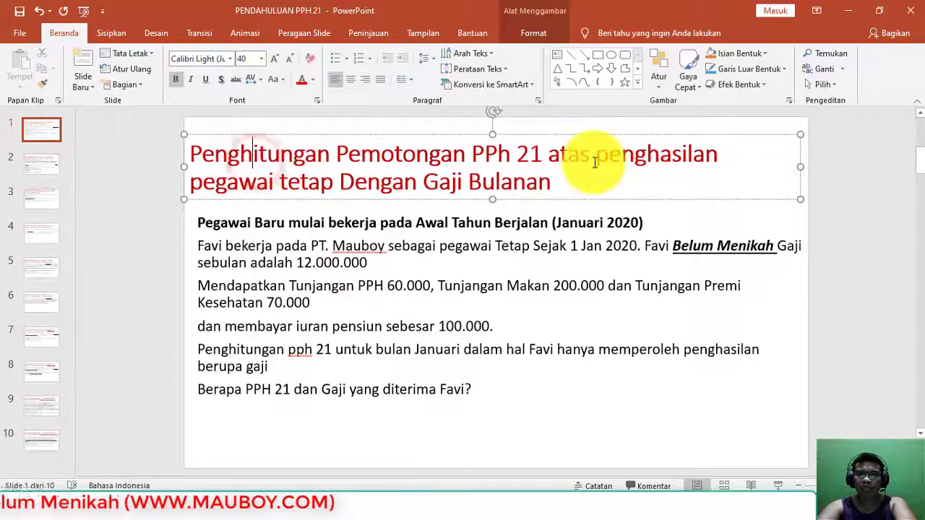
pyautogui.moveTo(579, 182); pyautogui.dragTo(251, 154)
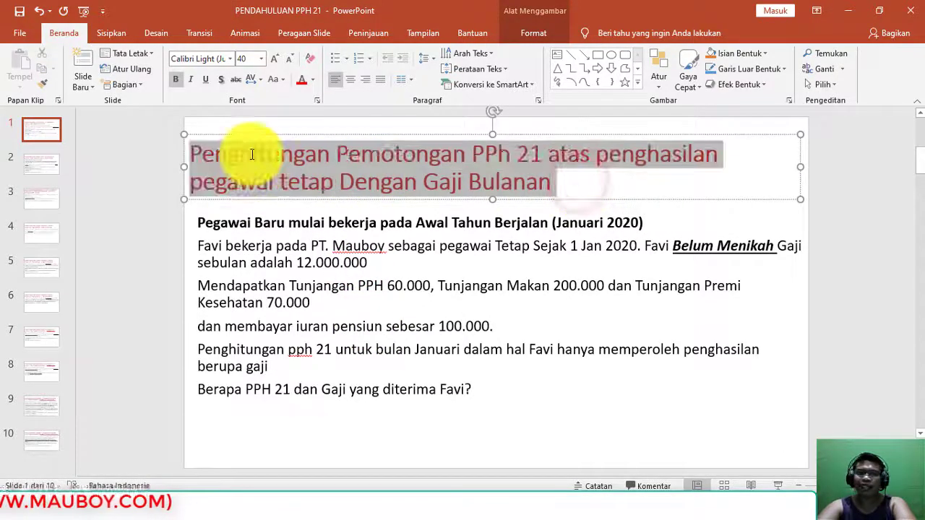
pyautogui.click(375, 220)
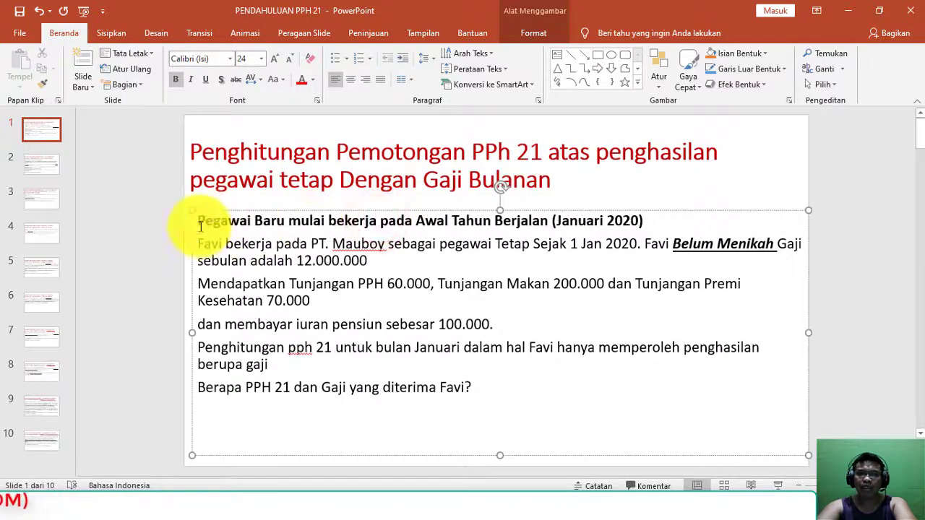
pyautogui.moveTo(200, 223); pyautogui.dragTo(454, 240)
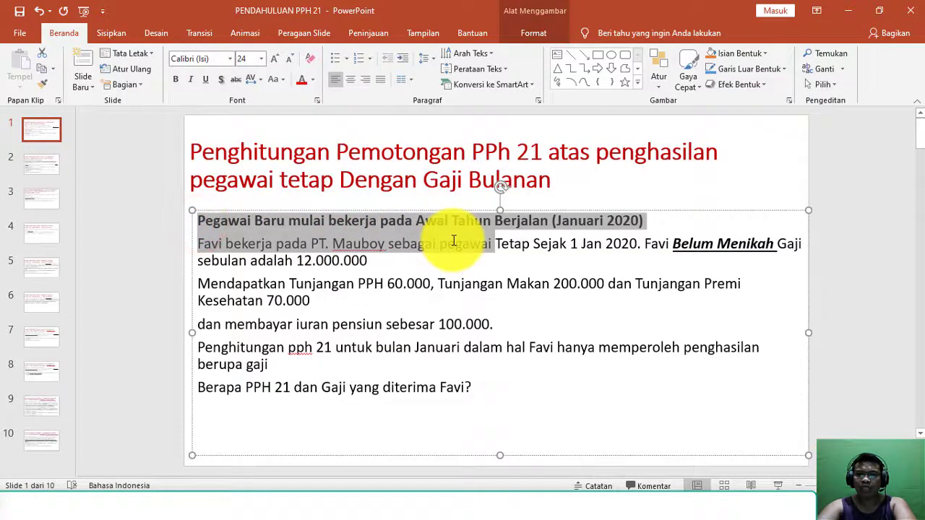
pyautogui.click(420, 315)
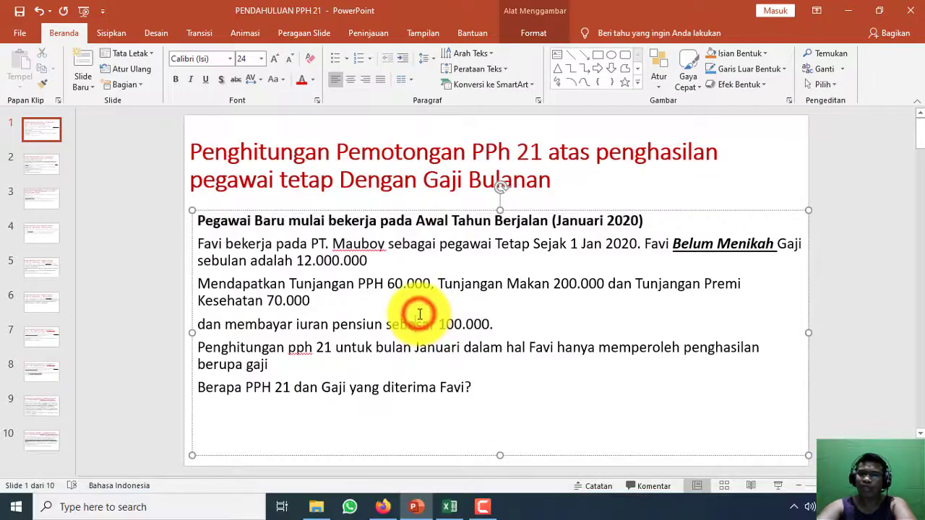
# Switch to the Excel calculation and review the figures in column C, including Gaji yang Dibayarkan and PPH 21 Per Bulan
pyautogui.click(447, 510)
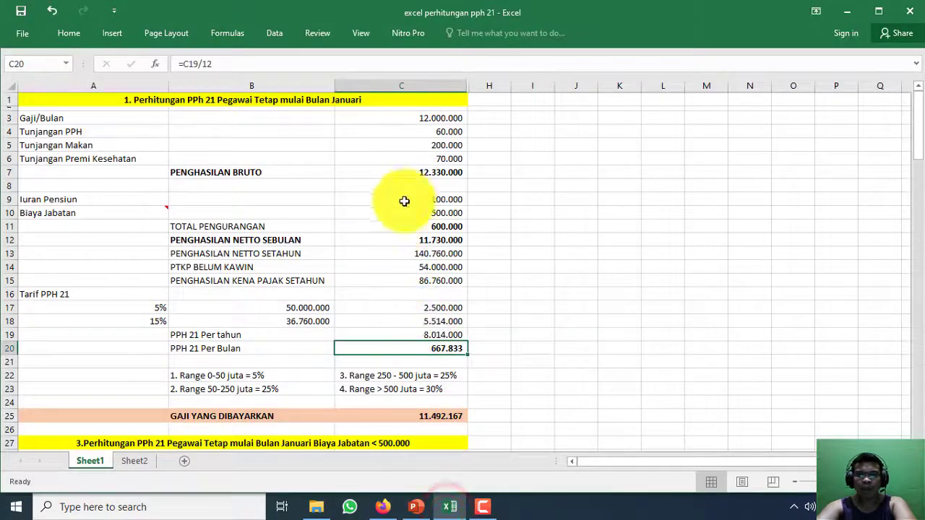
pyautogui.moveTo(436, 418); pyautogui.dragTo(443, 131)
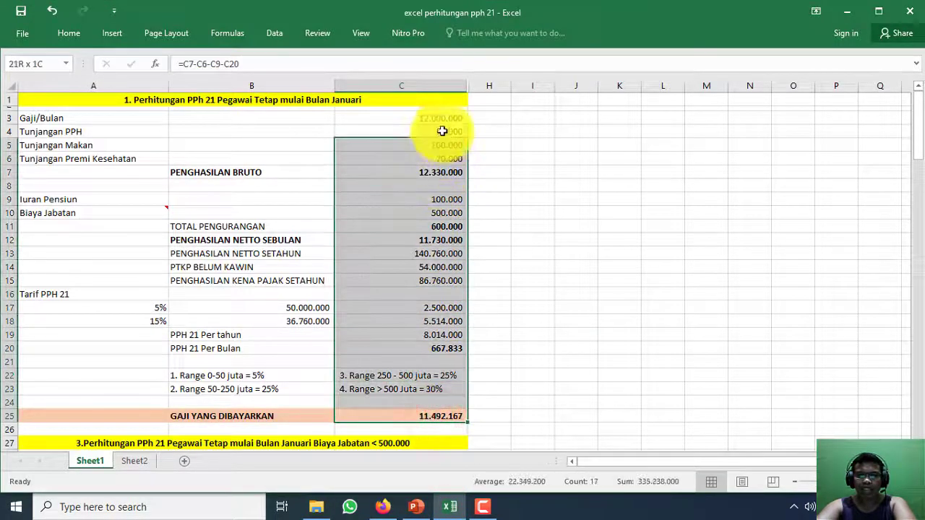
pyautogui.click(437, 348)
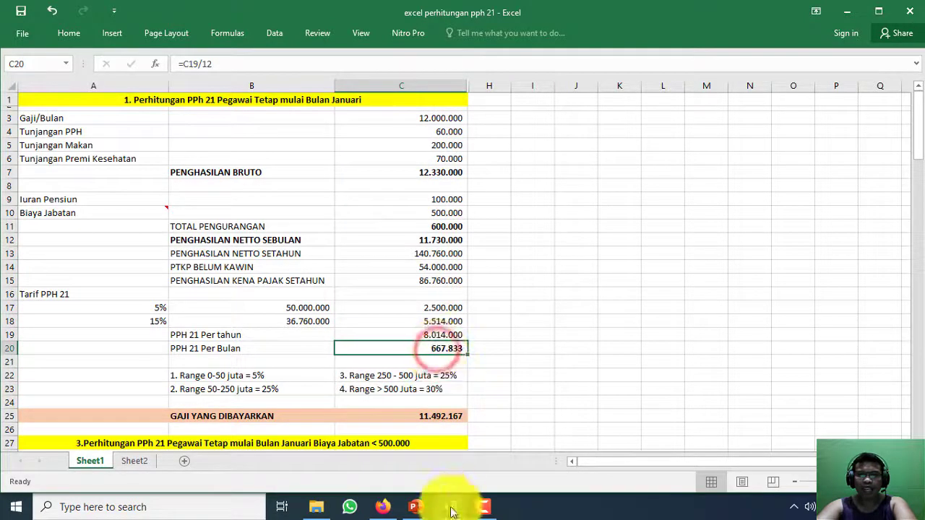
# Return to Accurate Online in Firefox and open the January 2020 payroll record from the Pencatatan Gaji list
pyautogui.click(385, 509)
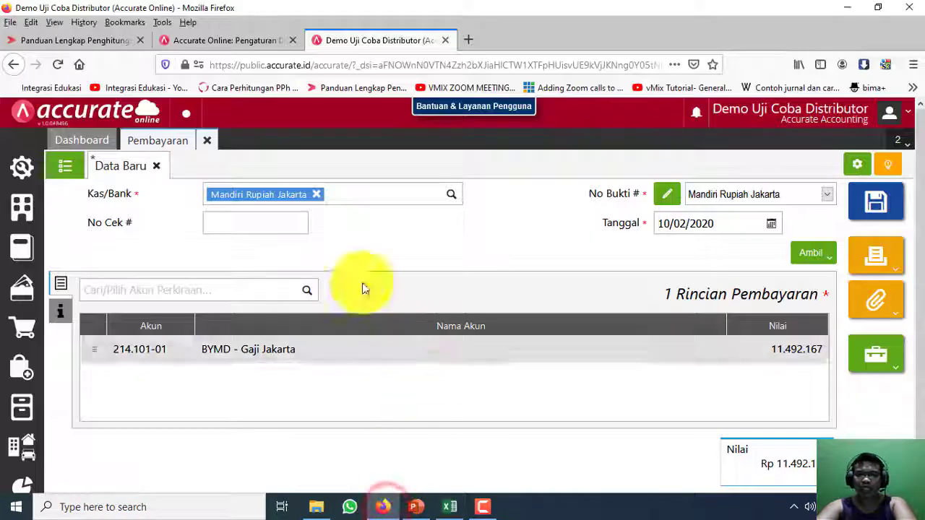
pyautogui.click(24, 212)
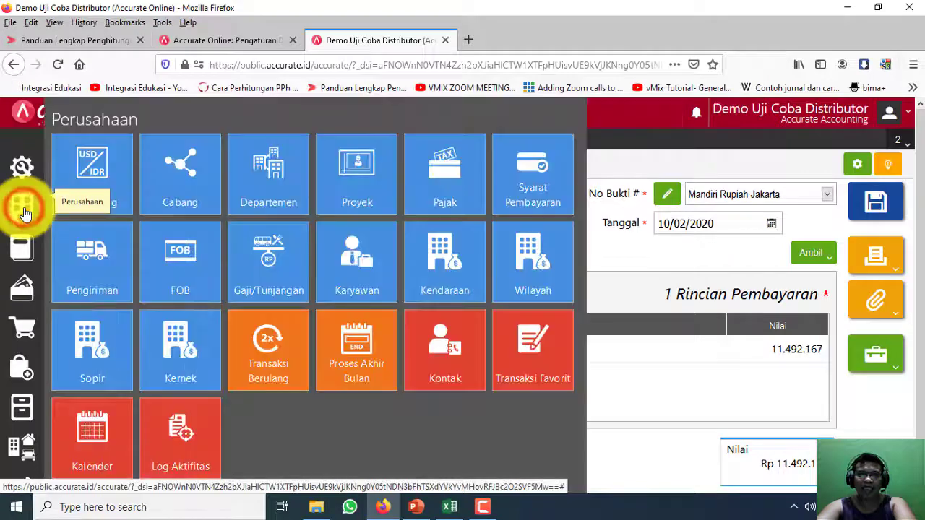
pyautogui.click(23, 246)
pyautogui.click(287, 270)
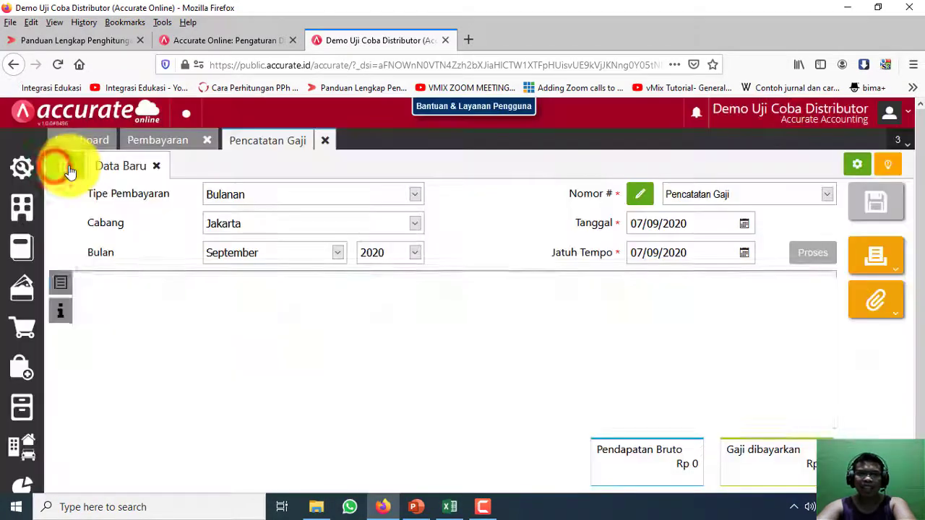
pyautogui.click(64, 166)
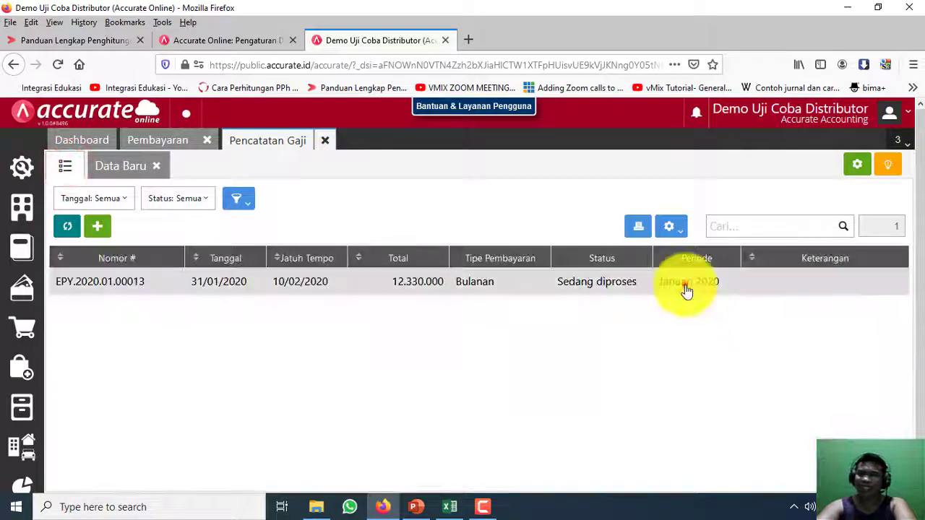
pyautogui.click(687, 286)
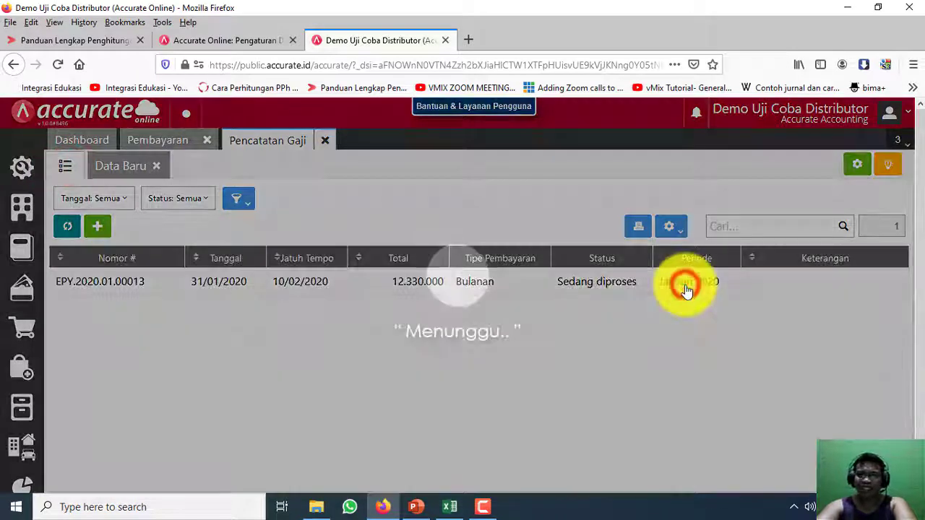